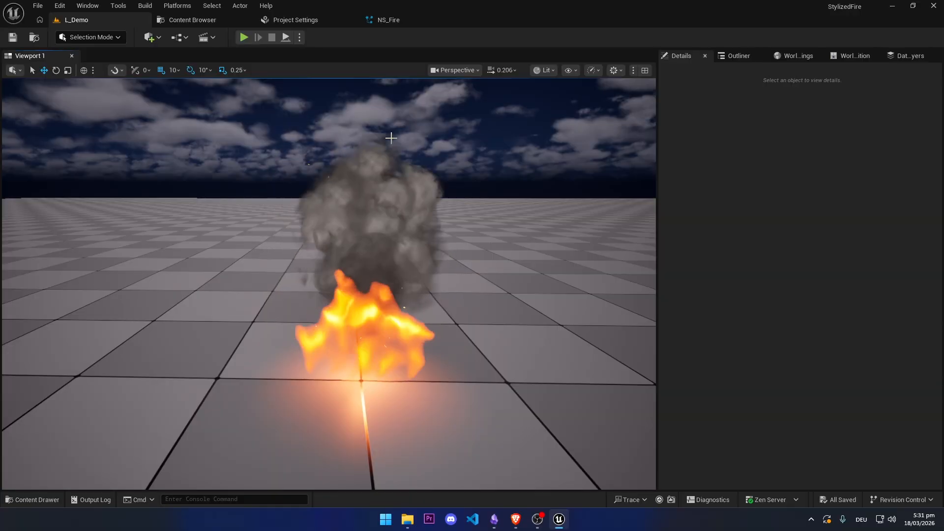
Step: Open the NS_Fire Niagara system and isolate the Fire emitter in the preview
{"action": "right_click_drag", "start_coordinate": [391, 138], "coordinate": [341, 82]}
{"action": "key", "text": "a"}
{"action": "key", "text": "s"}
{"action": "left_click", "coordinate": [392, 21]}
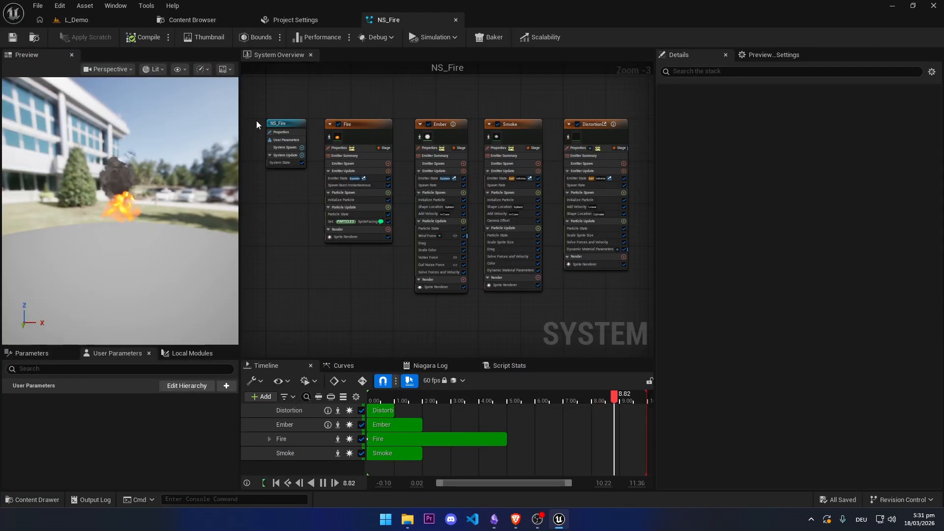
{"action": "scroll", "coordinate": [162, 152], "scroll_direction": "up", "scroll_amount": 5}
{"action": "left_click", "coordinate": [328, 137]}
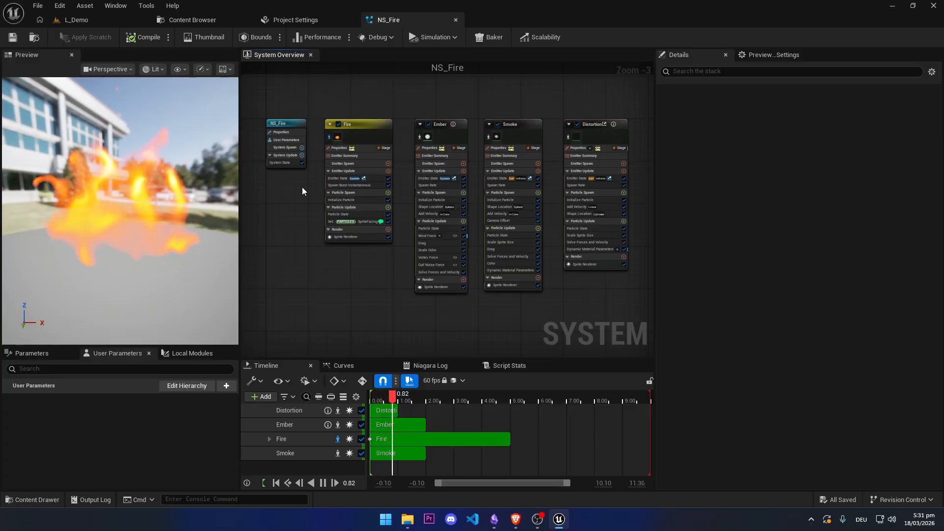
{"action": "right_click_drag", "start_coordinate": [300, 187], "coordinate": [306, 232]}
{"action": "scroll", "coordinate": [344, 151], "scroll_direction": "up", "scroll_amount": 1}
{"action": "right_click_drag", "start_coordinate": [344, 150], "coordinate": [379, 111]}
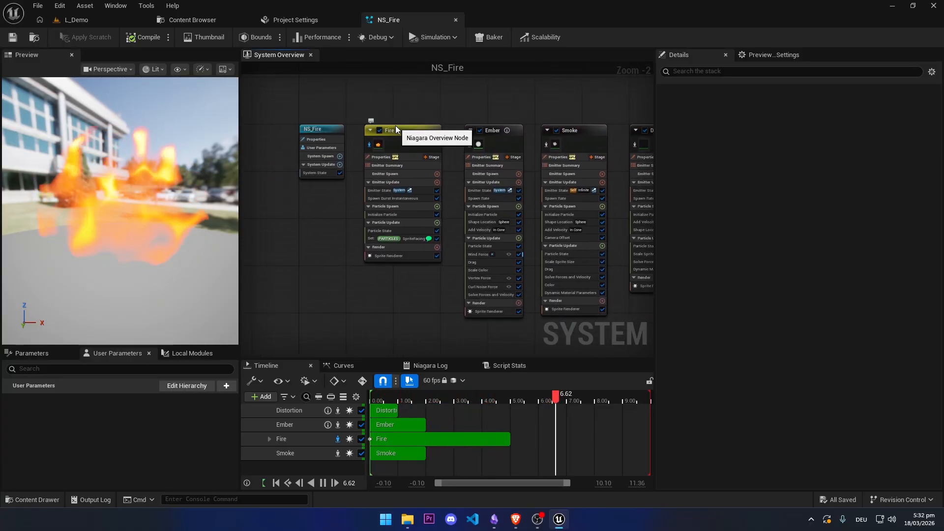
{"action": "right_click_drag", "start_coordinate": [395, 126], "coordinate": [352, 141]}
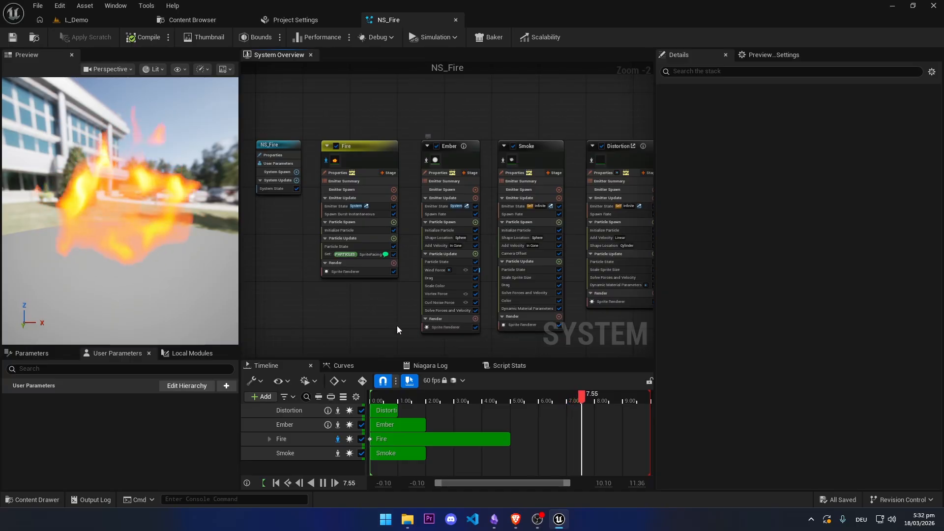
Step: Switch to the browser and look over the Stylized Fire listing on Fab, including its second preview image
{"action": "key", "text": "alt+Tab"}
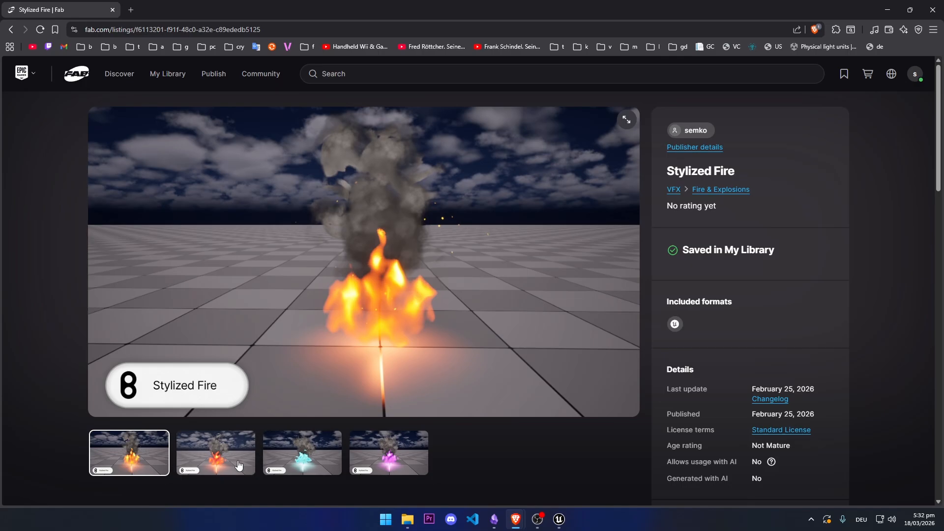
{"action": "left_click", "coordinate": [217, 453]}
{"action": "scroll", "coordinate": [517, 424], "scroll_direction": "down", "scroll_amount": 5}
{"action": "scroll", "coordinate": [517, 403], "scroll_direction": "down", "scroll_amount": 5}
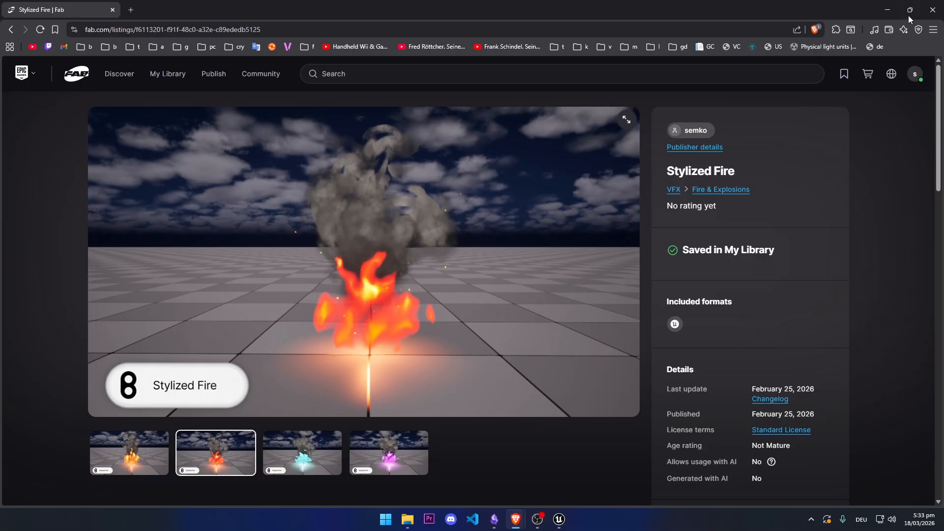
{"action": "left_click", "coordinate": [933, 9]}
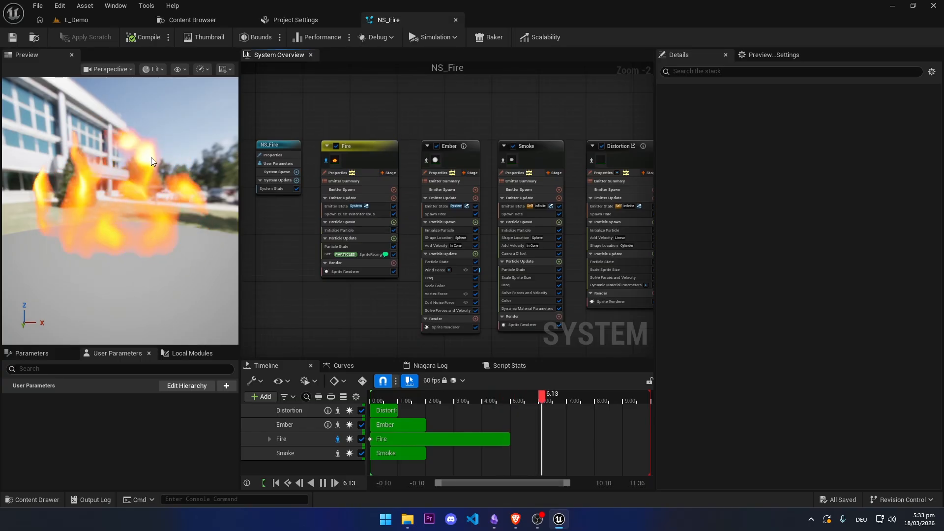
Step: Hide the environment background in the Niagara preview and select the Fire emitter
{"action": "left_click", "coordinate": [231, 67]}
{"action": "left_click", "coordinate": [340, 149]}
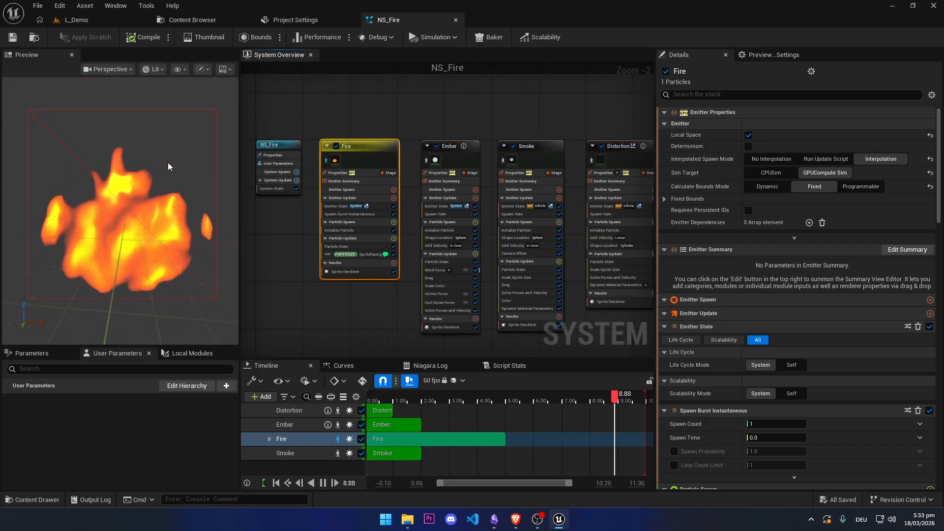
{"action": "scroll", "coordinate": [293, 206], "scroll_direction": "up", "scroll_amount": 2}
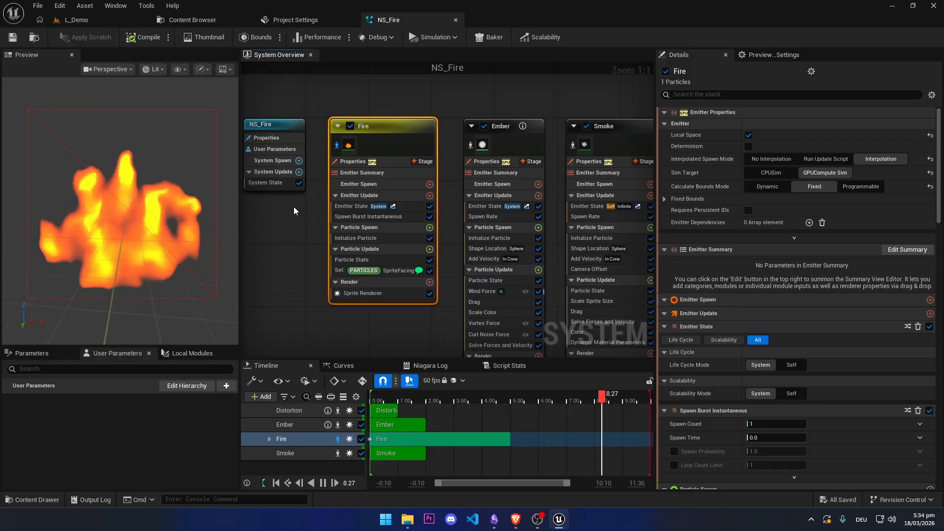
Step: Examine the Fire emitter's Emitter State settings and compare them with those of the Smoke emitter
{"action": "left_click", "coordinate": [361, 206]}
{"action": "left_click", "coordinate": [376, 124]}
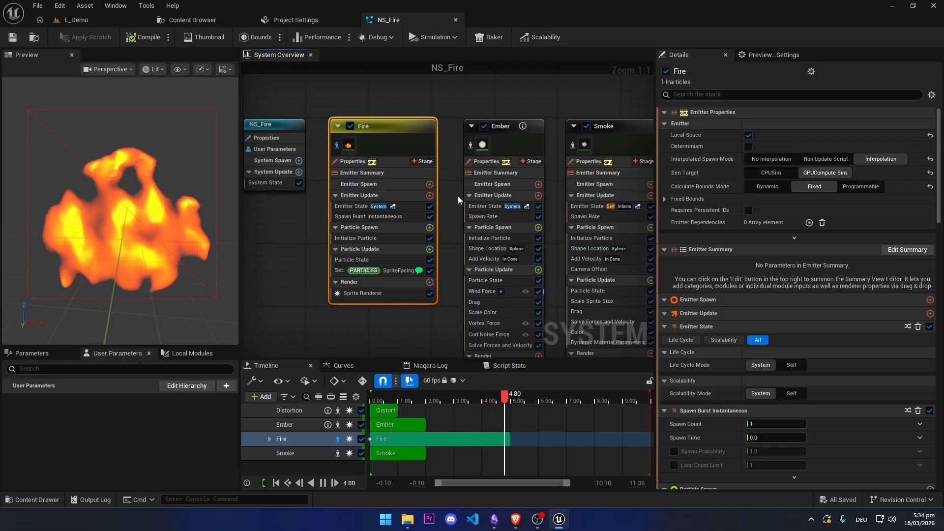
{"action": "left_click", "coordinate": [661, 199]}
{"action": "left_click", "coordinate": [352, 206]}
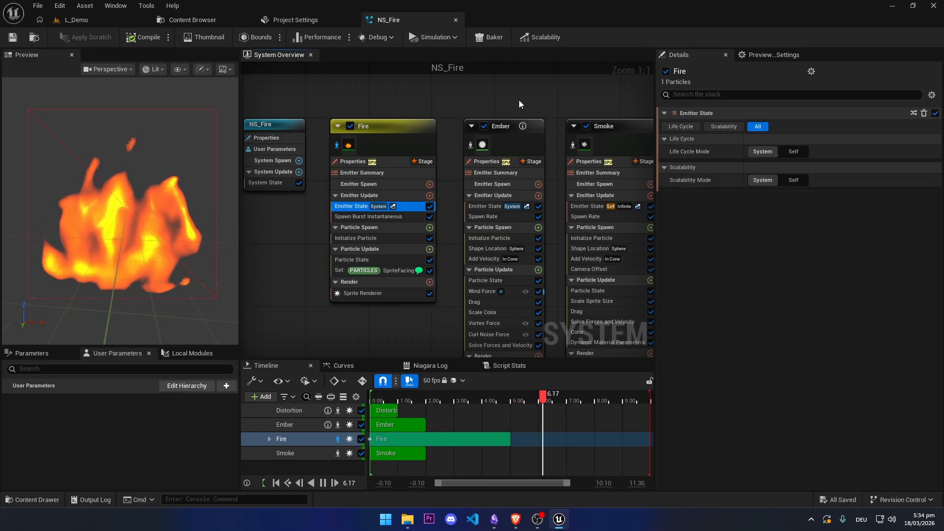
{"action": "right_click_drag", "start_coordinate": [506, 126], "coordinate": [424, 121]}
{"action": "left_click", "coordinate": [424, 121]}
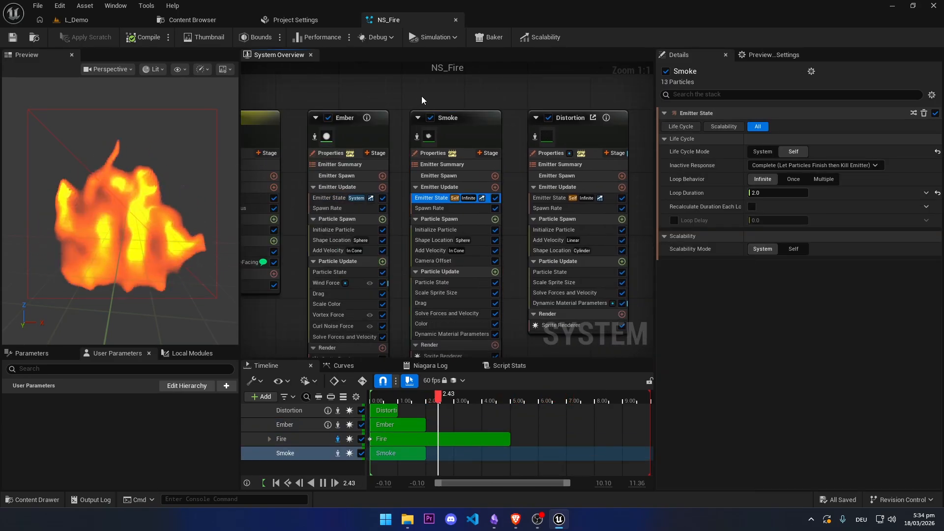
{"action": "right_click_drag", "start_coordinate": [353, 110], "coordinate": [551, 104]}
{"action": "left_click", "coordinate": [398, 191]}
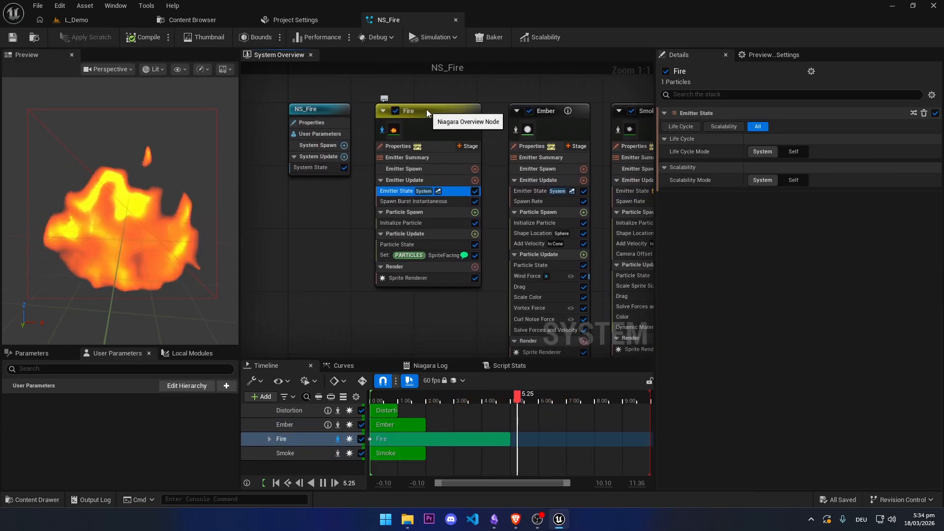
Step: Examine the Fire emitter's Spawn Burst Instantaneous, Initialize Particle, Particle State and SpriteFacing modules
{"action": "left_click", "coordinate": [402, 202]}
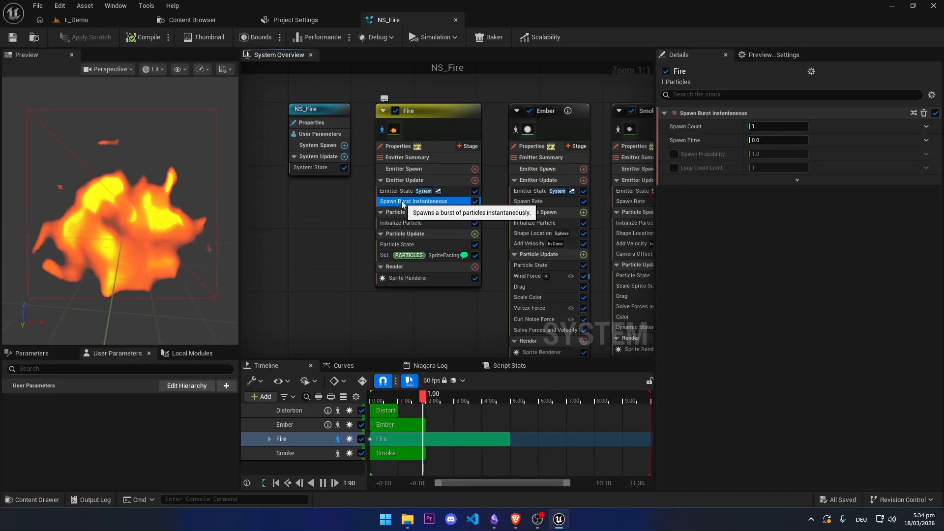
{"action": "right_click_drag", "start_coordinate": [402, 204], "coordinate": [380, 196]}
{"action": "left_click", "coordinate": [371, 216]}
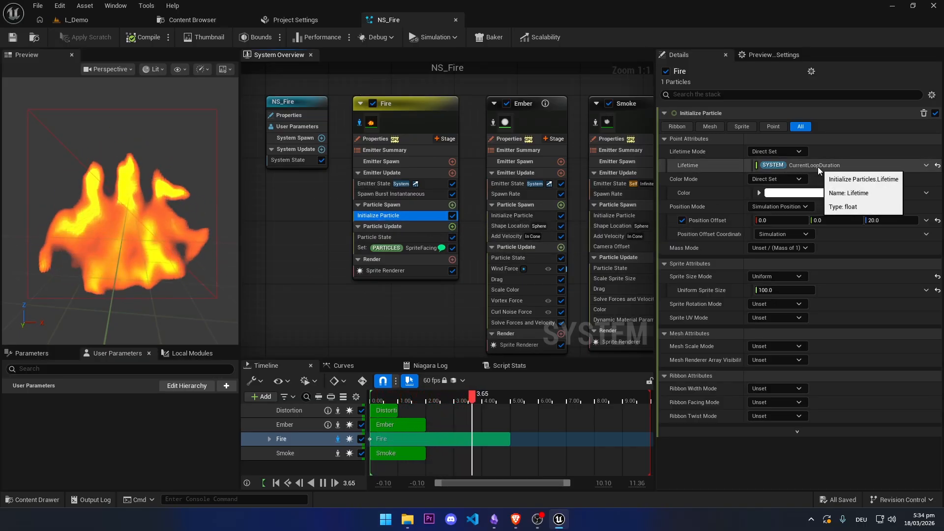
{"action": "left_click", "coordinate": [285, 102]}
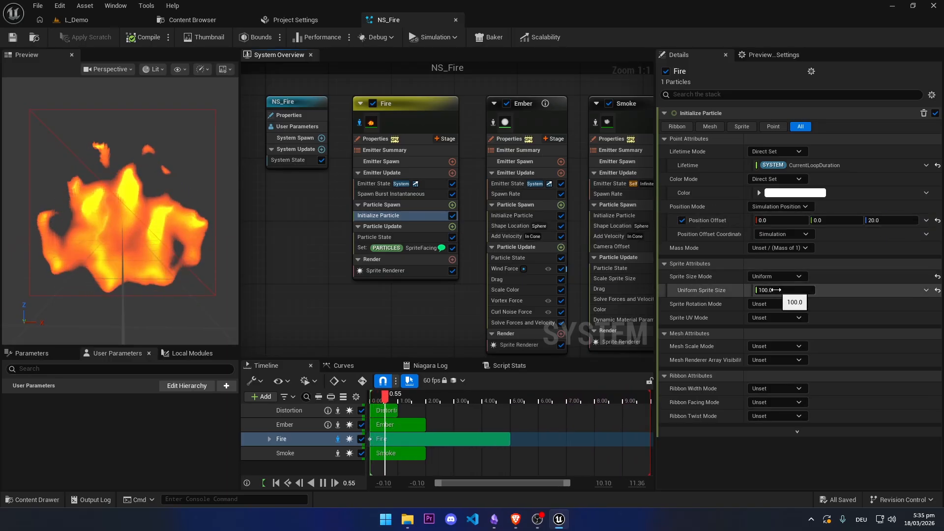
{"action": "left_click", "coordinate": [364, 237]}
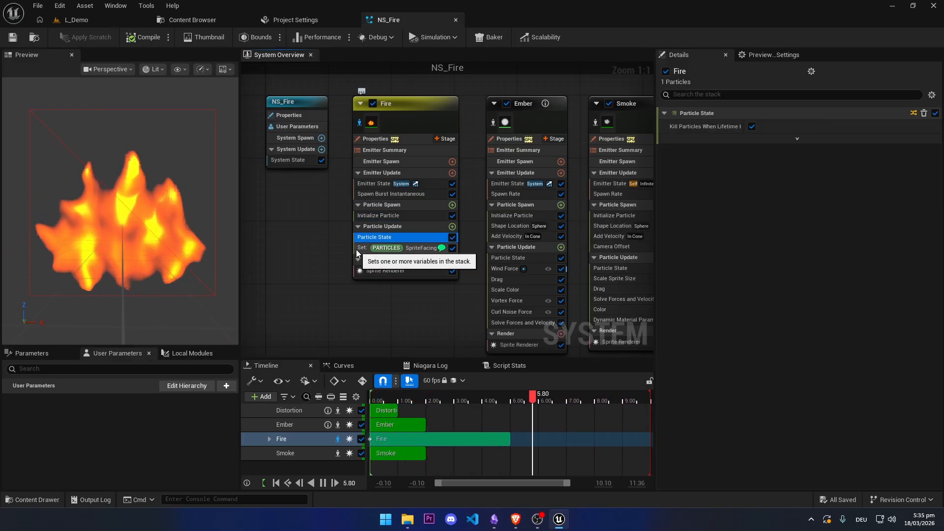
{"action": "left_click", "coordinate": [362, 248]}
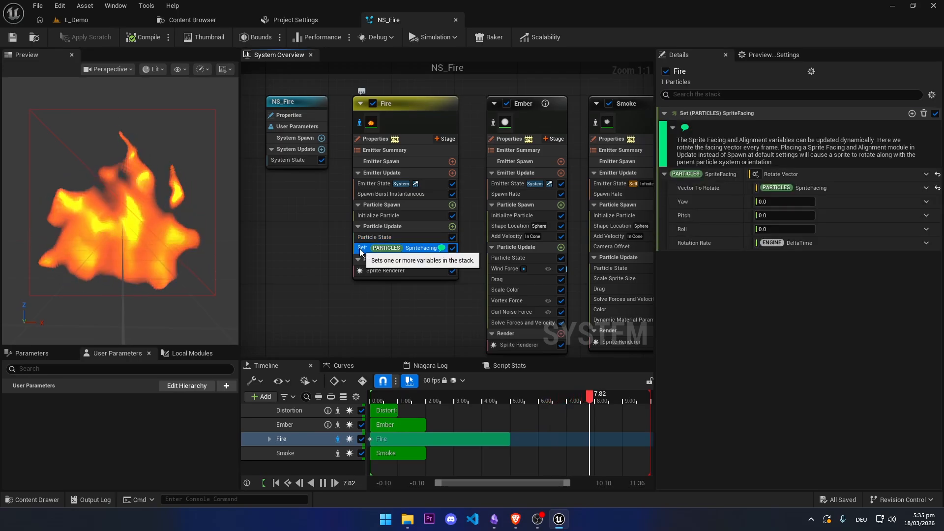
Step: Examine the Fire emitter's Sprite Renderer settings, from material and alignment down to Sub UV and bindings
{"action": "left_click", "coordinate": [394, 269]}
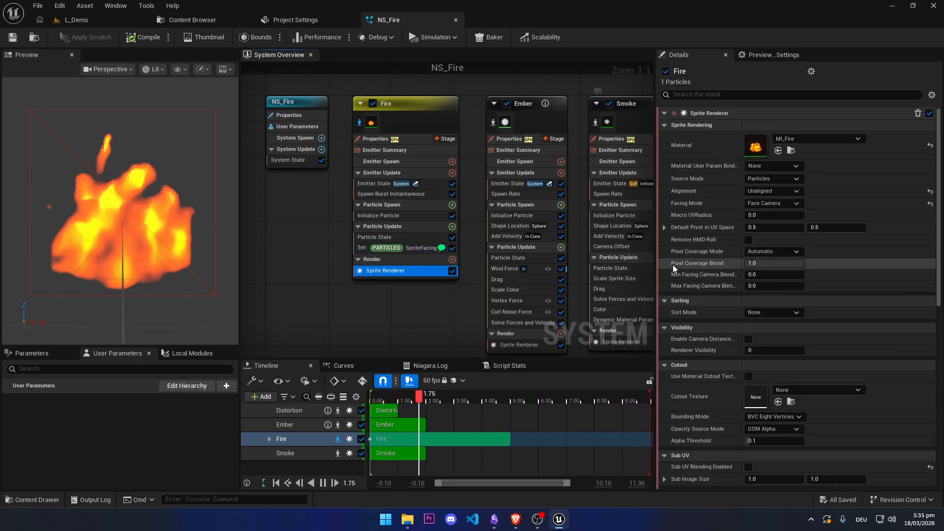
{"action": "mouse_move", "coordinate": [696, 278]}
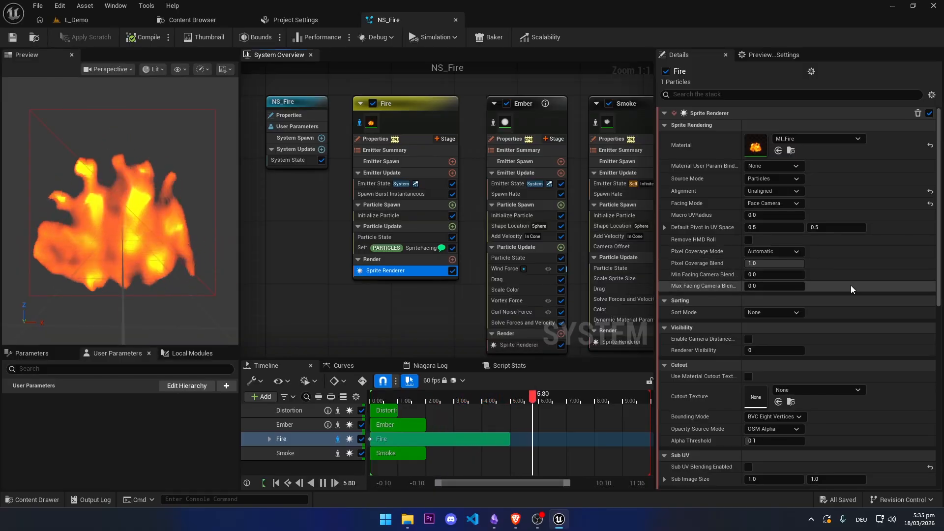
{"action": "scroll", "coordinate": [797, 332], "scroll_direction": "down", "scroll_amount": 3}
{"action": "mouse_move", "coordinate": [695, 363]}
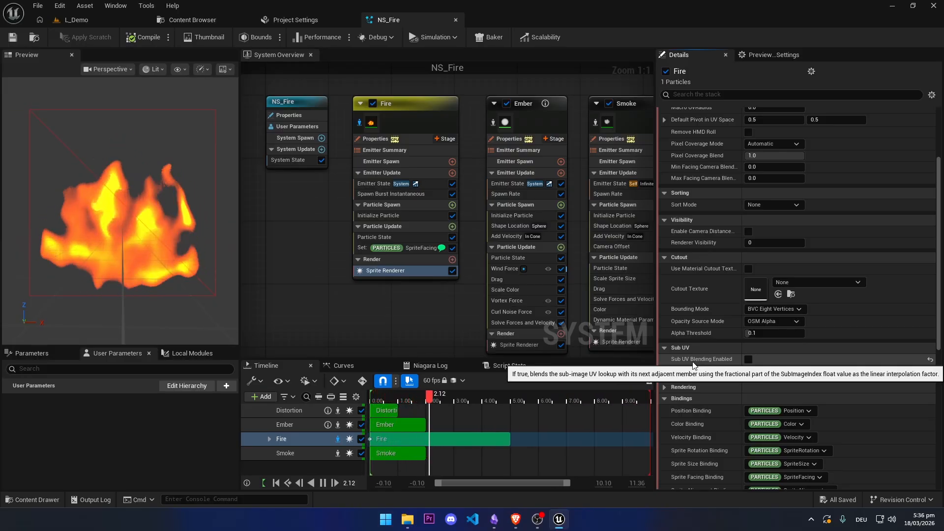
{"action": "scroll", "coordinate": [690, 354], "scroll_direction": "up", "scroll_amount": 3}
{"action": "scroll", "coordinate": [685, 388], "scroll_direction": "down", "scroll_amount": 1}
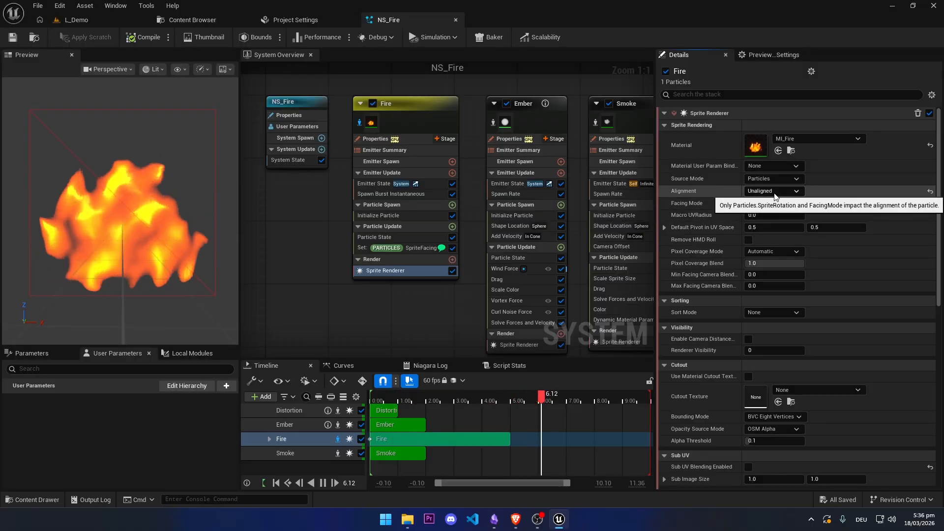
Step: Open the MI_Fire material instance with a plane preview and expand its Distortion, Fire and Misc parameter groups
{"action": "left_click", "coordinate": [761, 151]}
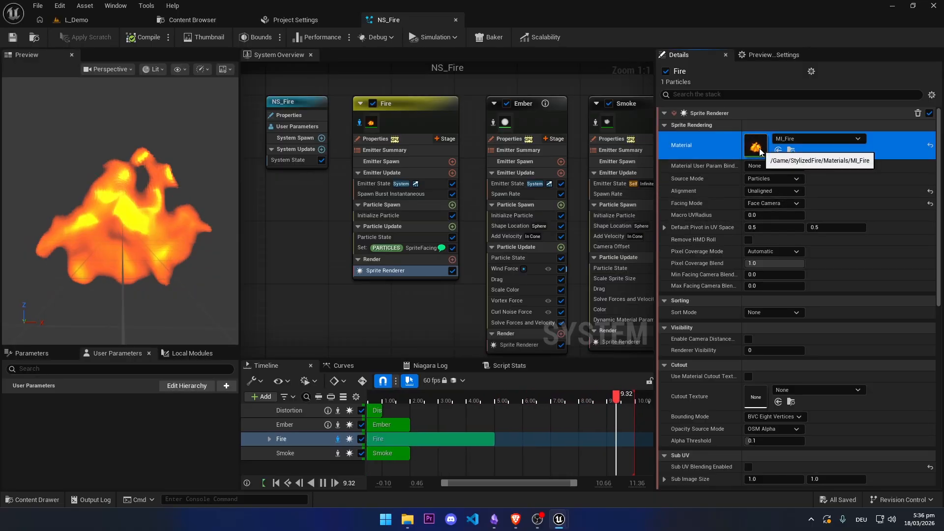
{"action": "double_click", "coordinate": [760, 150]}
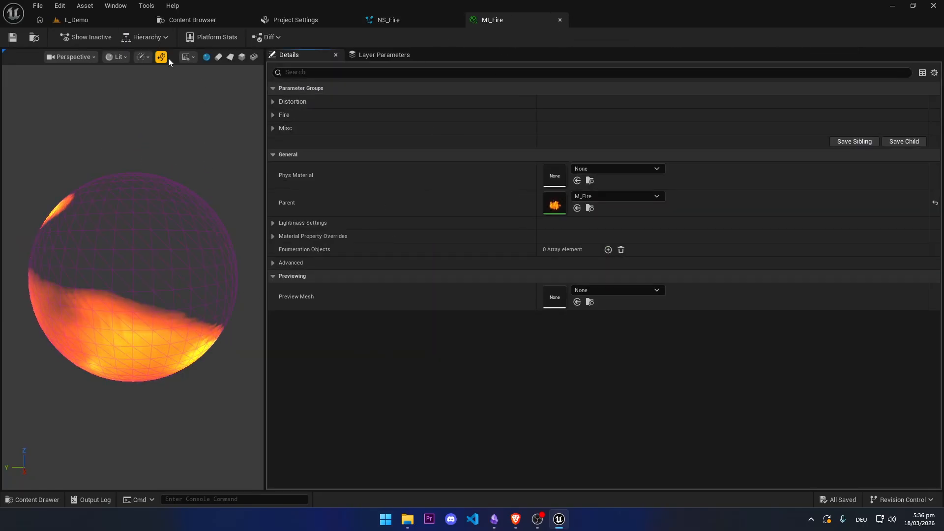
{"action": "left_click", "coordinate": [230, 56]}
{"action": "left_click", "coordinate": [272, 128]}
{"action": "left_click", "coordinate": [272, 115]}
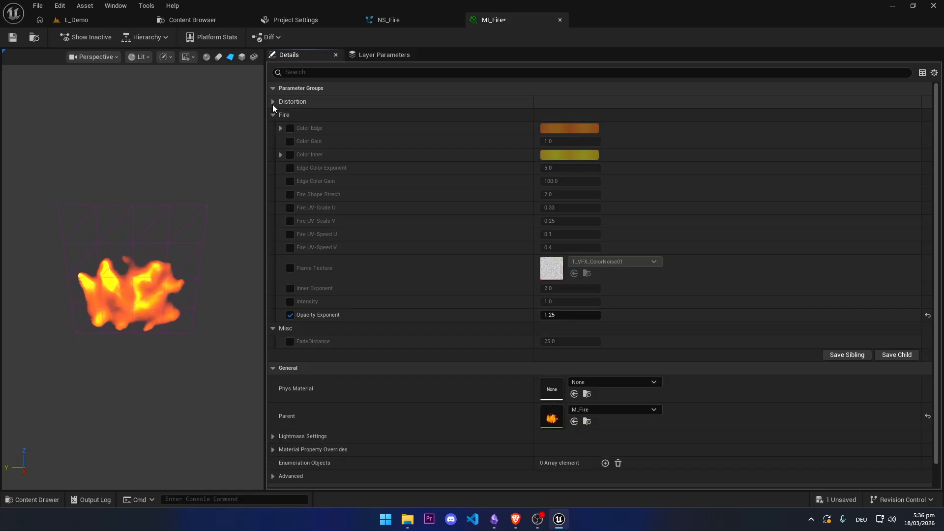
{"action": "left_click", "coordinate": [273, 103]}
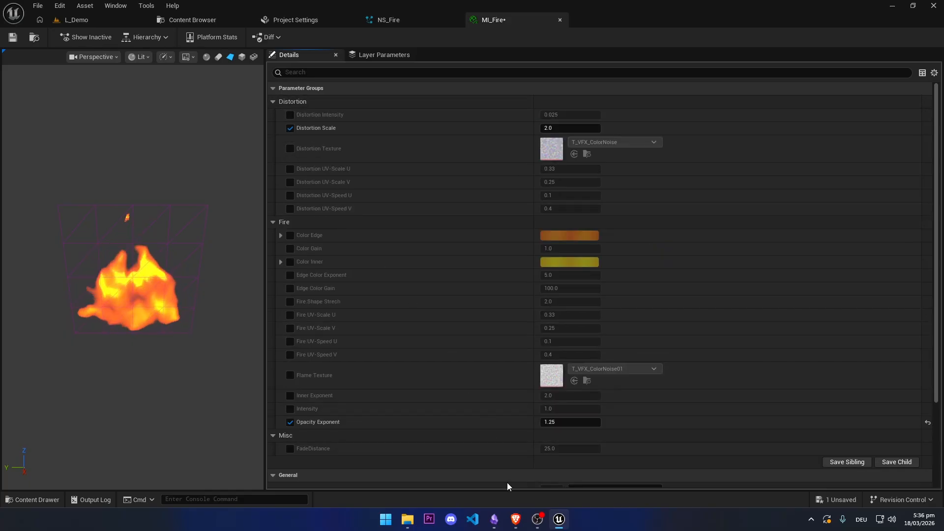
Step: Switch to the browser and view the fire colour variants in the Stylized Fire listing's preview images
{"action": "mouse_move", "coordinate": [516, 519]}
{"action": "left_click", "coordinate": [569, 461]}
{"action": "scroll", "coordinate": [245, 359], "scroll_direction": "down", "scroll_amount": 3}
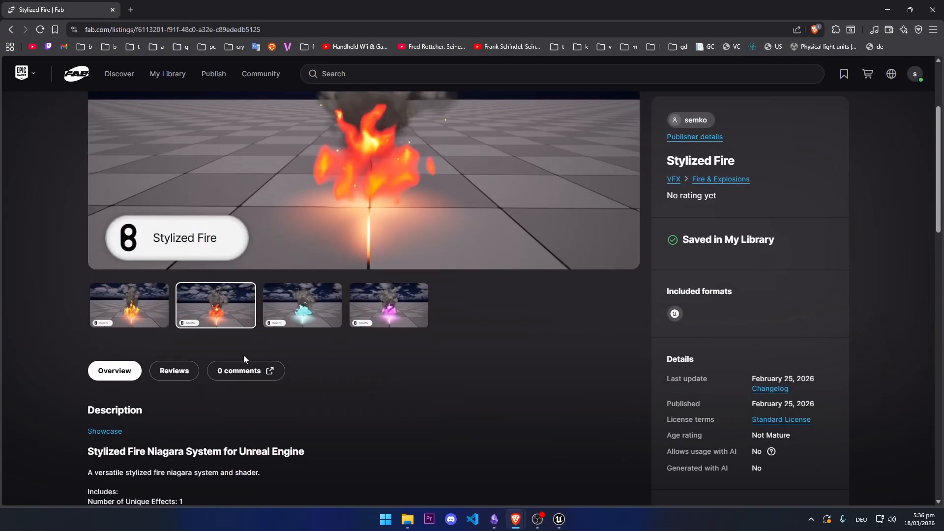
{"action": "scroll", "coordinate": [768, 148], "scroll_direction": "up", "scroll_amount": 3}
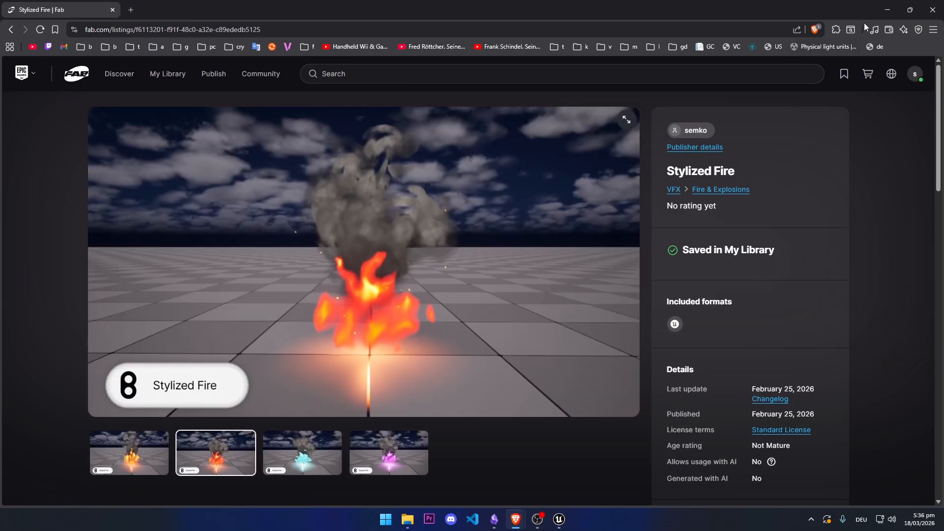
{"action": "left_click", "coordinate": [303, 453]}
{"action": "left_click", "coordinate": [362, 454]}
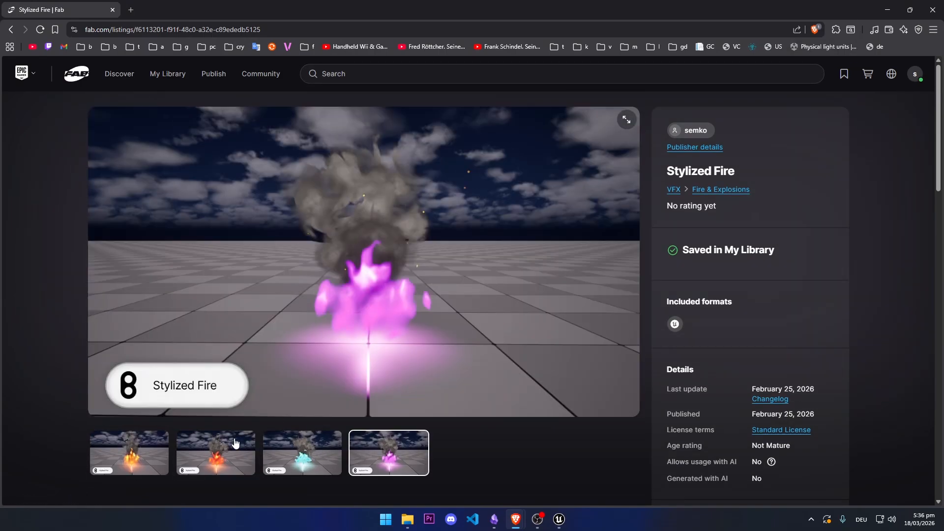
{"action": "left_click", "coordinate": [142, 447]}
{"action": "left_click", "coordinate": [887, 7]}
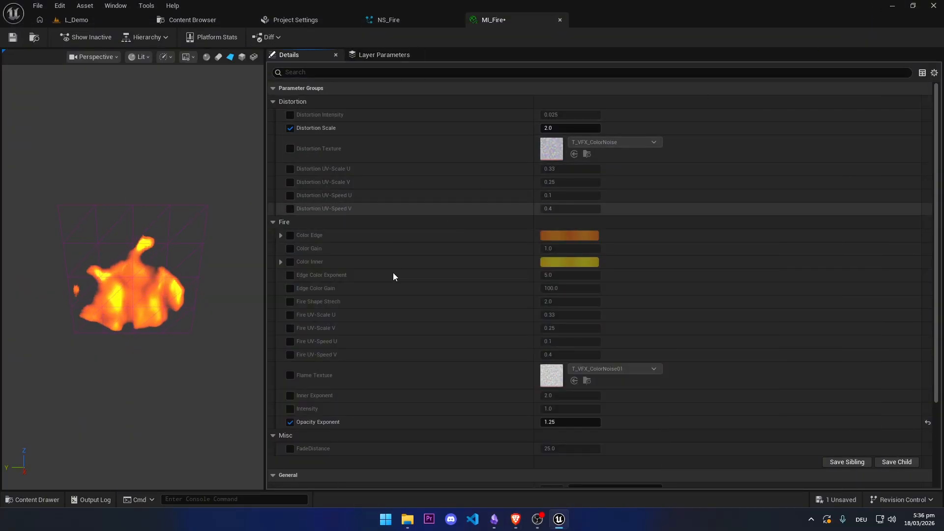
Step: Open MI_Fire's parent material M_Fire and examine its graph back to the fire and distortion UV nodes
{"action": "scroll", "coordinate": [386, 231], "scroll_direction": "down", "scroll_amount": 5}
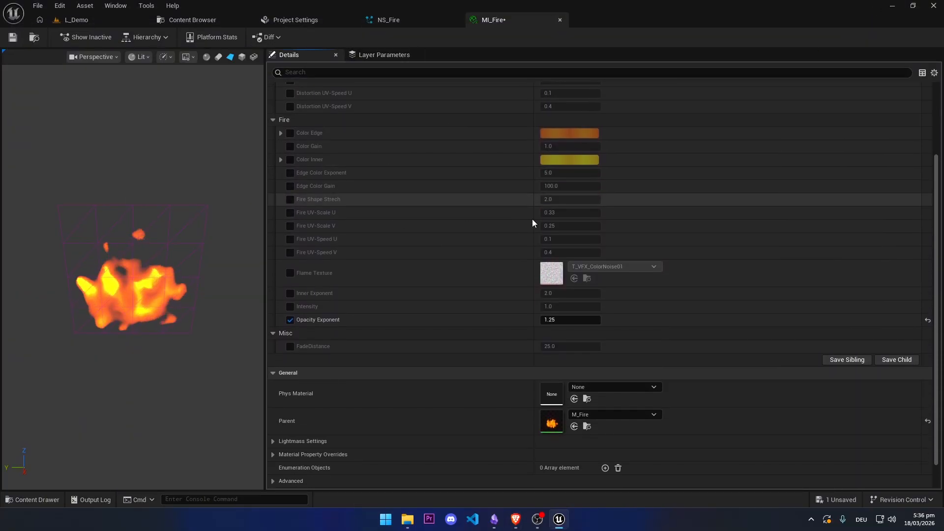
{"action": "double_click", "coordinate": [552, 424]}
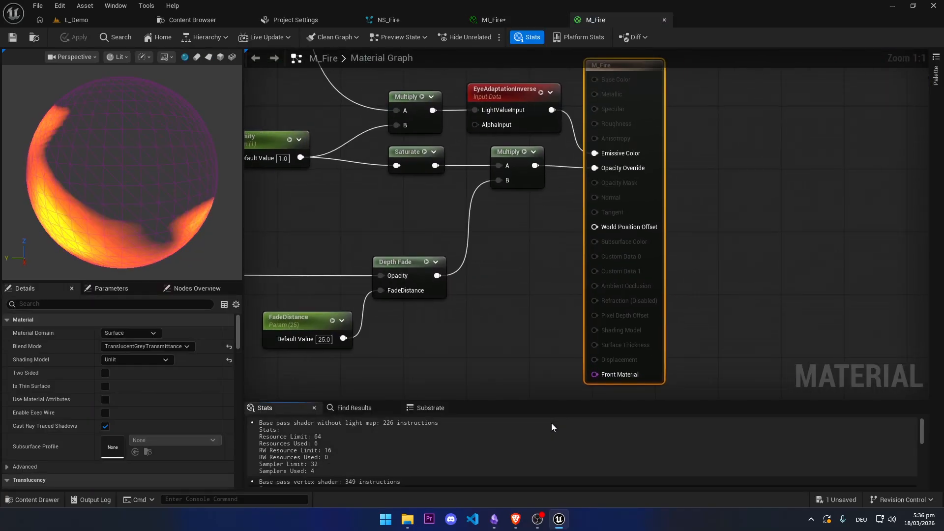
{"action": "right_click_drag", "start_coordinate": [321, 191], "coordinate": [580, 208]}
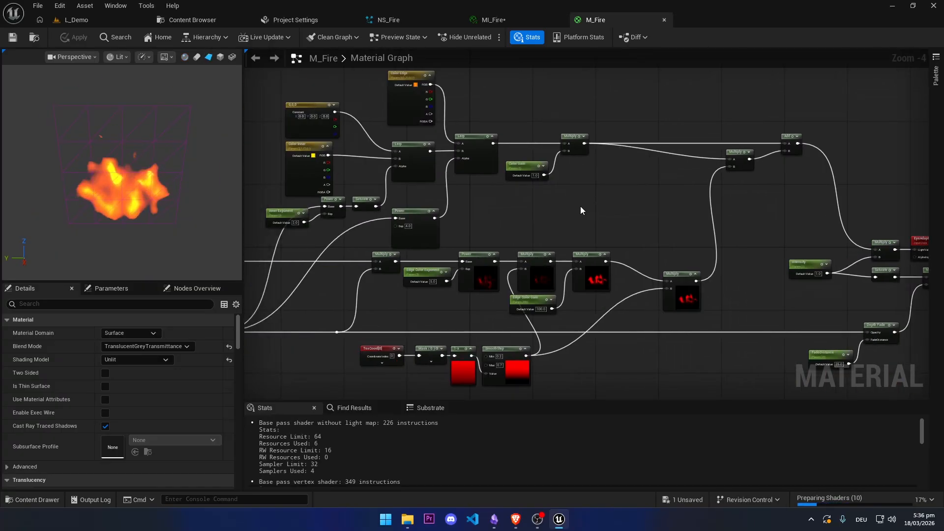
{"action": "right_click_drag", "start_coordinate": [506, 231], "coordinate": [723, 248]}
{"action": "right_click_drag", "start_coordinate": [437, 250], "coordinate": [681, 176]}
{"action": "scroll", "coordinate": [681, 176], "scroll_direction": "down", "scroll_amount": 4}
{"action": "right_click_drag", "start_coordinate": [626, 190], "coordinate": [752, 174]}
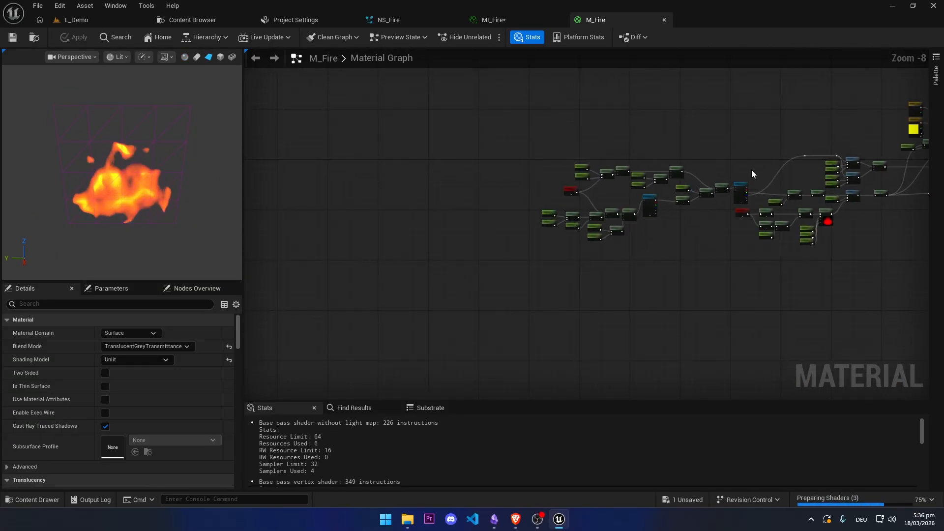
{"action": "scroll", "coordinate": [594, 185], "scroll_direction": "up", "scroll_amount": 6}
{"action": "right_click_drag", "start_coordinate": [611, 196], "coordinate": [532, 176]}
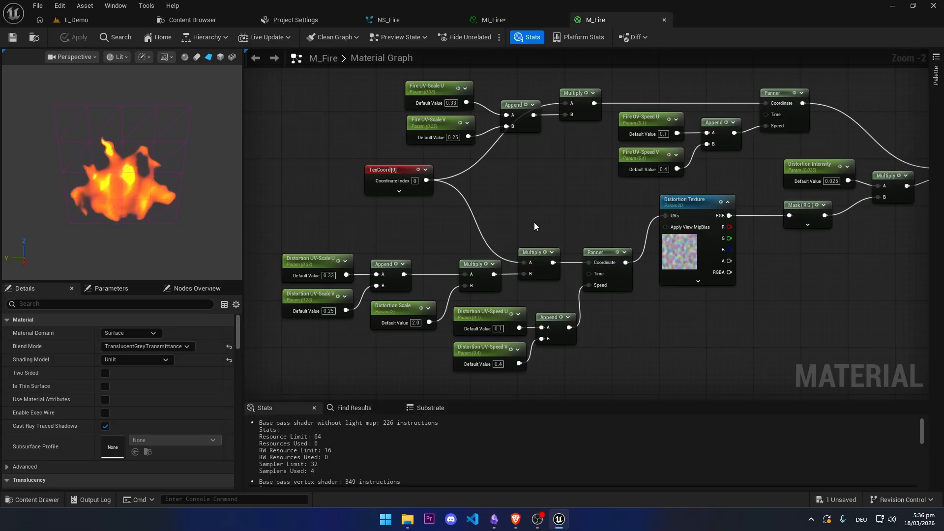
Step: Examine the distortion UV, Distortion Texture and fire UV nodes in M_Fire, following them to the Flame Texture node
{"action": "right_click_drag", "start_coordinate": [526, 222], "coordinate": [500, 220]}
{"action": "left_click_drag", "start_coordinate": [290, 237], "coordinate": [736, 365]}
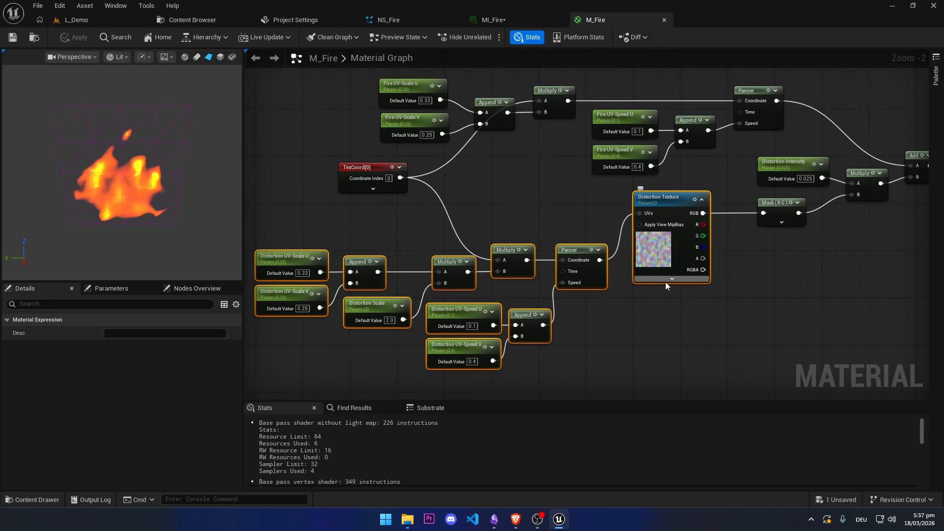
{"action": "right_click_drag", "start_coordinate": [515, 188], "coordinate": [452, 255]}
{"action": "left_click_drag", "start_coordinate": [708, 120], "coordinate": [347, 211]}
{"action": "right_click_drag", "start_coordinate": [784, 182], "coordinate": [431, 158]}
{"action": "left_click_drag", "start_coordinate": [598, 164], "coordinate": [587, 182]}
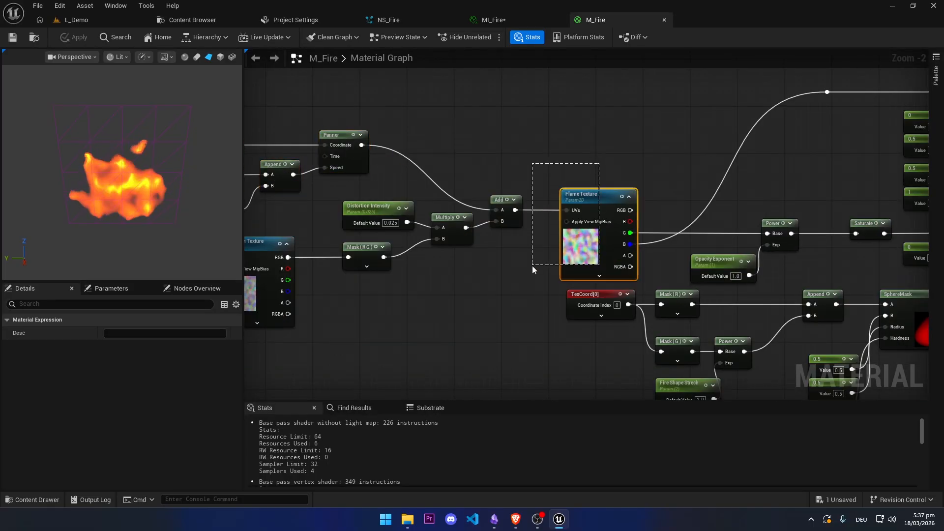
{"action": "left_click_drag", "start_coordinate": [532, 265], "coordinate": [531, 266]}
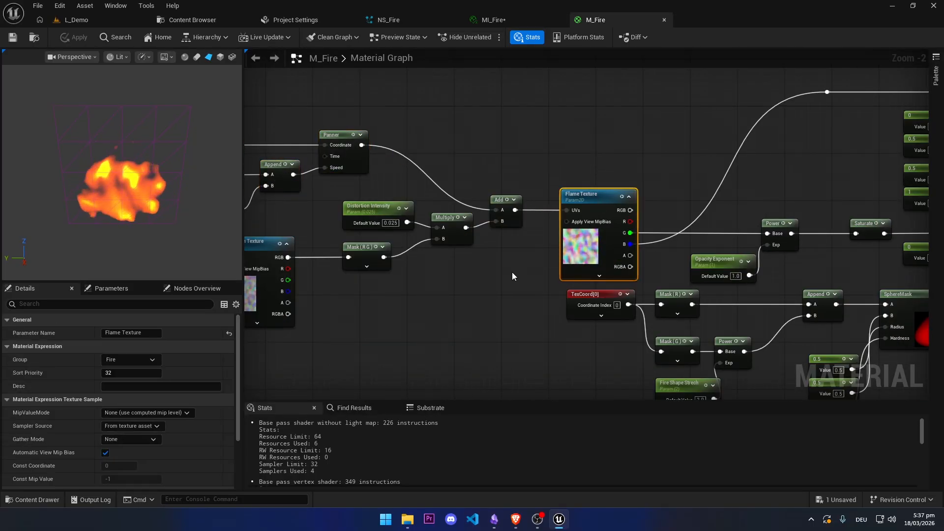
Step: In MI_Fire, enable the Flame Texture override to view the available textures, disable it, and return to M_Fire
{"action": "left_click", "coordinate": [504, 19]}
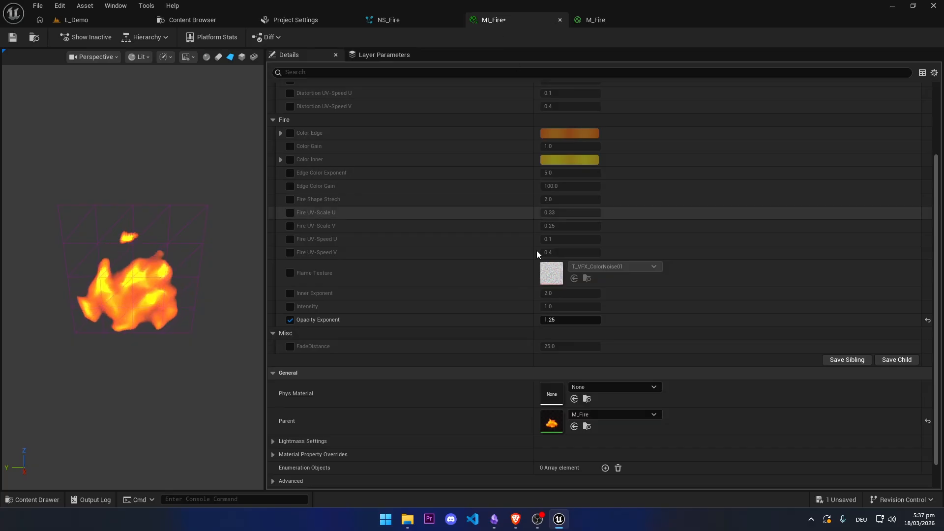
{"action": "left_click", "coordinate": [290, 273]}
{"action": "left_click", "coordinate": [606, 263]}
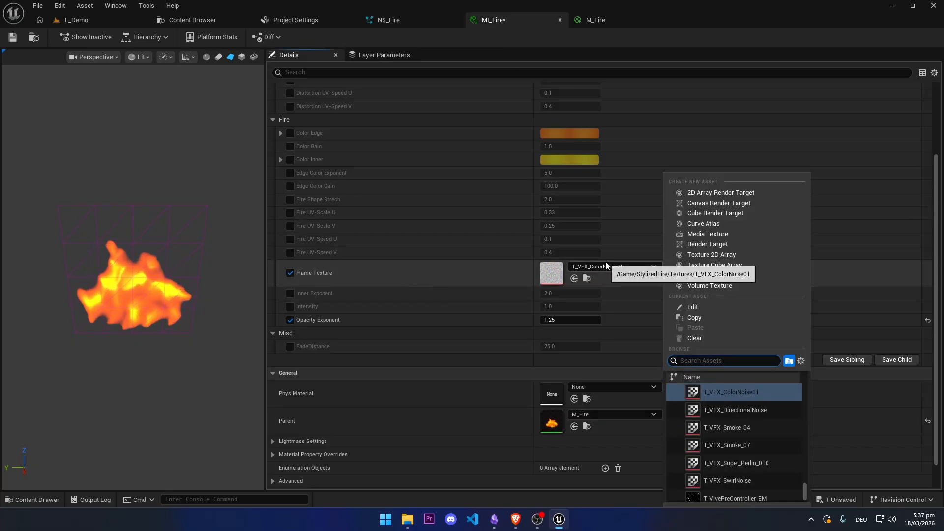
{"action": "scroll", "coordinate": [759, 413], "scroll_direction": "up", "scroll_amount": 2}
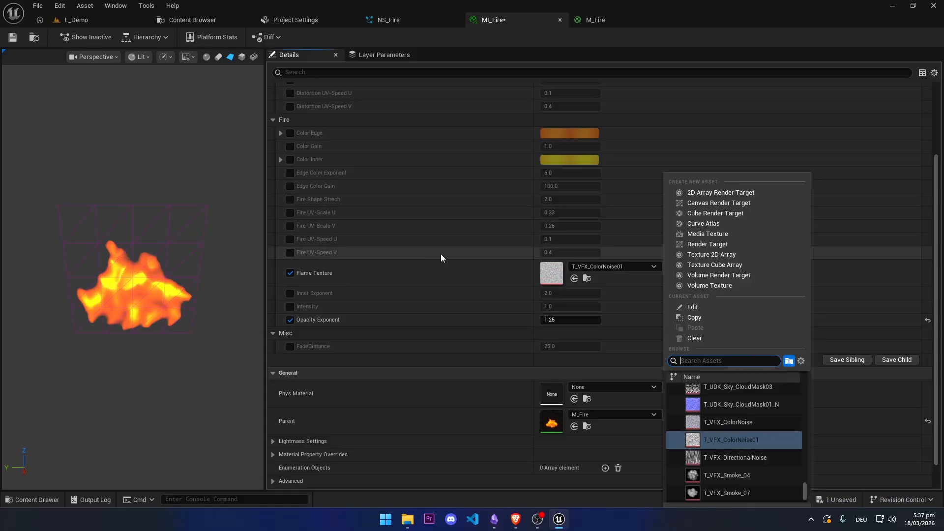
{"action": "left_click", "coordinate": [445, 252]}
{"action": "left_click", "coordinate": [290, 273]}
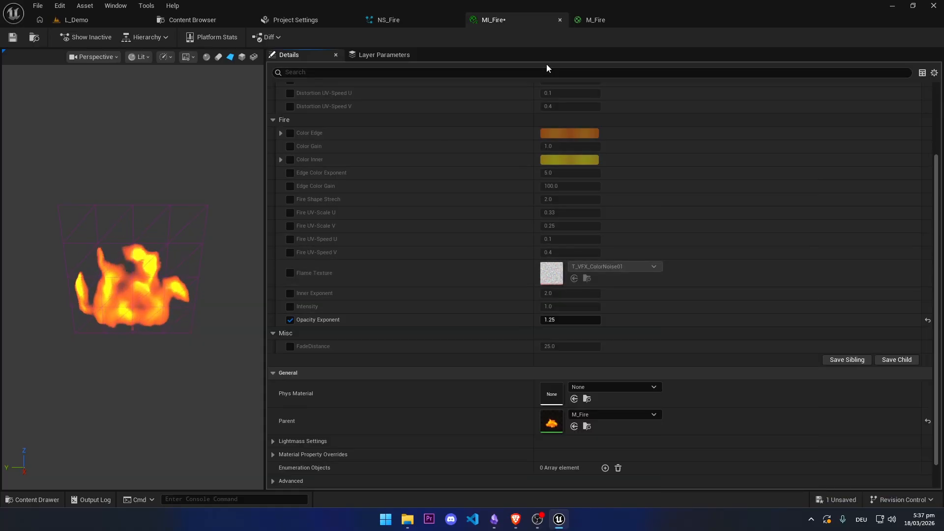
{"action": "left_click", "coordinate": [600, 21]}
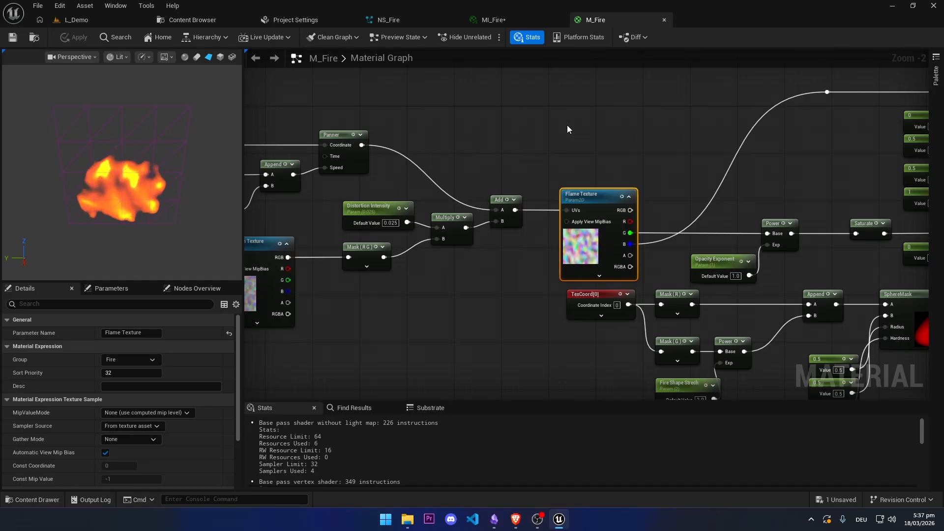
Step: Open the Flame Texture node's T_VFX_ColorNoise01 asset, inspect its red, green and blue channels individually, and close it
{"action": "right_click_drag", "start_coordinate": [568, 129], "coordinate": [374, 119]}
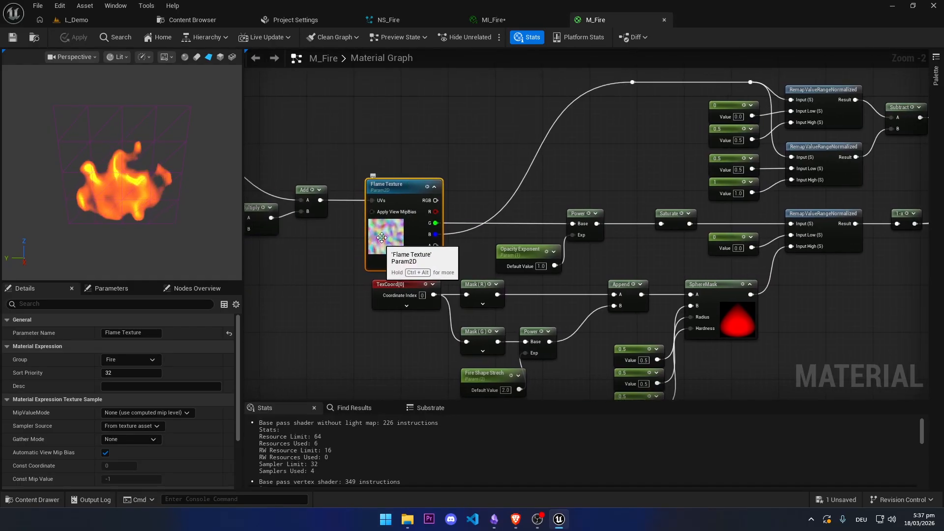
{"action": "key", "text": "ctrl+b"}
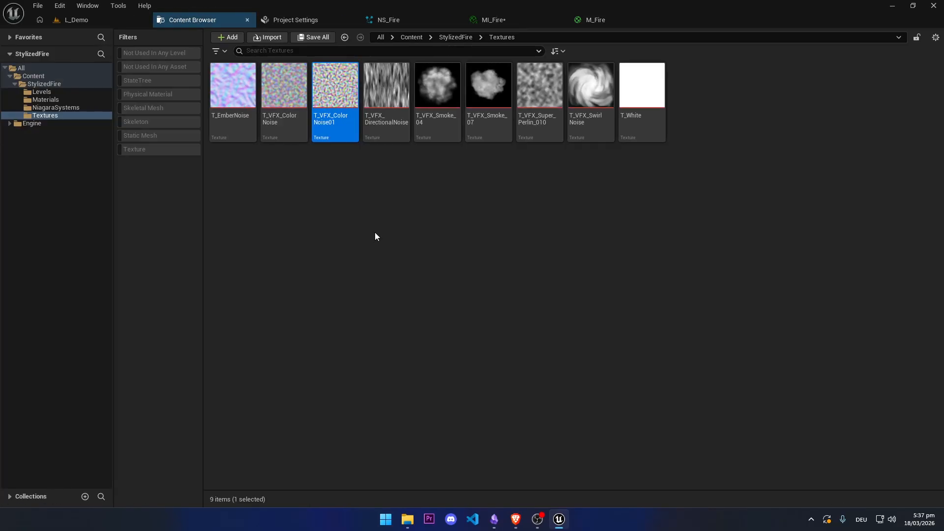
{"action": "double_click", "coordinate": [337, 102]}
{"action": "left_click", "coordinate": [197, 38]}
{"action": "left_click", "coordinate": [183, 38]}
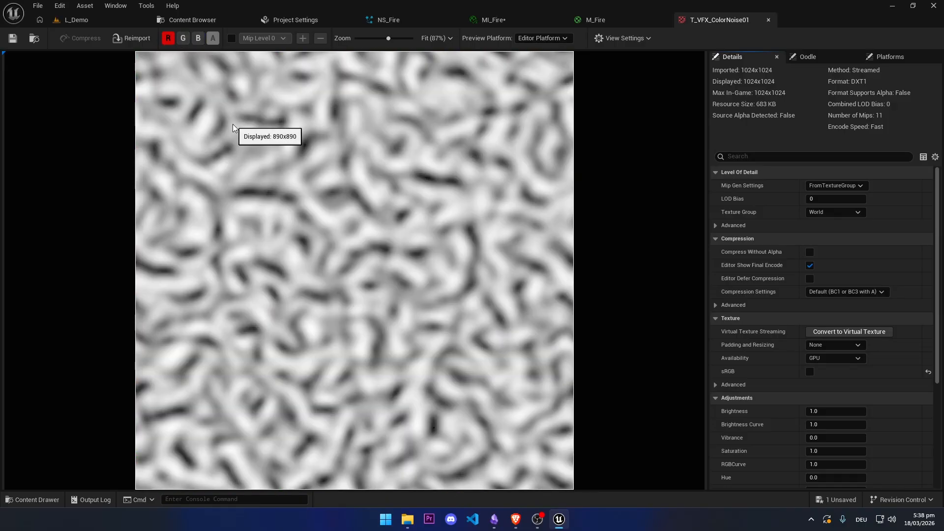
{"action": "left_click", "coordinate": [183, 38]}
{"action": "left_click", "coordinate": [170, 38]}
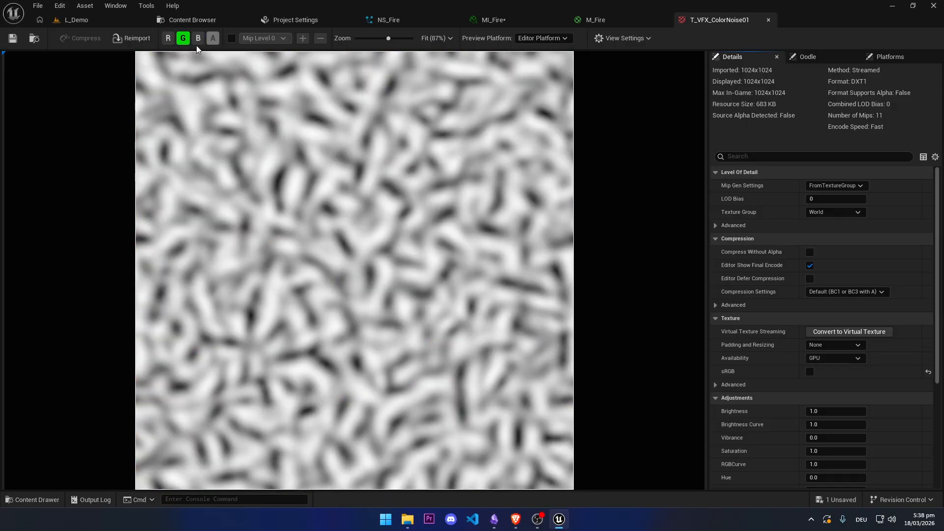
{"action": "left_click", "coordinate": [197, 38]}
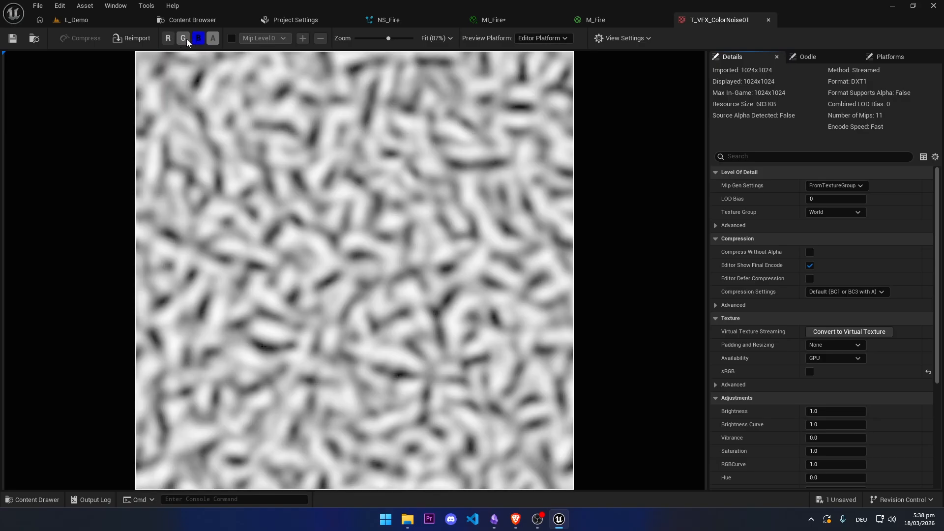
{"action": "left_click", "coordinate": [169, 38]}
{"action": "middle_click", "coordinate": [724, 21]}
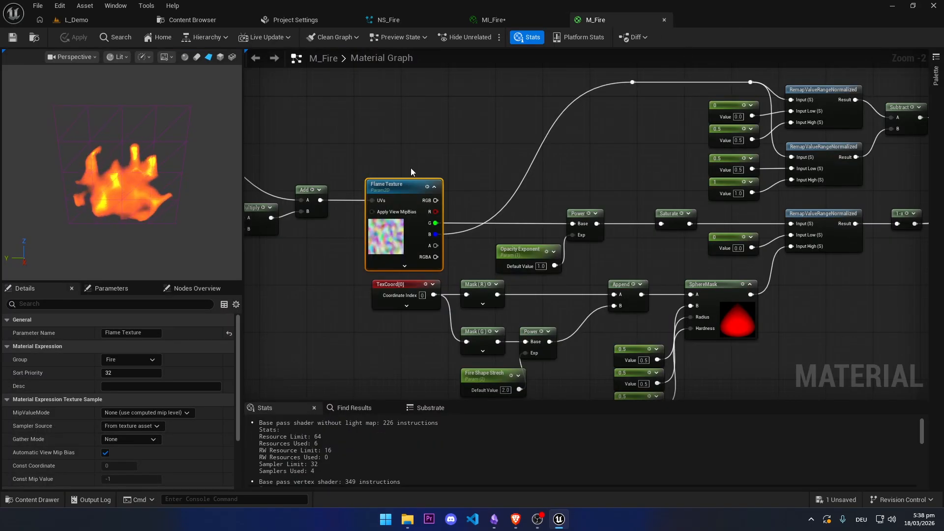
Step: Select the texture-coordinate nodes feeding the flame shape mask and preview the SphereMask node's output on the plane
{"action": "right_click_drag", "start_coordinate": [411, 154], "coordinate": [338, 150]}
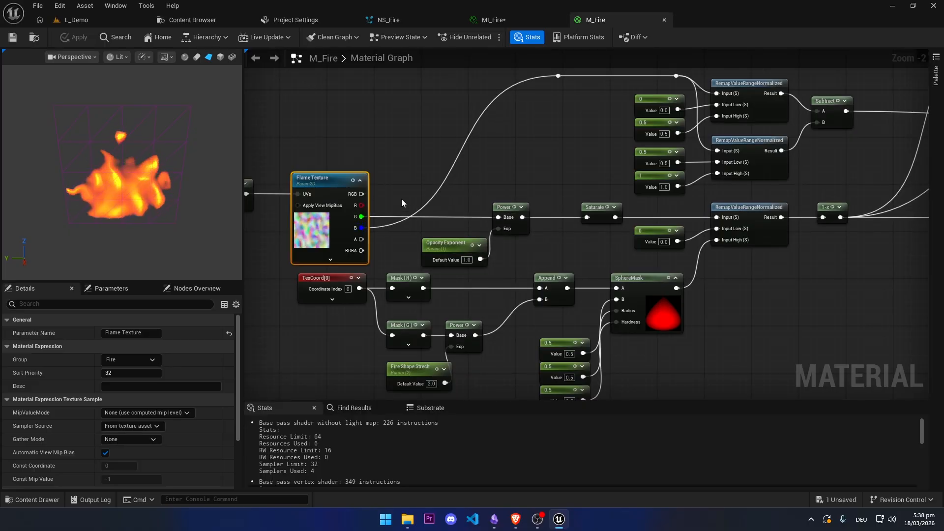
{"action": "scroll", "coordinate": [413, 178], "scroll_direction": "down", "scroll_amount": 1}
{"action": "left_click_drag", "start_coordinate": [603, 355], "coordinate": [282, 257]}
{"action": "left_click", "coordinate": [687, 261]}
{"action": "right_click_drag", "start_coordinate": [687, 262], "coordinate": [660, 267]}
{"action": "key", "text": "space"}
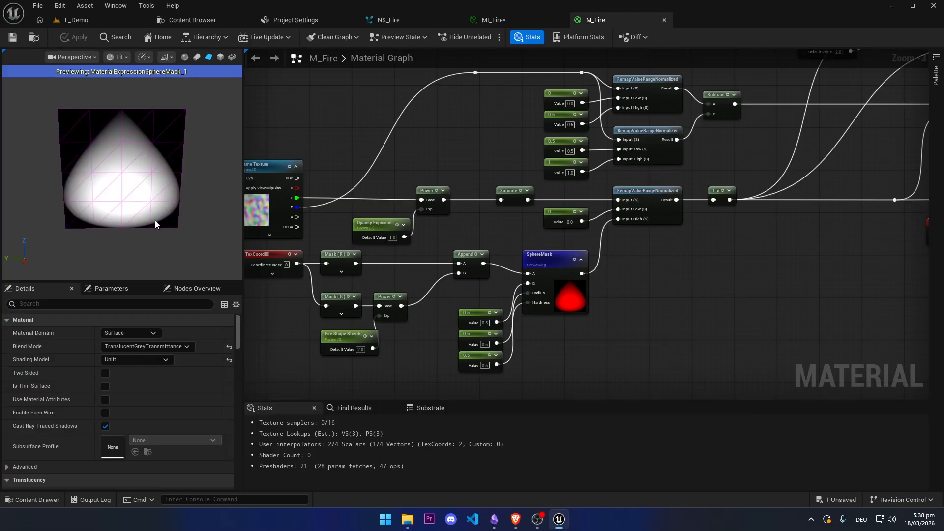
{"action": "mouse_move", "coordinate": [155, 220]}
{"action": "left_mouse_down"}
{"action": "mouse_move", "coordinate": [183, 201]}
{"action": "mouse_move", "coordinate": [133, 219]}
{"action": "mouse_move", "coordinate": [154, 221]}
{"action": "left_mouse_up"}
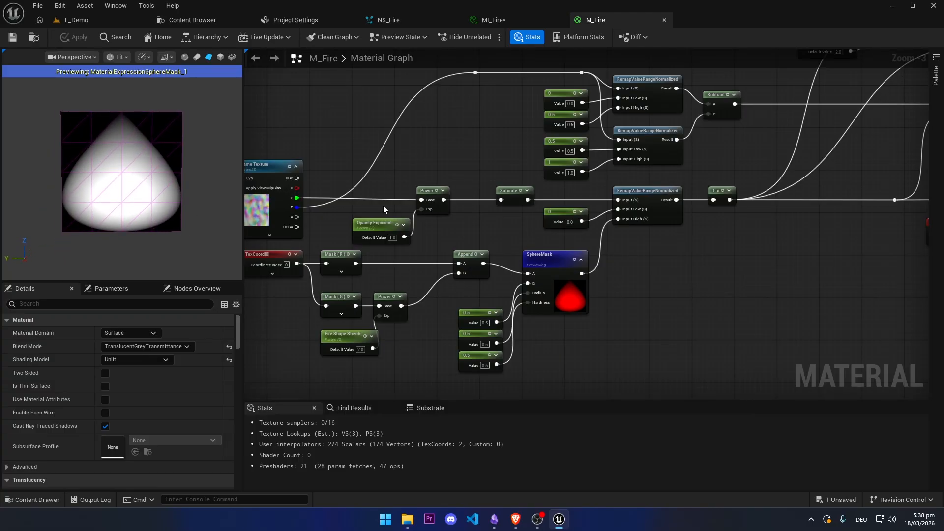
Step: Follow the remapped noise to the Subtract node and preview the Multiply node that combines it with the flame shape
{"action": "right_click_drag", "start_coordinate": [384, 209], "coordinate": [423, 208]}
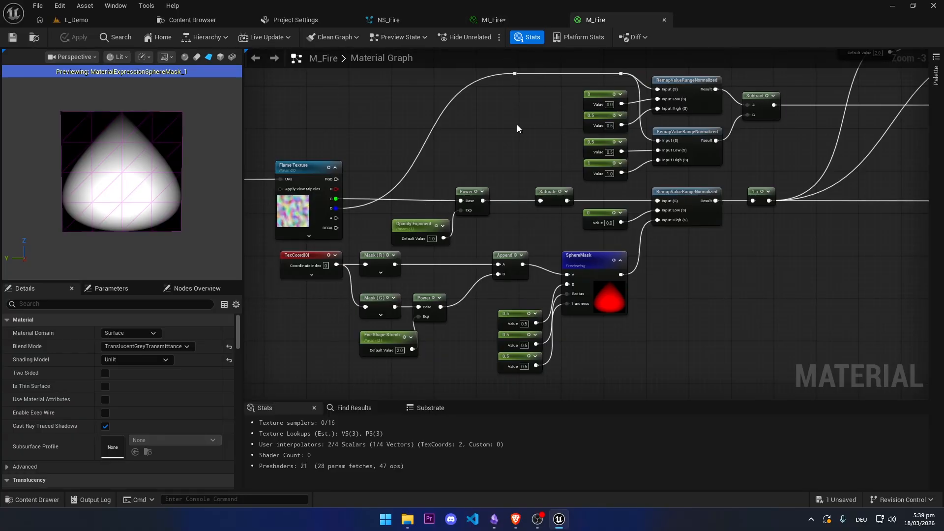
{"action": "right_click_drag", "start_coordinate": [517, 125], "coordinate": [481, 181]}
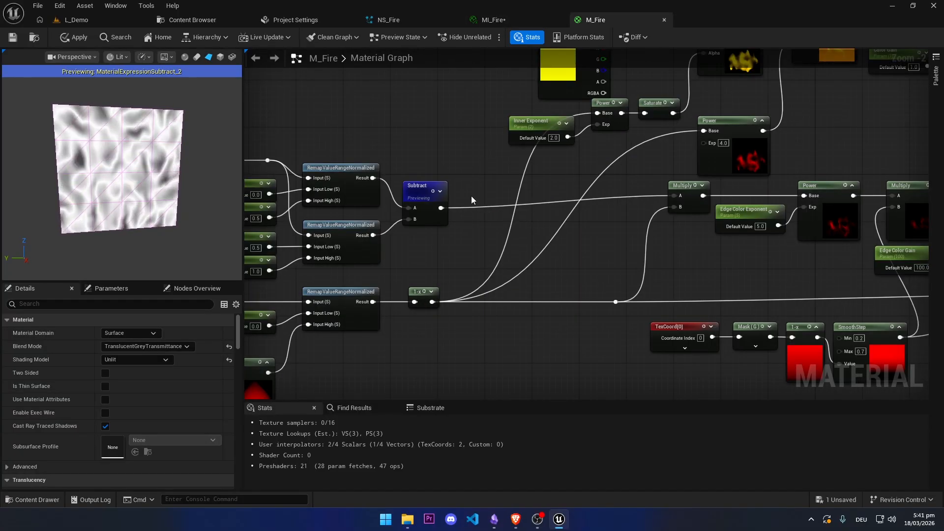
{"action": "left_click", "coordinate": [433, 192]}
{"action": "right_click_drag", "start_coordinate": [557, 178], "coordinate": [474, 218]}
{"action": "left_click", "coordinate": [568, 191]}
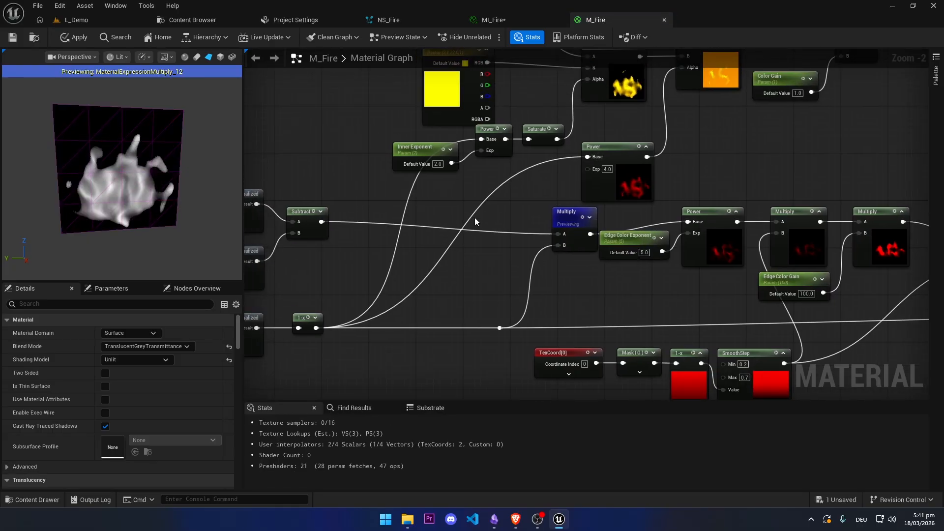
{"action": "left_click", "coordinate": [582, 217]}
Step: Select the TexCoord, Mask, 1-x and SmoothStep gradient nodes and preview the last Multiply in the edge colour chain
{"action": "right_click_drag", "start_coordinate": [641, 215], "coordinate": [434, 149]}
{"action": "left_click_drag", "start_coordinate": [684, 339], "coordinate": [348, 276]}
{"action": "right_click_drag", "start_coordinate": [447, 229], "coordinate": [469, 253]}
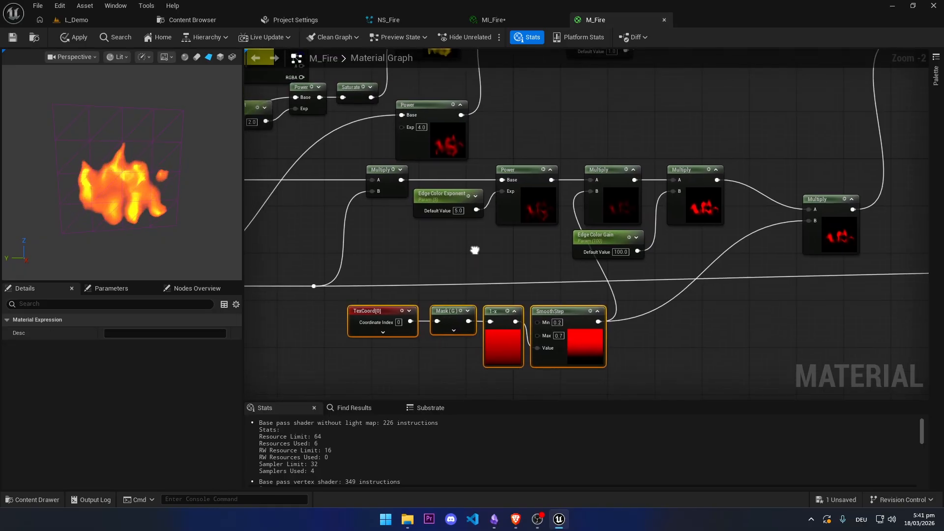
{"action": "left_click", "coordinate": [846, 200]}
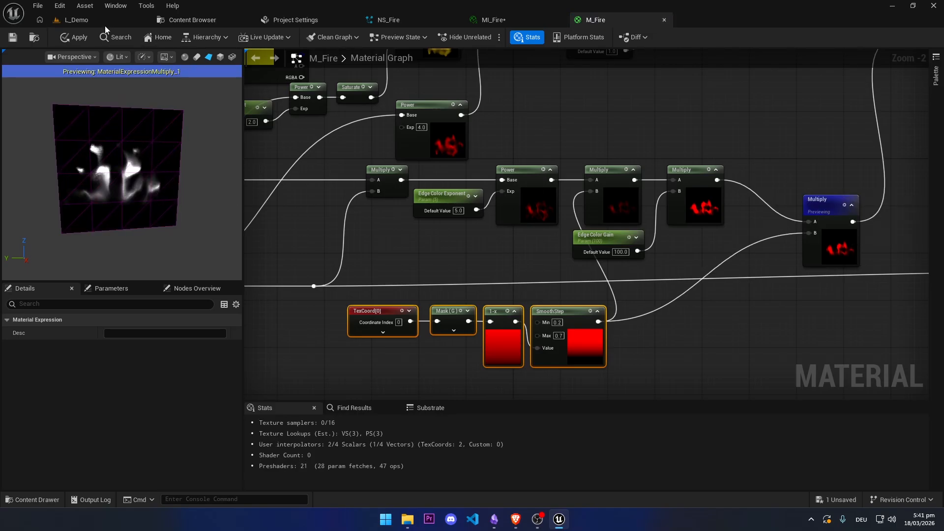
Step: View the fire in the L_Demo level, return to M_Fire and stop previewing the edge colour Multiply node
{"action": "left_click", "coordinate": [91, 21]}
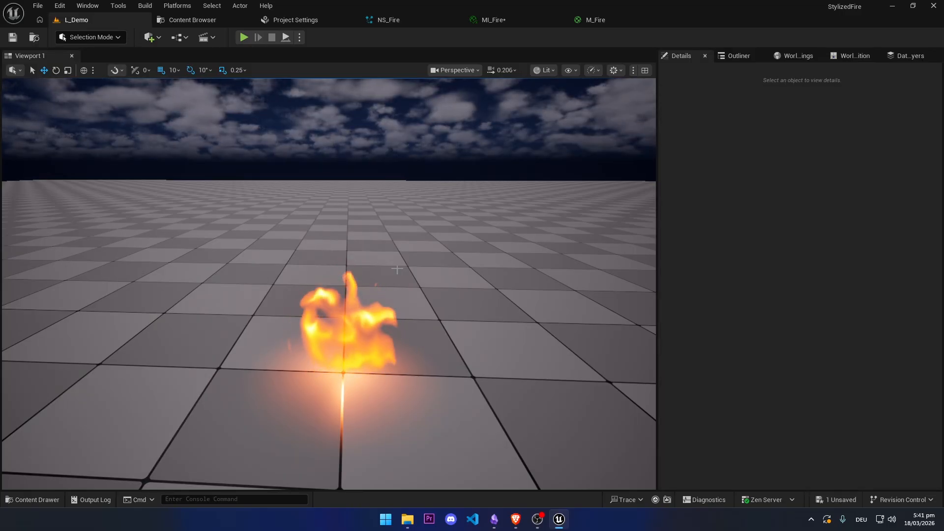
{"action": "left_click", "coordinate": [610, 20]}
{"action": "right_click_drag", "start_coordinate": [667, 128], "coordinate": [674, 152]}
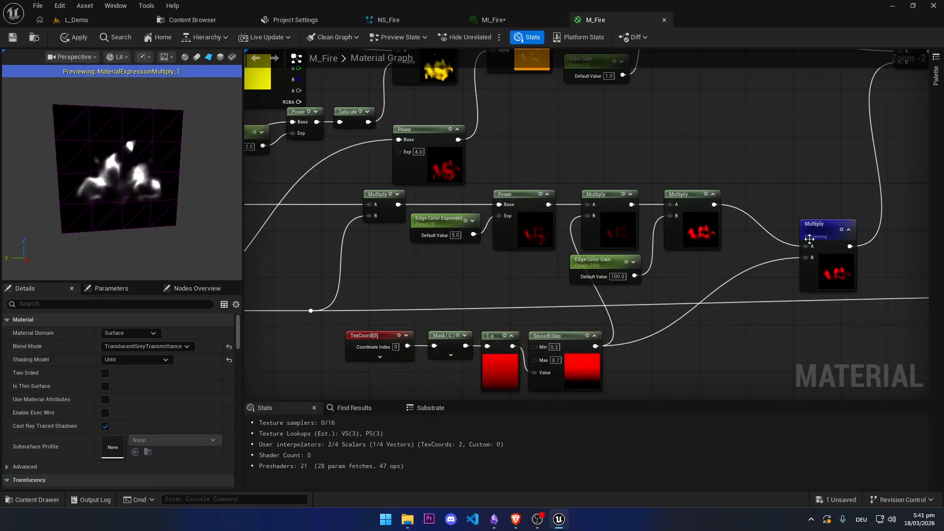
{"action": "key", "text": "space"}
Step: Examine the Color Inner and Color Edge Lerp nodes and preview the Multiply node that applies Color Gain
{"action": "right_click_drag", "start_coordinate": [597, 122], "coordinate": [704, 305]}
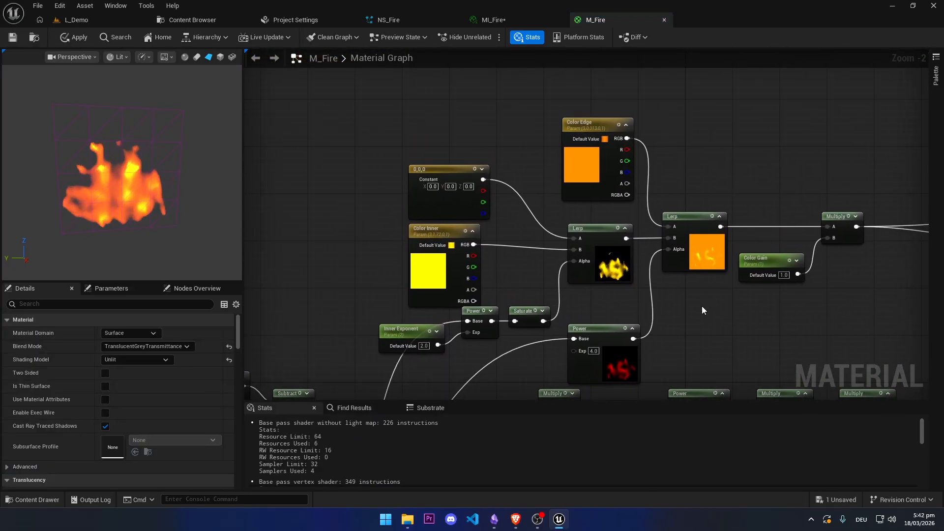
{"action": "right_click_drag", "start_coordinate": [530, 216], "coordinate": [511, 176]}
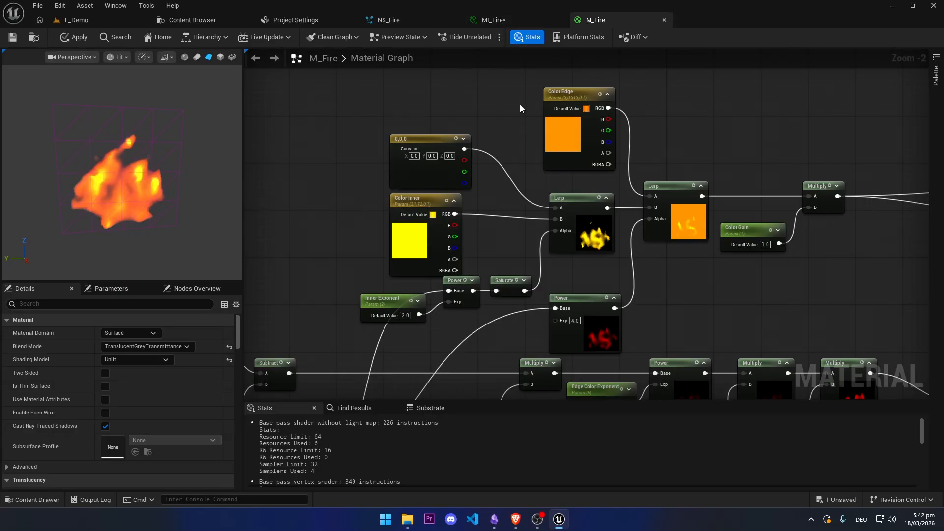
{"action": "right_click_drag", "start_coordinate": [700, 221], "coordinate": [556, 214]}
{"action": "right_click_drag", "start_coordinate": [621, 168], "coordinate": [459, 160]}
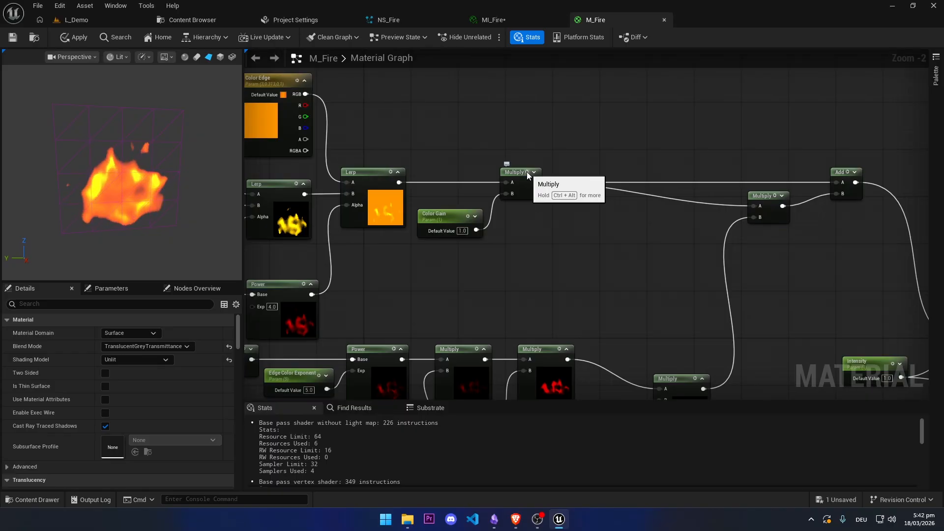
{"action": "key", "text": "space"}
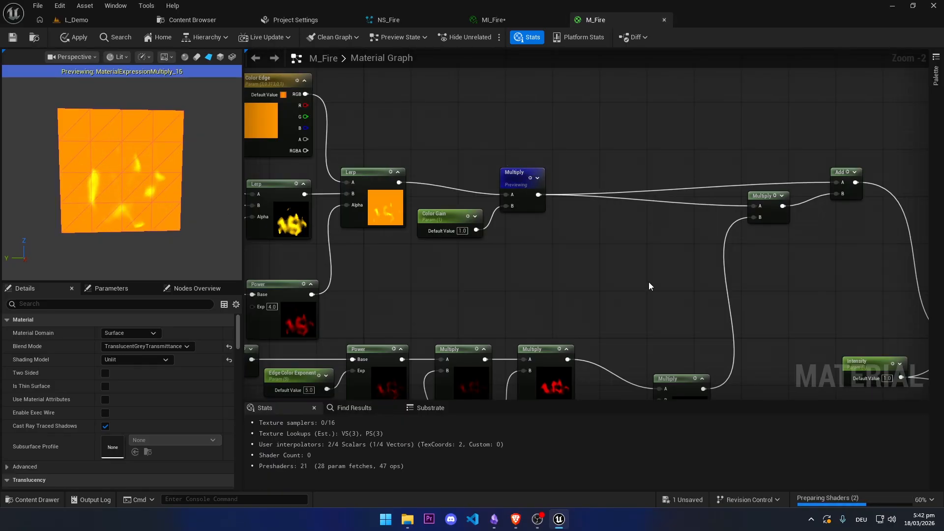
Step: Preview the Multiply that tints the edge glow and the Multiply that applies Intensity before the emissive output
{"action": "right_click_drag", "start_coordinate": [648, 282], "coordinate": [431, 170]}
{"action": "right_click_drag", "start_coordinate": [516, 210], "coordinate": [475, 236]}
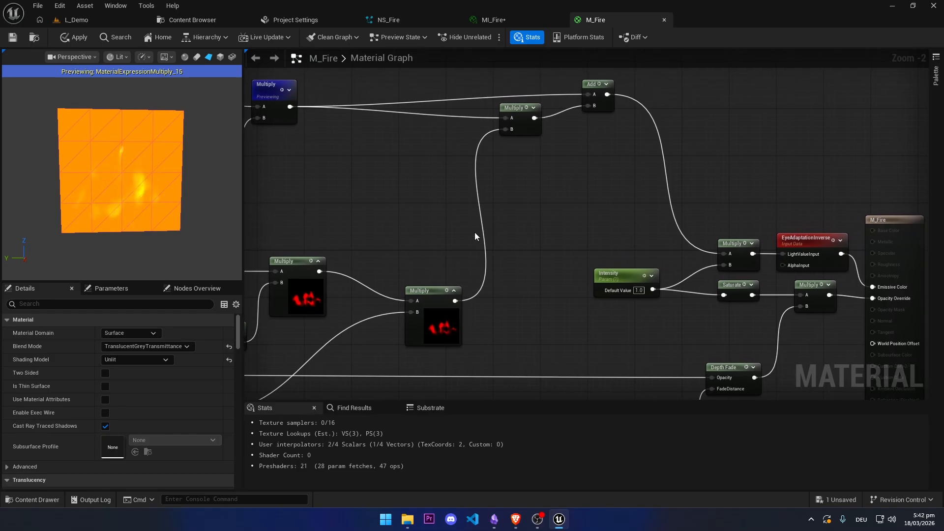
{"action": "key", "text": "space"}
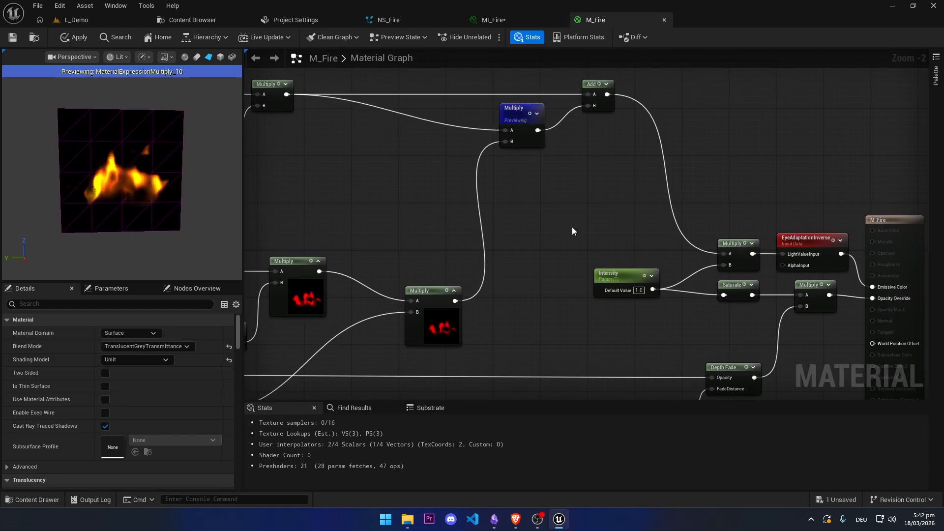
{"action": "right_click_drag", "start_coordinate": [572, 226], "coordinate": [480, 215]}
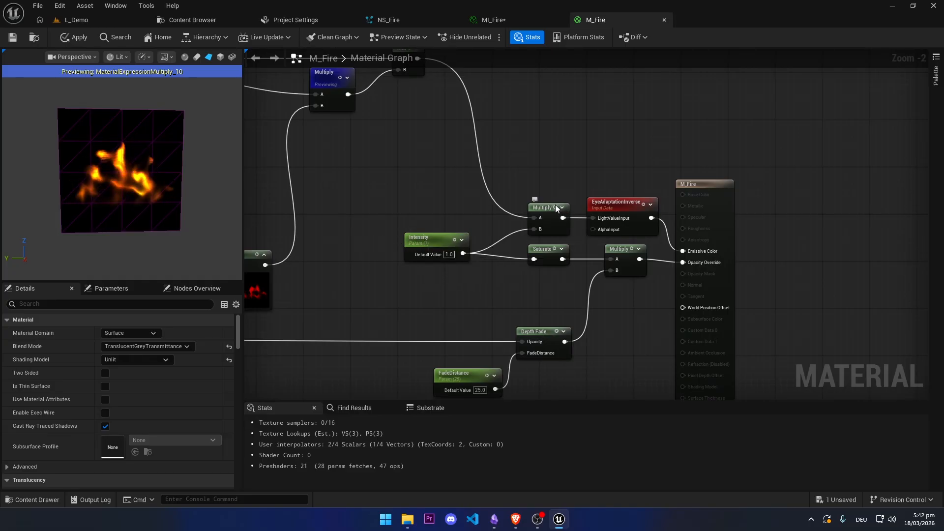
{"action": "key", "text": "space"}
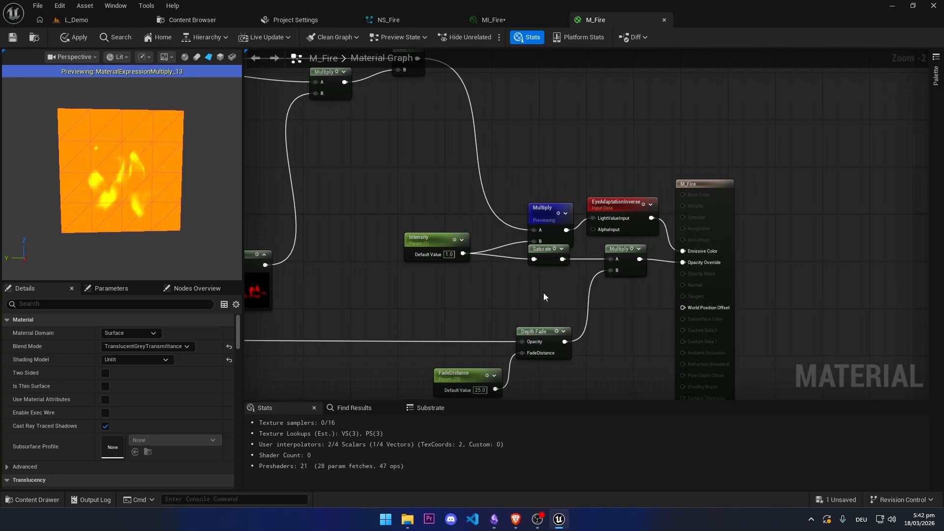
Step: Stop the node preview and review the M_Fire graph from the output back to the fire and distortion UV nodes
{"action": "right_click_drag", "start_coordinate": [543, 293], "coordinate": [725, 246]}
{"action": "scroll", "coordinate": [697, 246], "scroll_direction": "down", "scroll_amount": 1}
{"action": "right_click_drag", "start_coordinate": [646, 254], "coordinate": [754, 244]}
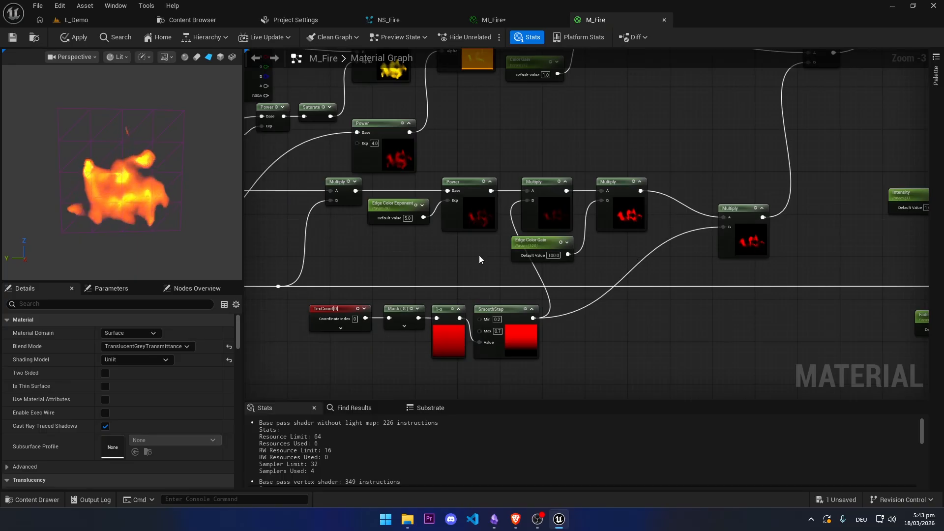
{"action": "right_click_drag", "start_coordinate": [367, 248], "coordinate": [591, 239]}
{"action": "scroll", "coordinate": [583, 238], "scroll_direction": "down", "scroll_amount": 3}
{"action": "right_click_drag", "start_coordinate": [533, 231], "coordinate": [623, 226]}
{"action": "right_click_drag", "start_coordinate": [397, 213], "coordinate": [522, 211]}
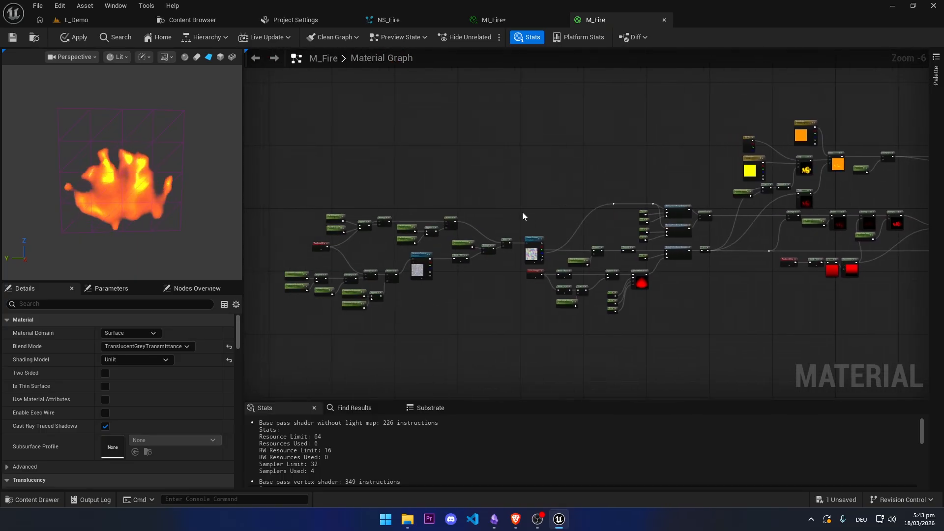
{"action": "scroll", "coordinate": [436, 217], "scroll_direction": "up", "scroll_amount": 3}
{"action": "right_click_drag", "start_coordinate": [437, 218], "coordinate": [751, 106]}
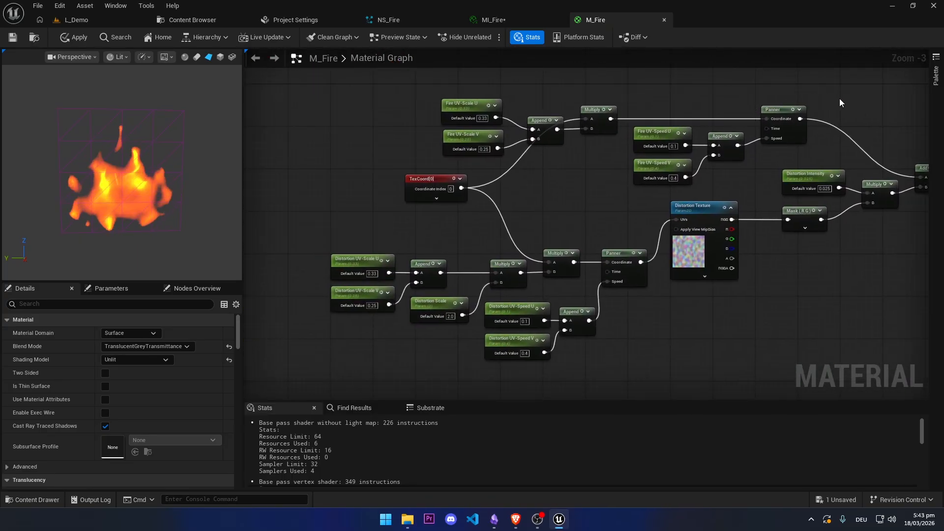
Step: Review the M_Fire graph from the fire noise through the remap and sphere mask nodes to the inner and edge colour nodes
{"action": "right_click_drag", "start_coordinate": [840, 103], "coordinate": [280, 106]}
{"action": "right_click_drag", "start_coordinate": [677, 116], "coordinate": [471, 122]}
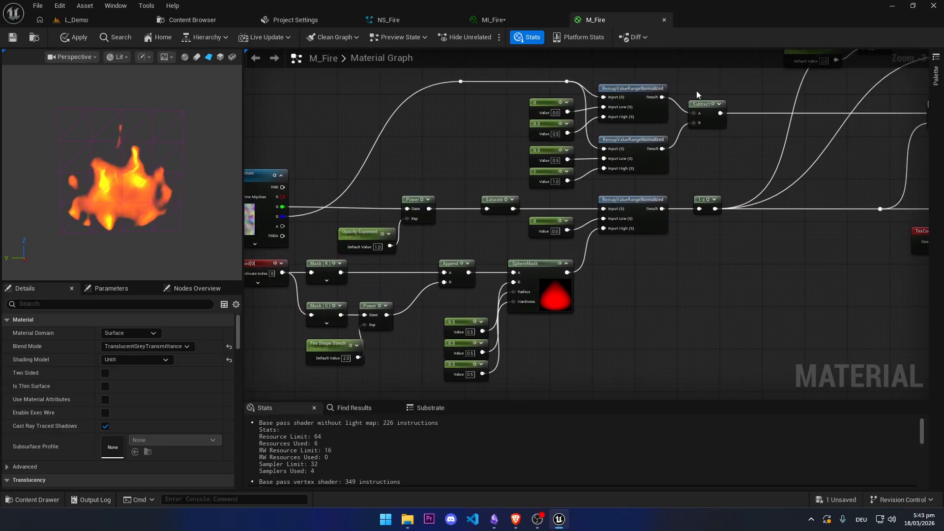
{"action": "right_click_drag", "start_coordinate": [696, 91], "coordinate": [429, 148]}
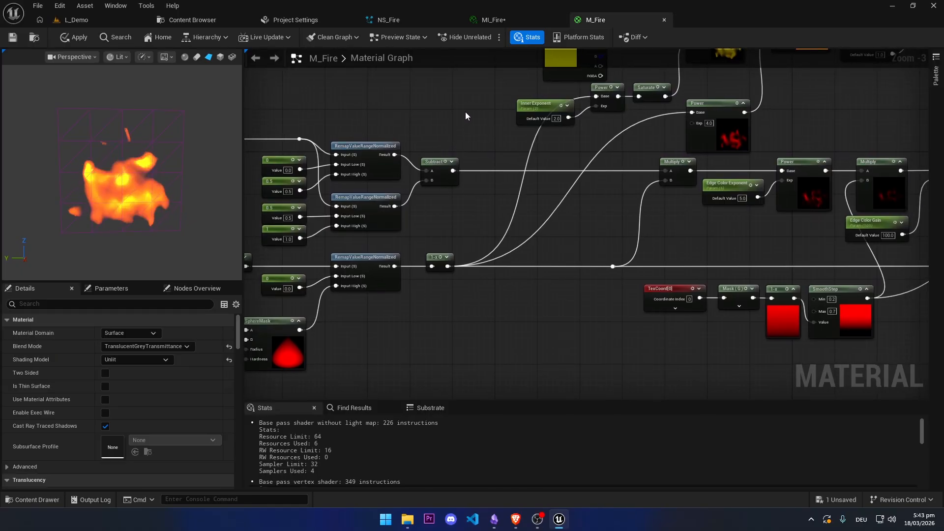
{"action": "right_click_drag", "start_coordinate": [478, 101], "coordinate": [316, 292]}
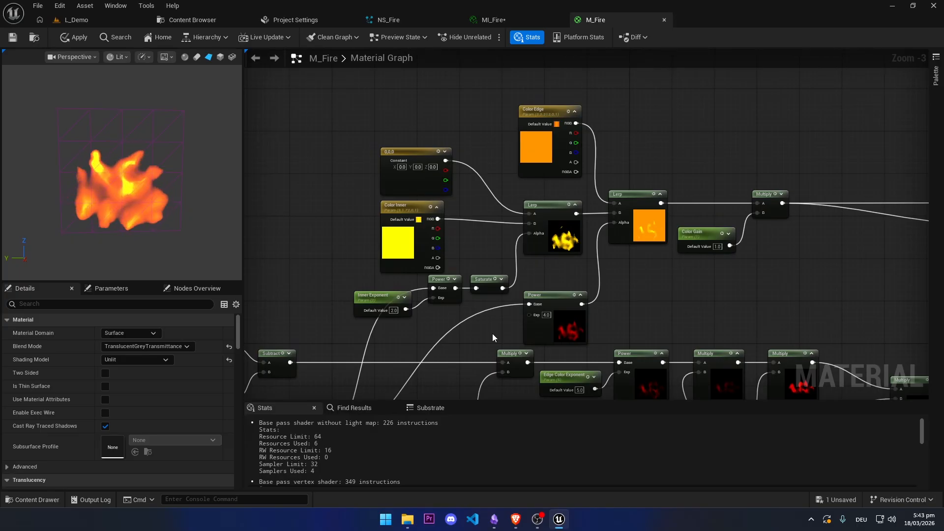
{"action": "right_click_drag", "start_coordinate": [492, 334], "coordinate": [433, 180]}
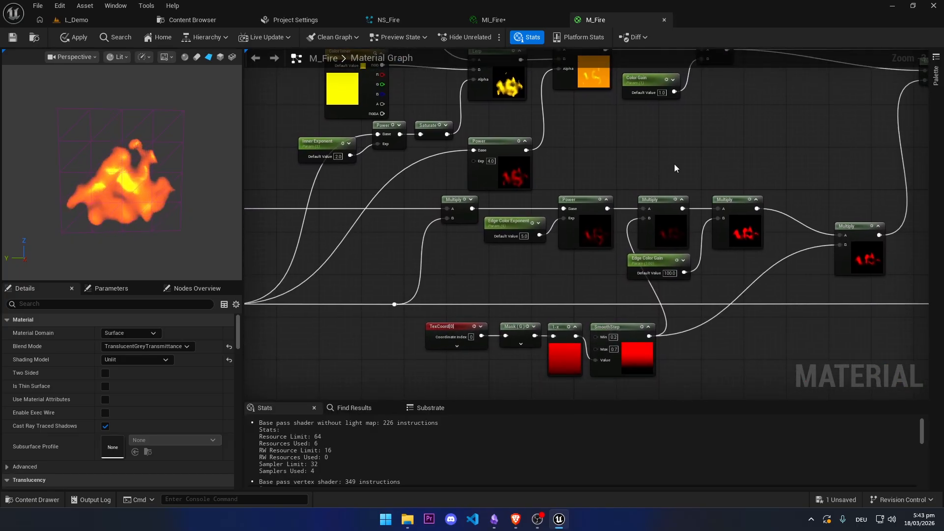
{"action": "right_click_drag", "start_coordinate": [759, 148], "coordinate": [654, 172]}
{"action": "scroll", "coordinate": [358, 160], "scroll_direction": "down", "scroll_amount": 1}
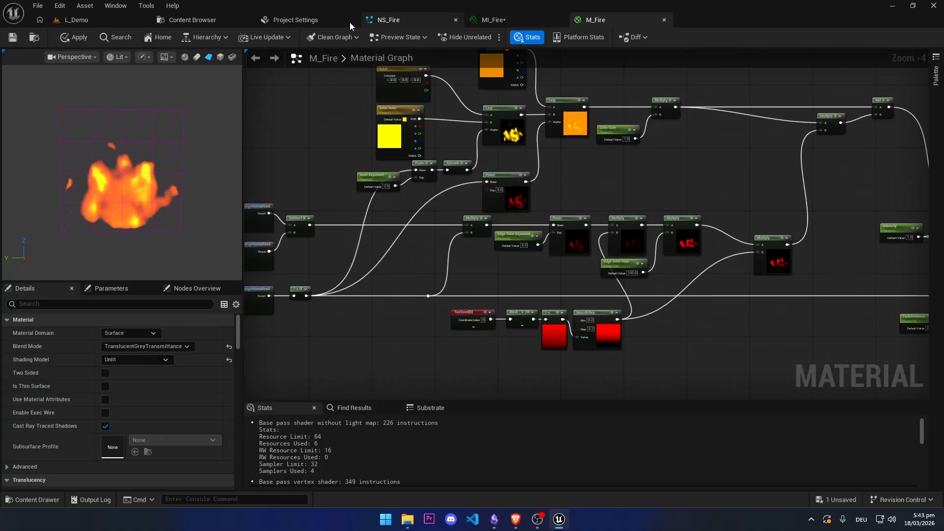
Step: Switch to the NS_Fire system, try the Epic Headquarters preview scene and set the preview scene to Grey Ambient
{"action": "left_click", "coordinate": [392, 24]}
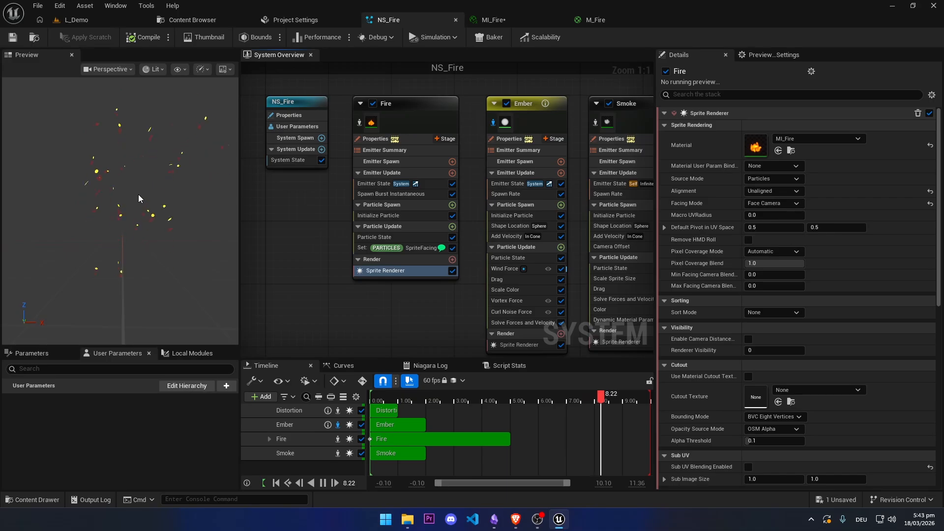
{"action": "scroll", "coordinate": [138, 193], "scroll_direction": "down", "scroll_amount": 4}
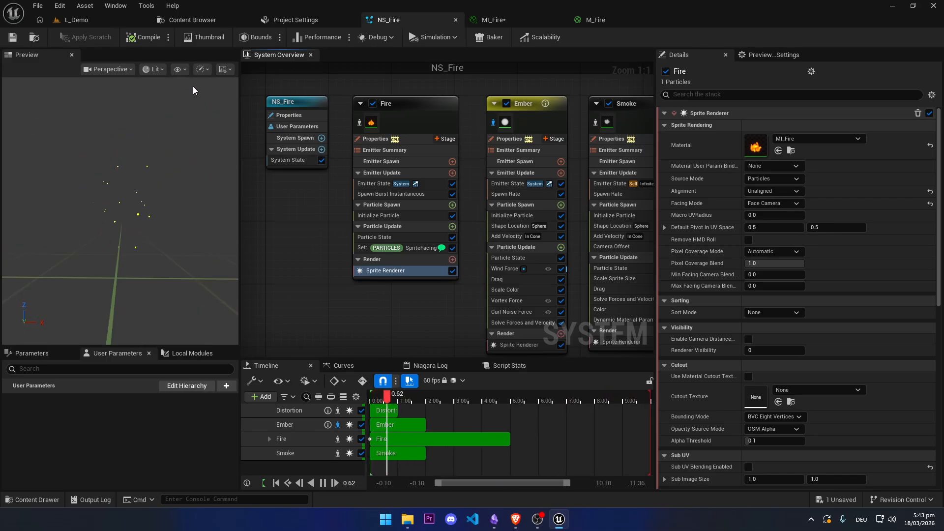
{"action": "left_click", "coordinate": [222, 72]}
{"action": "left_click", "coordinate": [249, 128]}
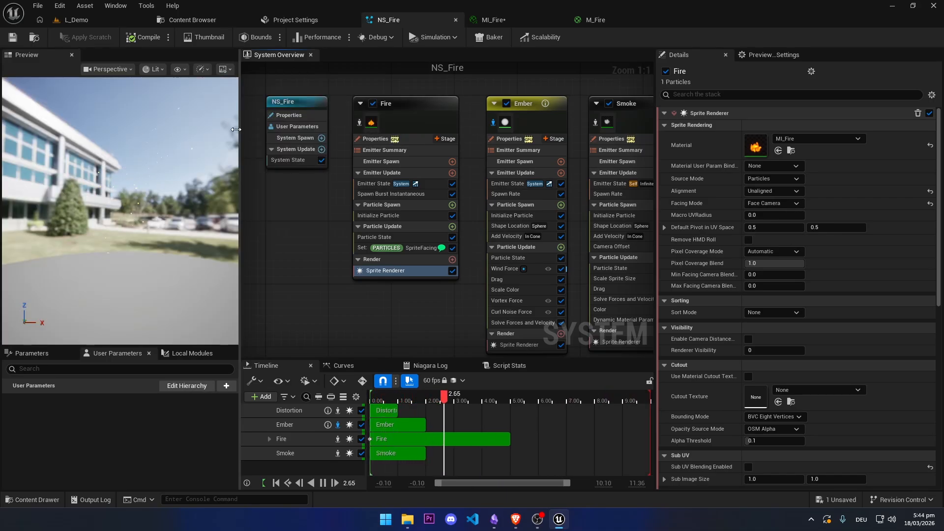
{"action": "left_click", "coordinate": [225, 69]}
{"action": "left_click", "coordinate": [243, 153]}
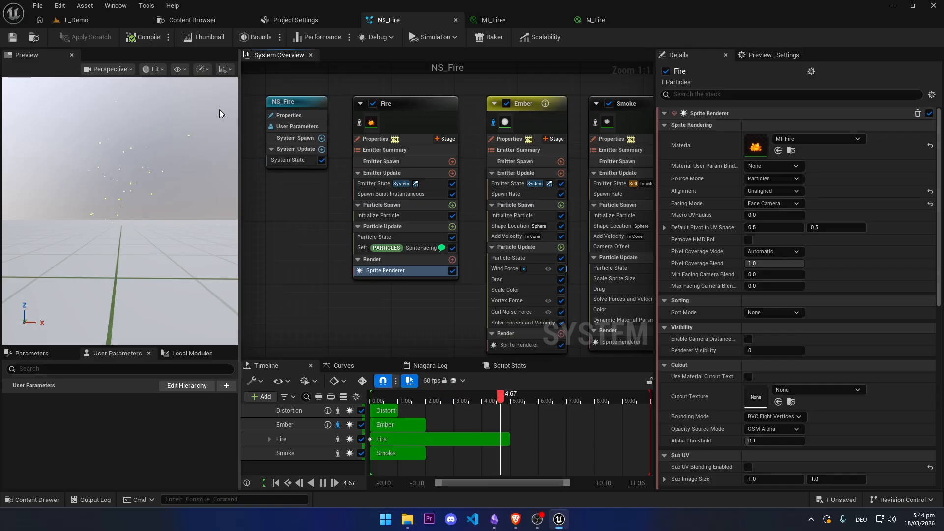
{"action": "left_click_drag", "start_coordinate": [189, 126], "coordinate": [190, 142]}
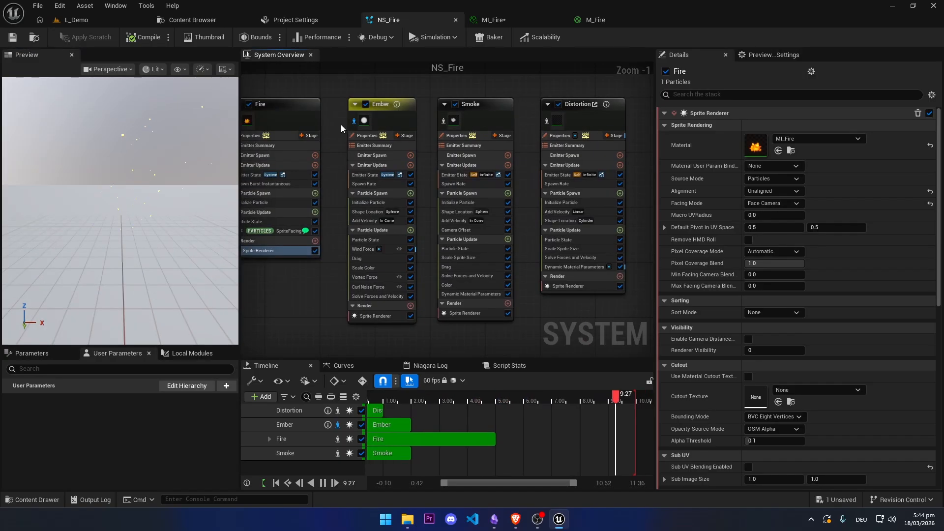
Step: Examine the Ember emitter's Emitter State and Spawn Rate modules
{"action": "scroll", "coordinate": [341, 125], "scroll_direction": "up", "scroll_amount": 1}
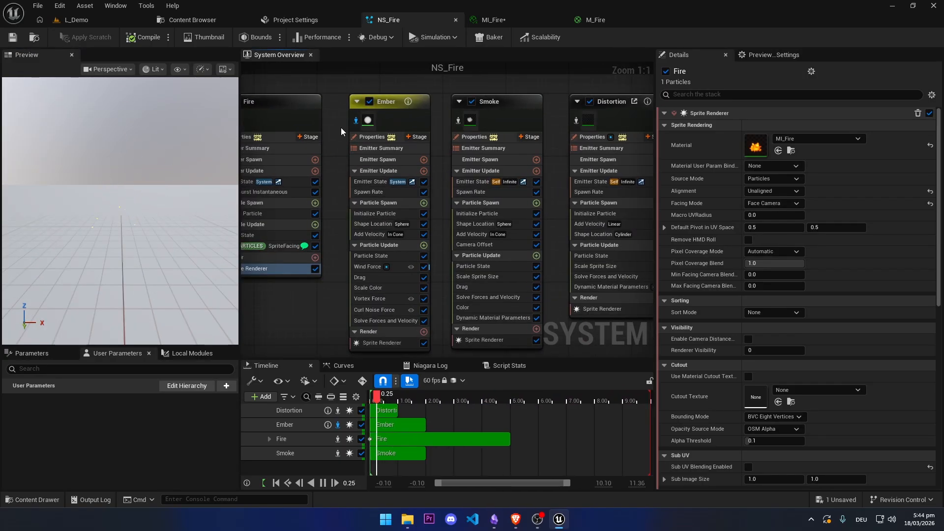
{"action": "right_click_drag", "start_coordinate": [341, 128], "coordinate": [347, 119]}
{"action": "left_click", "coordinate": [385, 173]}
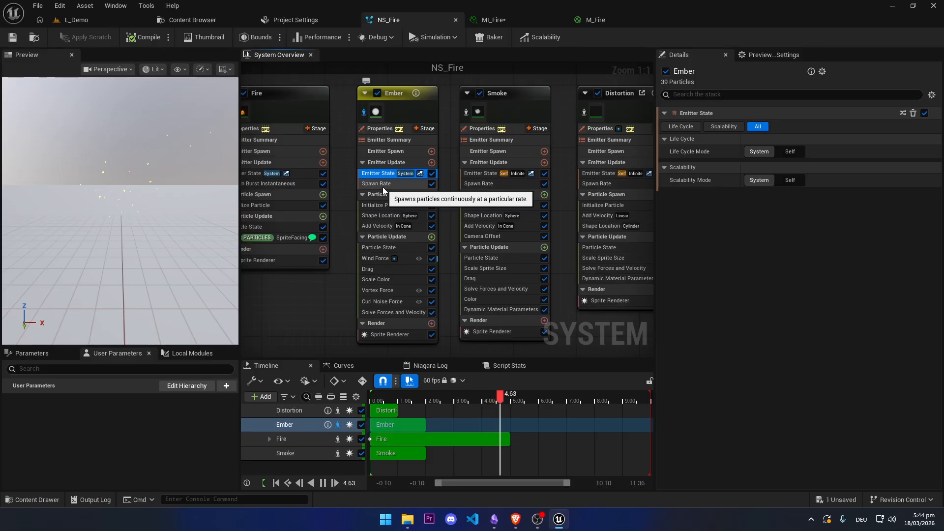
{"action": "left_click", "coordinate": [384, 186]}
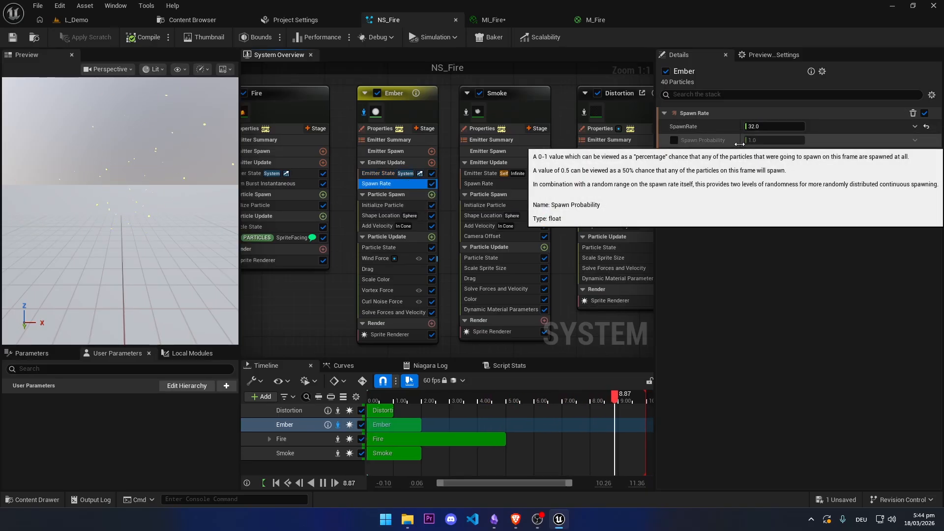
Step: Examine Ember's Initialize Particle settings, inspect its particle colour without changing it, and view the Sprite Renderer
{"action": "left_click", "coordinate": [376, 205]}
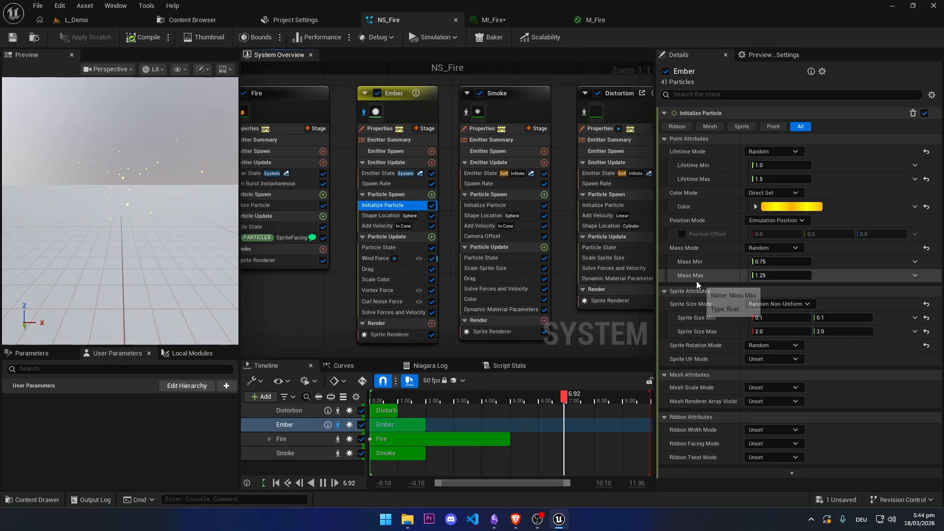
{"action": "left_click", "coordinate": [787, 207]}
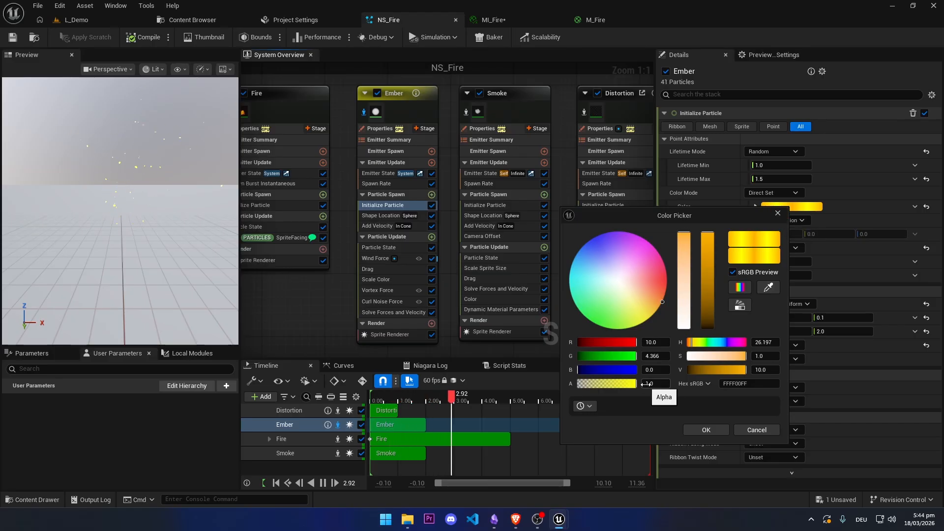
{"action": "left_click", "coordinate": [756, 430]}
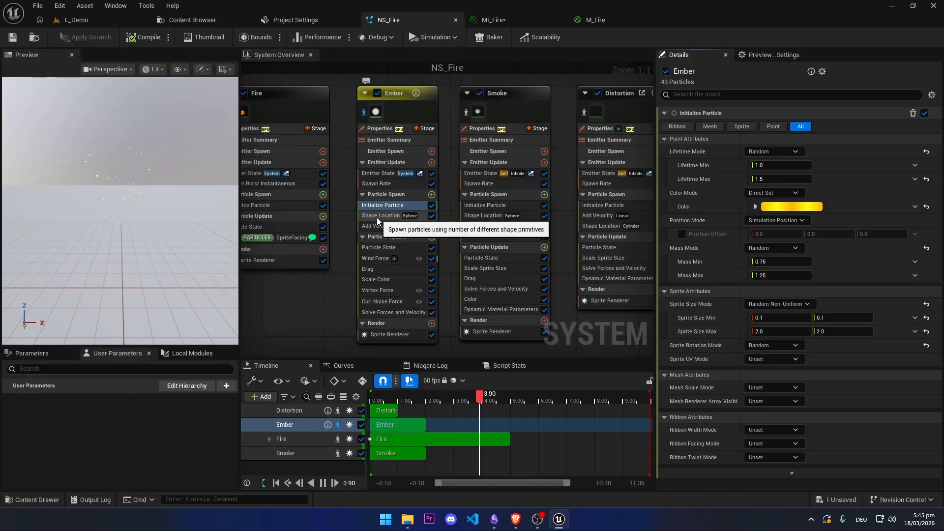
{"action": "left_click", "coordinate": [384, 337]}
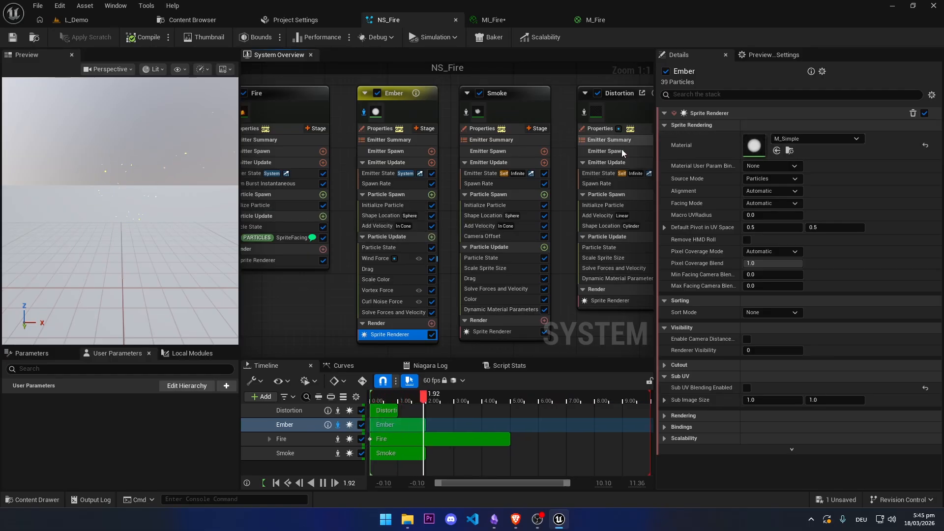
Step: Examine Ember's Shape Location, Add Velocity and Particle State modules
{"action": "left_click", "coordinate": [383, 217]}
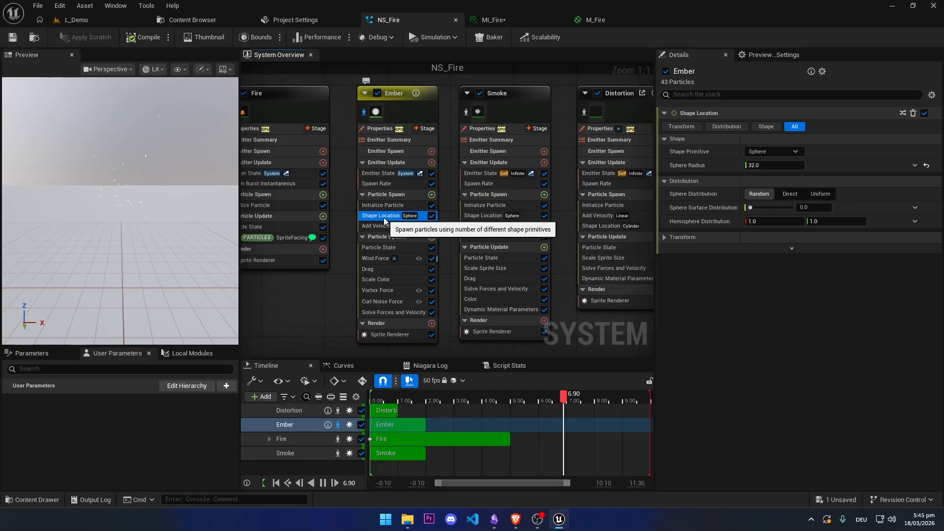
{"action": "left_click", "coordinate": [384, 227]}
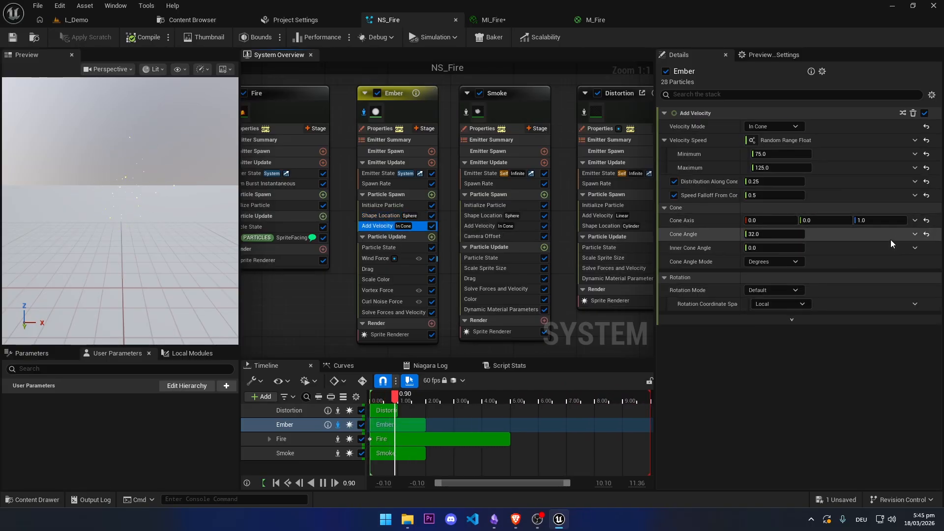
{"action": "left_click", "coordinate": [378, 248]}
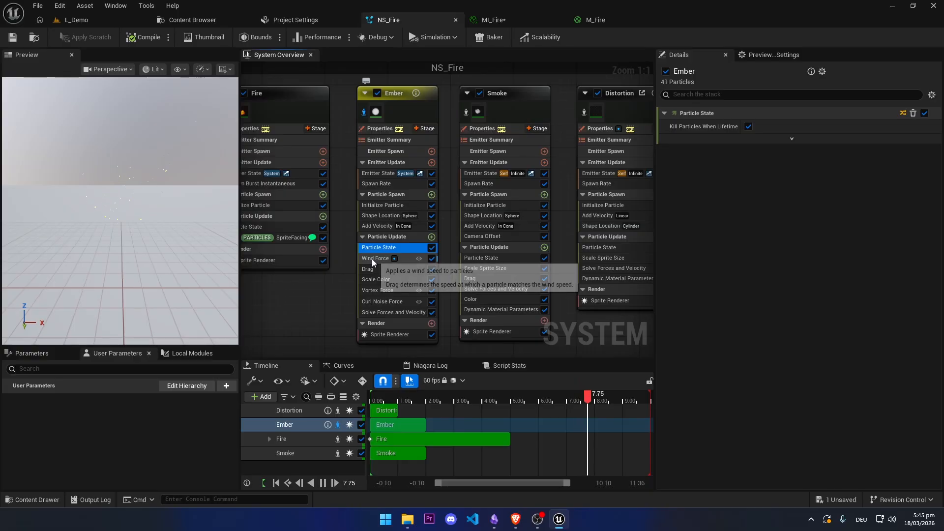
Step: Examine Ember's Wind Force, Drag and Scale Color modules, including the wind turbulence settings and the alpha curve
{"action": "left_click", "coordinate": [372, 258]}
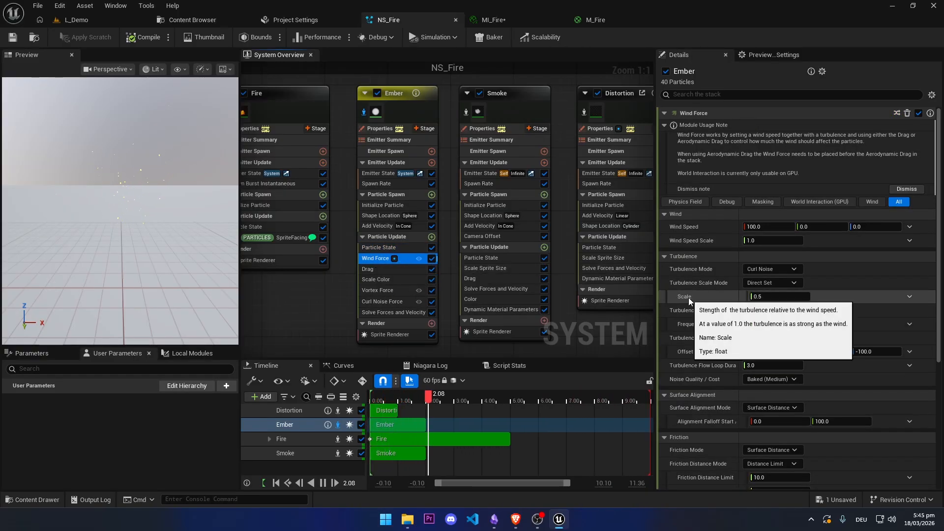
{"action": "scroll", "coordinate": [689, 297], "scroll_direction": "down", "scroll_amount": 5}
{"action": "scroll", "coordinate": [681, 120], "scroll_direction": "up", "scroll_amount": 5}
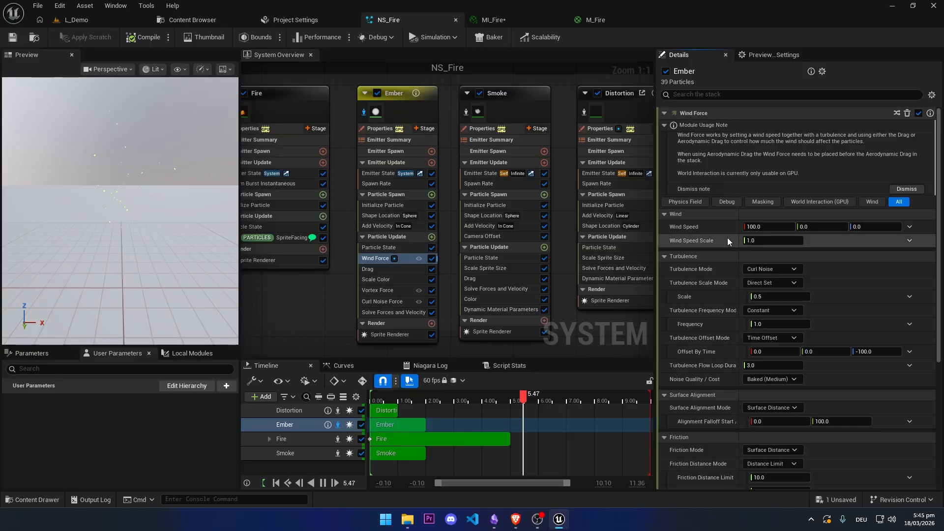
{"action": "left_click", "coordinate": [369, 269]}
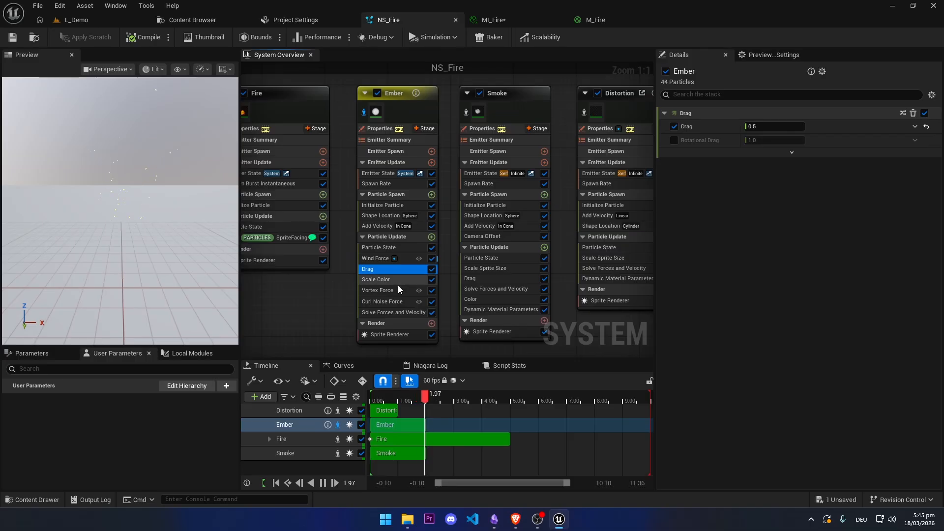
{"action": "left_click", "coordinate": [386, 279]}
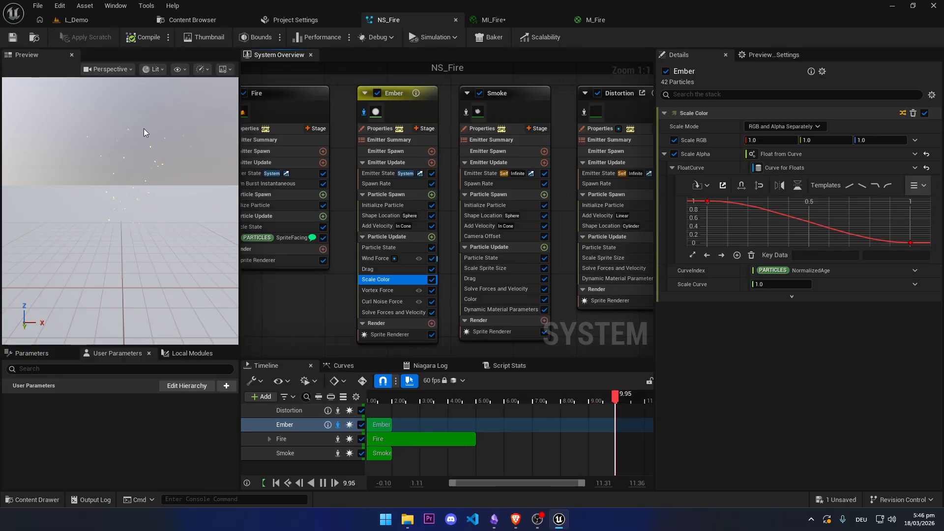
Step: Examine Ember's Vortex Force settings and view the particles in the Grey Wireframe preview scene
{"action": "left_click", "coordinate": [385, 290]}
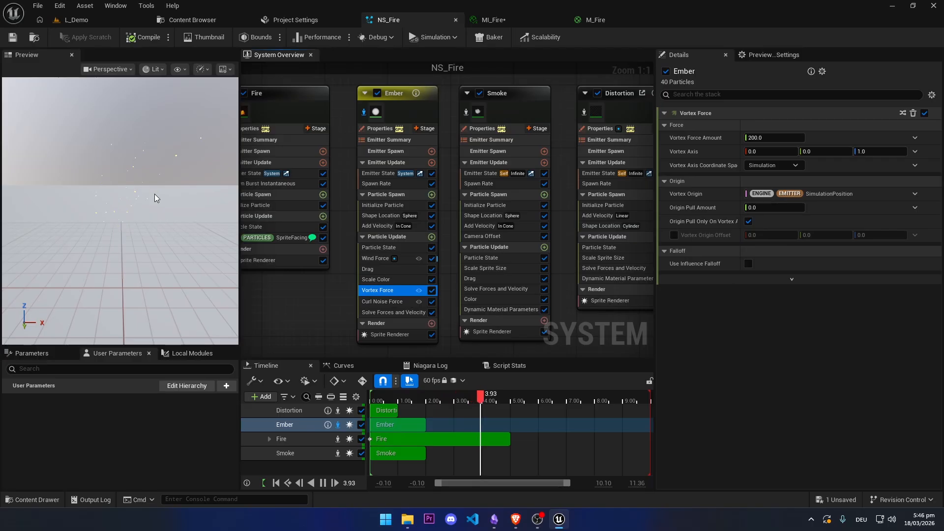
{"action": "left_click", "coordinate": [224, 69]}
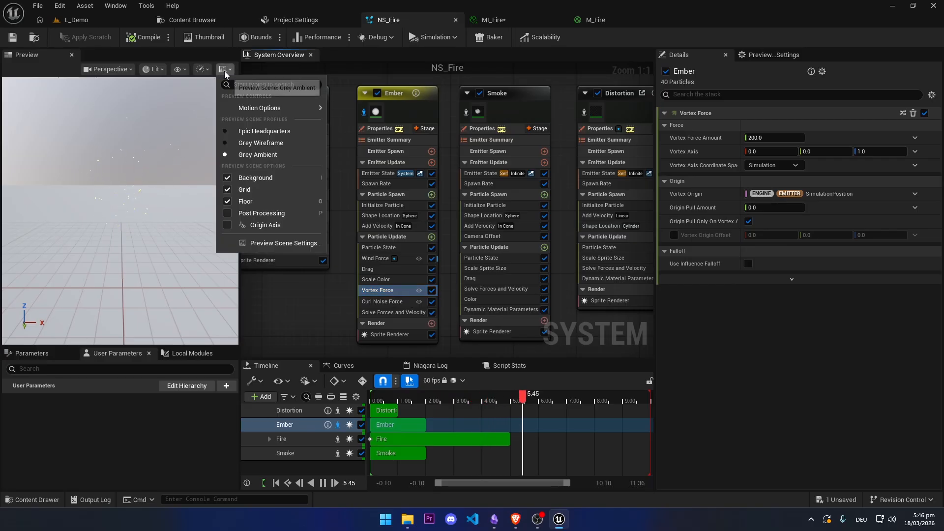
{"action": "left_click", "coordinate": [258, 143]}
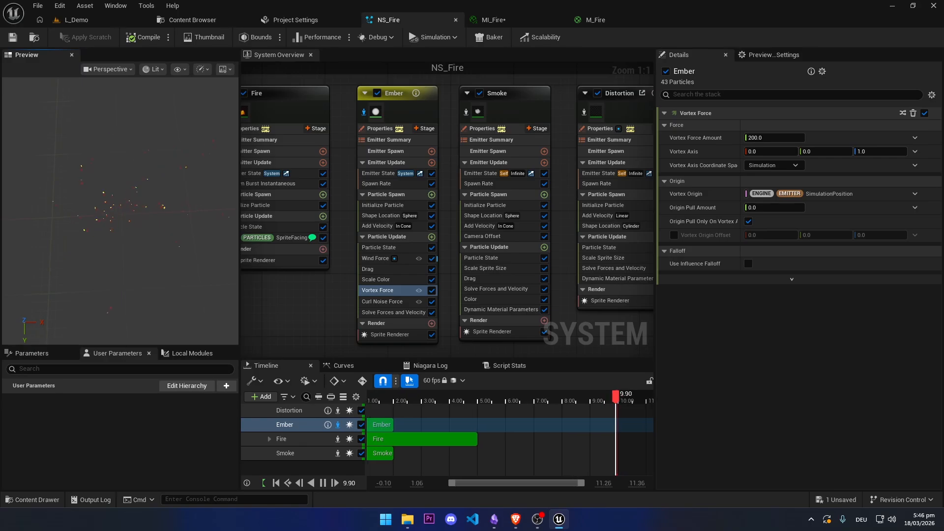
Step: Examine Ember's Curl Noise Force, compare the particles with it disabled and re-enabled, and view Solve Forces and Velocity
{"action": "left_click", "coordinate": [383, 301]}
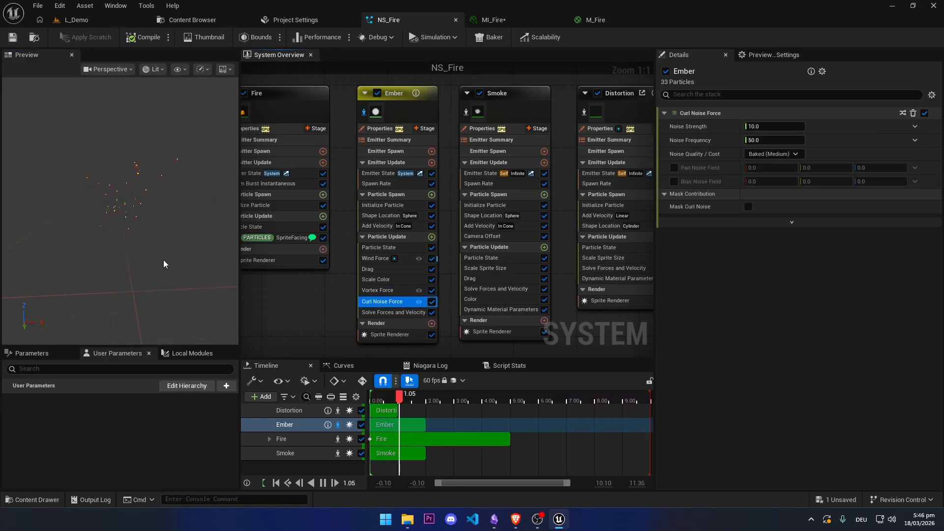
{"action": "left_click", "coordinate": [432, 302]}
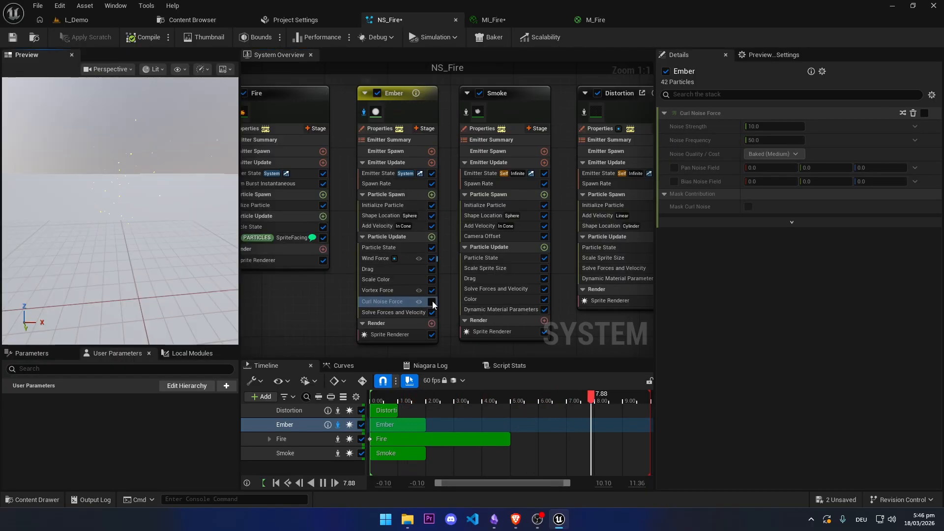
{"action": "left_click", "coordinate": [432, 301]}
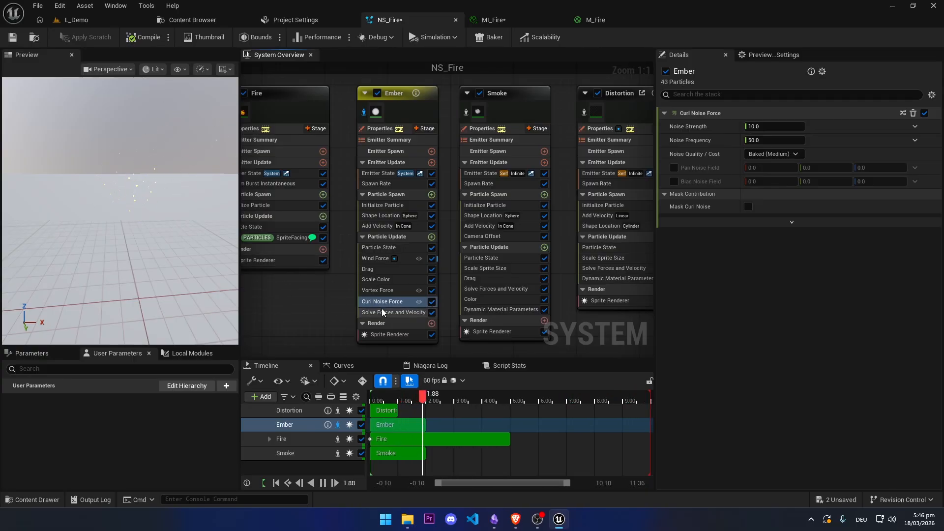
{"action": "left_click", "coordinate": [399, 312]}
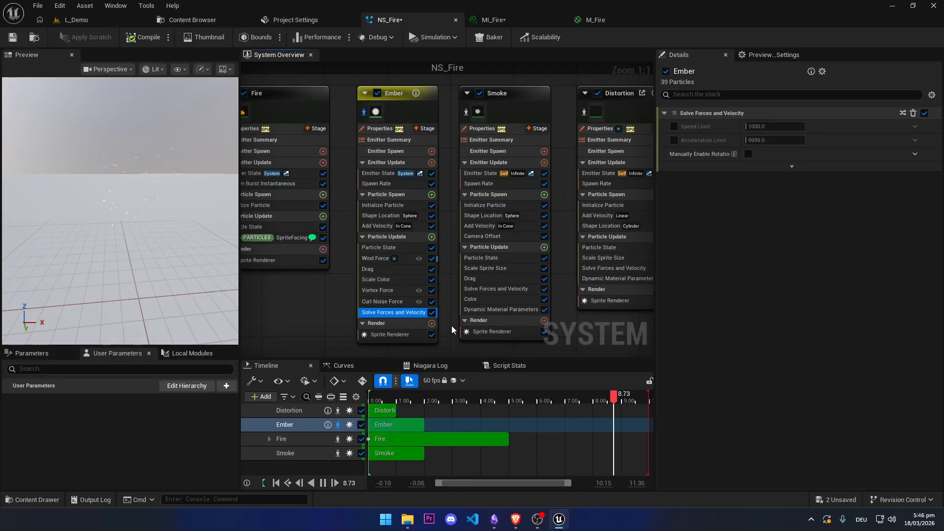
Step: Open the M_Simple material from Ember's Sprite Renderer and examine its particle colour, EyeAdaptationInverse and opacity nodes
{"action": "left_click", "coordinate": [392, 336]}
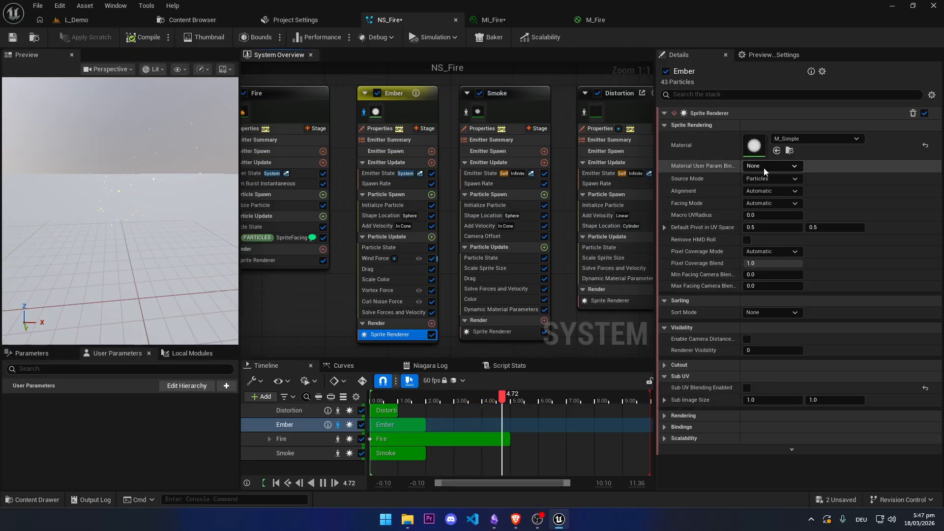
{"action": "double_click", "coordinate": [747, 146]}
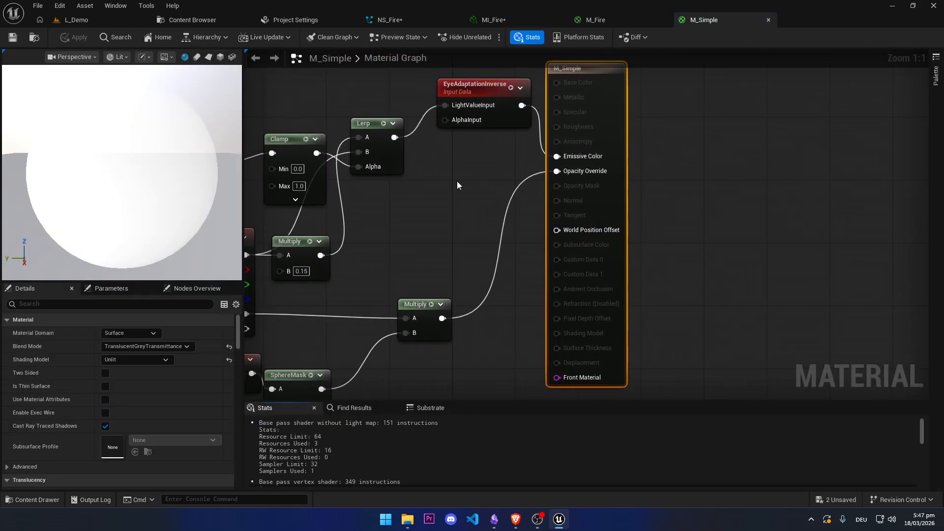
{"action": "right_click_drag", "start_coordinate": [444, 209], "coordinate": [551, 247]}
{"action": "left_click_drag", "start_coordinate": [596, 220], "coordinate": [567, 106]}
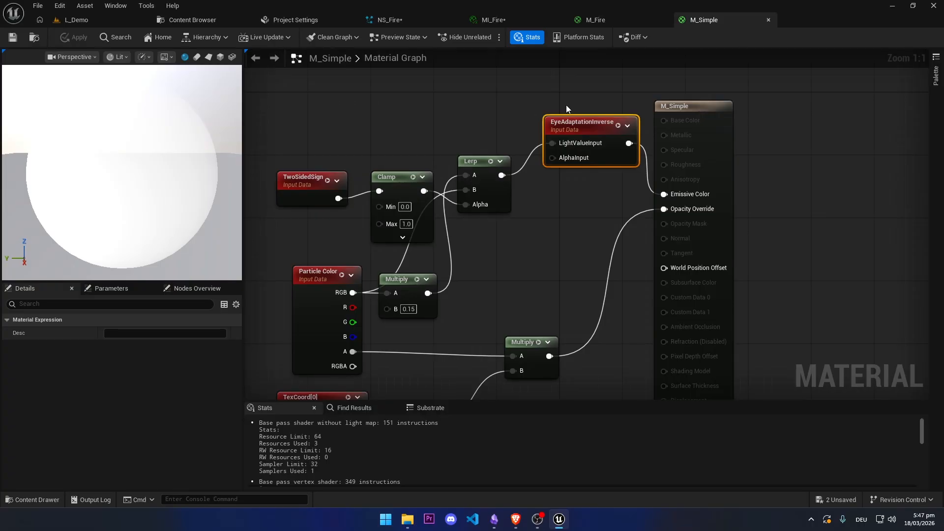
{"action": "scroll", "coordinate": [527, 196], "scroll_direction": "down", "scroll_amount": 2}
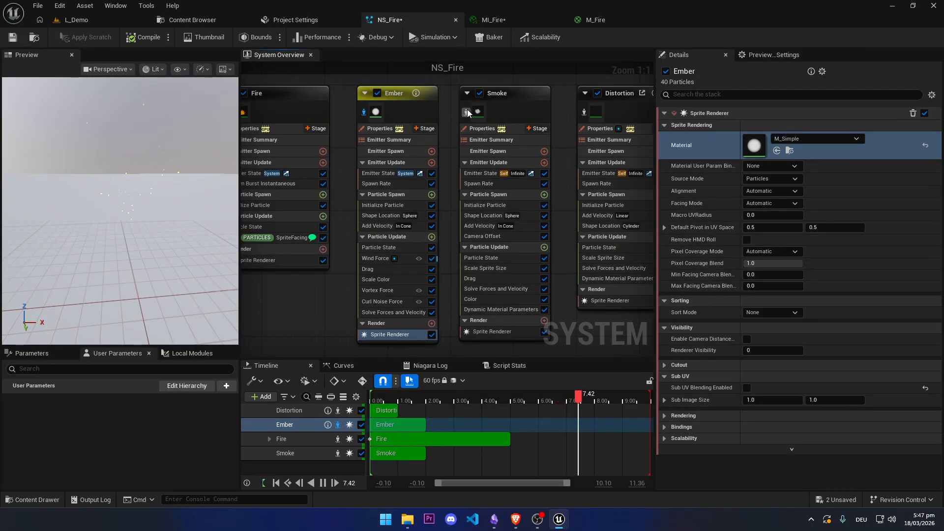
Step: Isolate the Smoke emitter in the preview and examine its Emitter State, Spawn Rate and Initialize Particle settings
{"action": "left_click", "coordinate": [467, 110]}
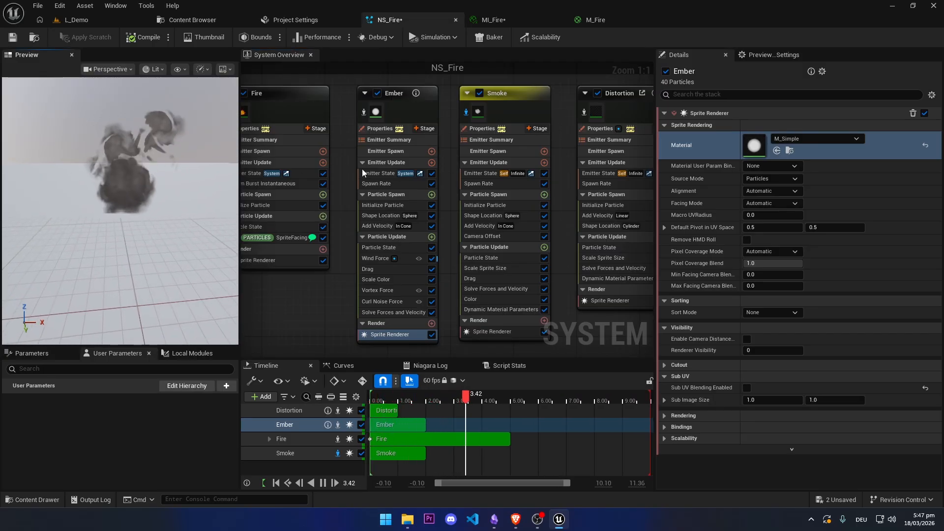
{"action": "right_click_drag", "start_coordinate": [441, 164], "coordinate": [410, 154]}
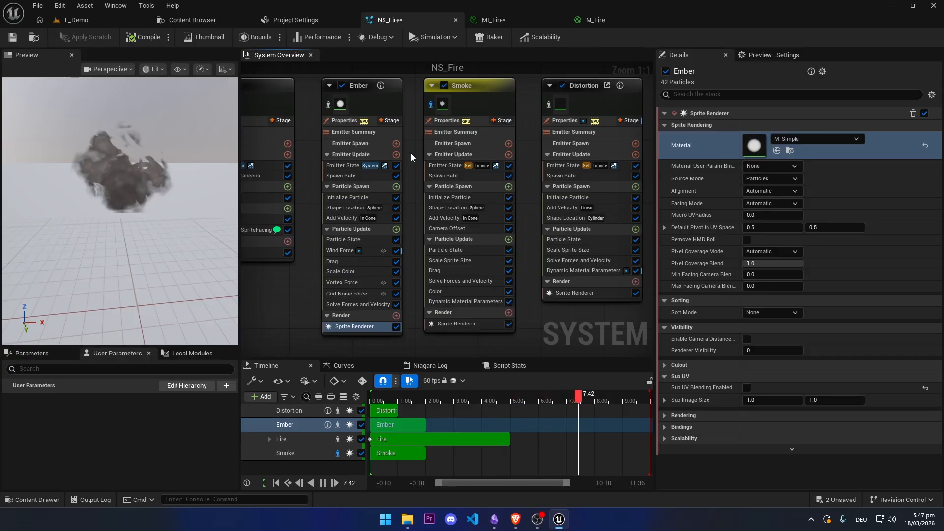
{"action": "left_click", "coordinate": [446, 168]}
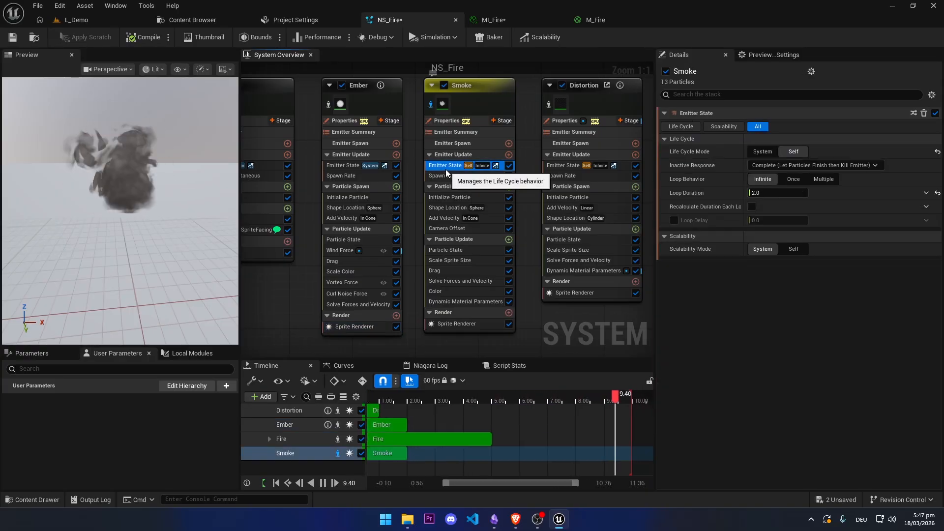
{"action": "mouse_move", "coordinate": [706, 198]}
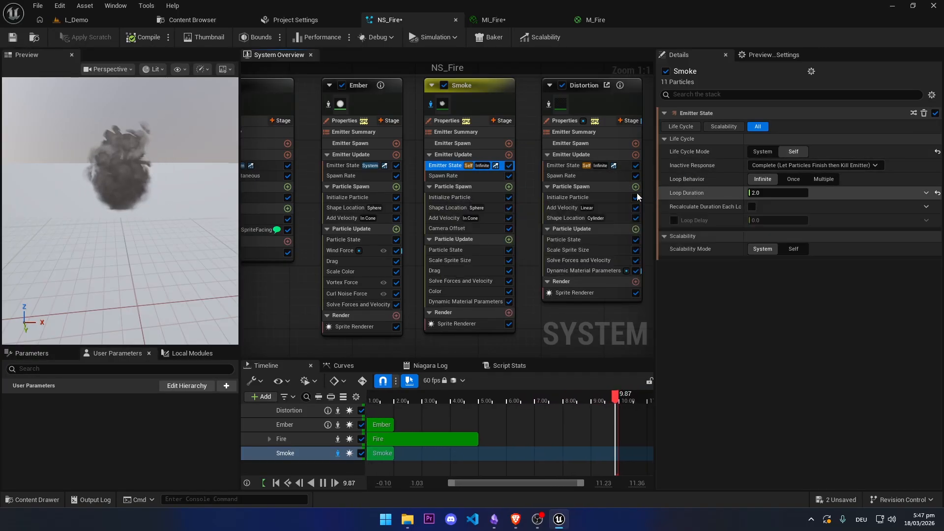
{"action": "left_click", "coordinate": [455, 177]}
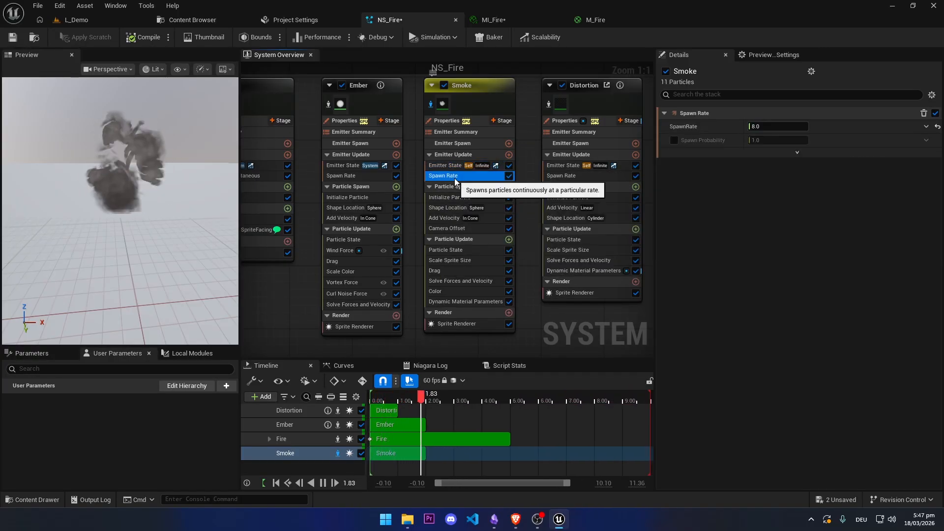
{"action": "left_click", "coordinate": [451, 196]}
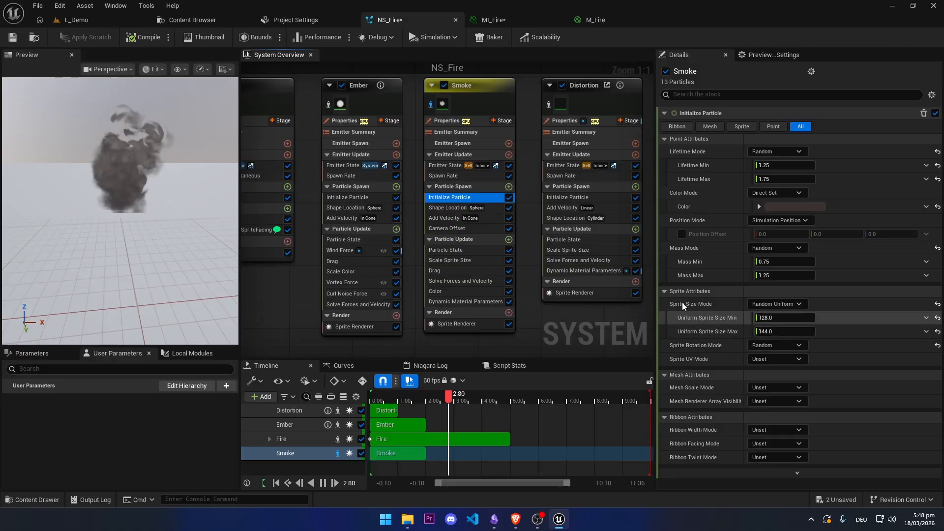
Step: Examine Smoke's Shape Location, Add Velocity and Camera Offset modules
{"action": "left_click", "coordinate": [444, 208]}
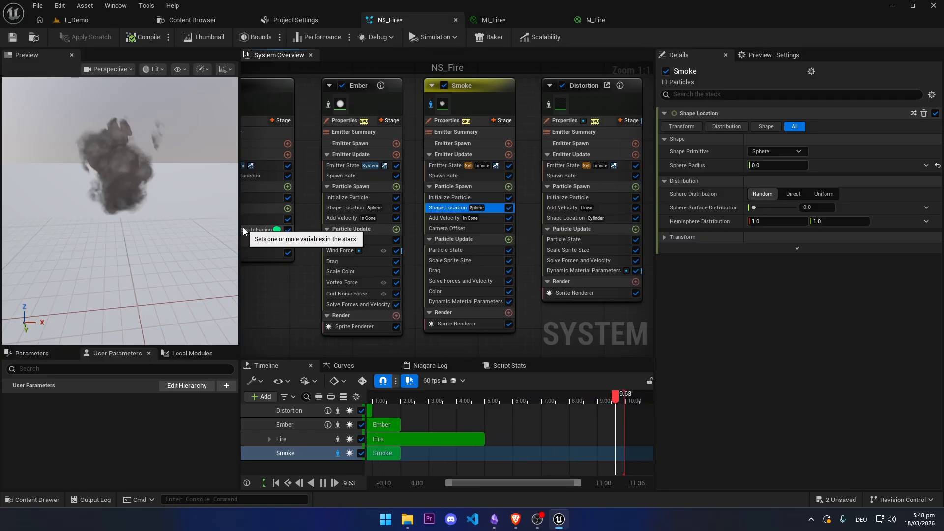
{"action": "left_click", "coordinate": [443, 219]}
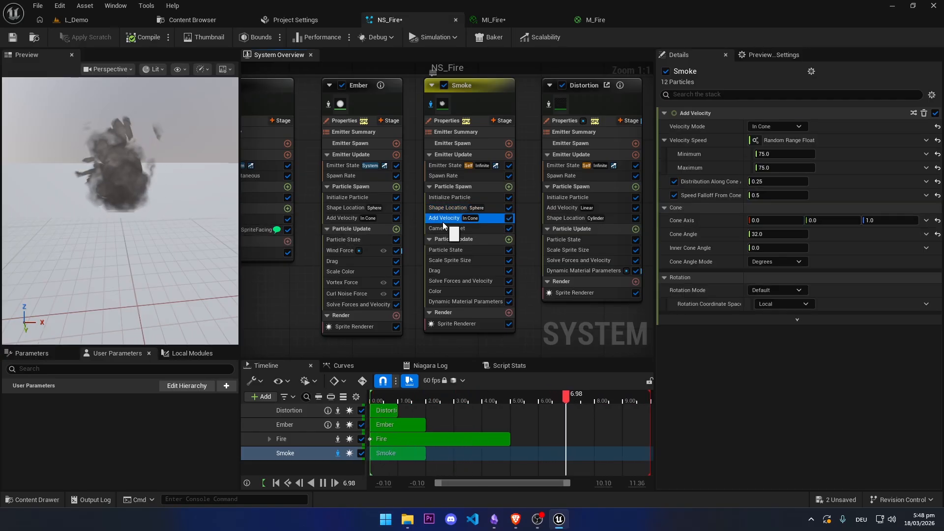
{"action": "left_click", "coordinate": [441, 229]}
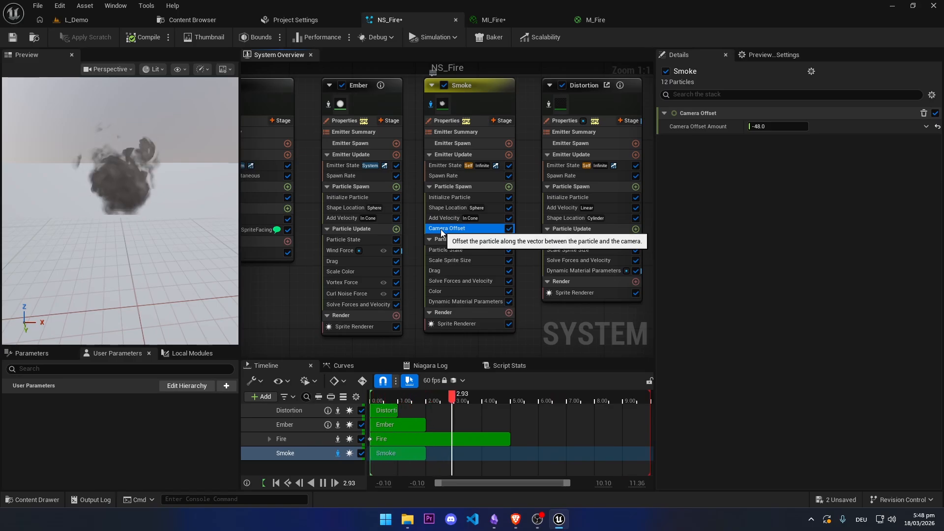
Step: View the isolated smoke in L_Demo, turn off emitter isolation in NS_Fire, and compare it with the full fire effect in the level
{"action": "left_click", "coordinate": [99, 21]}
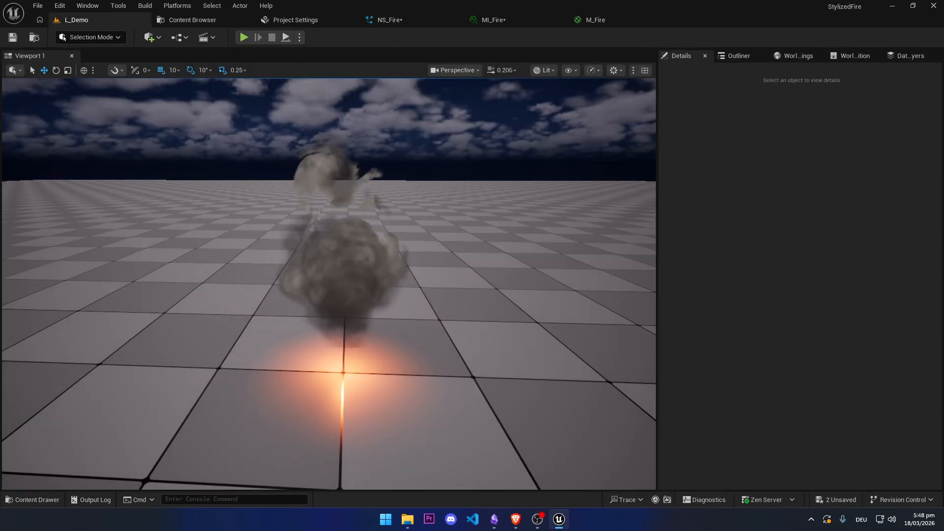
{"action": "left_click", "coordinate": [390, 20]}
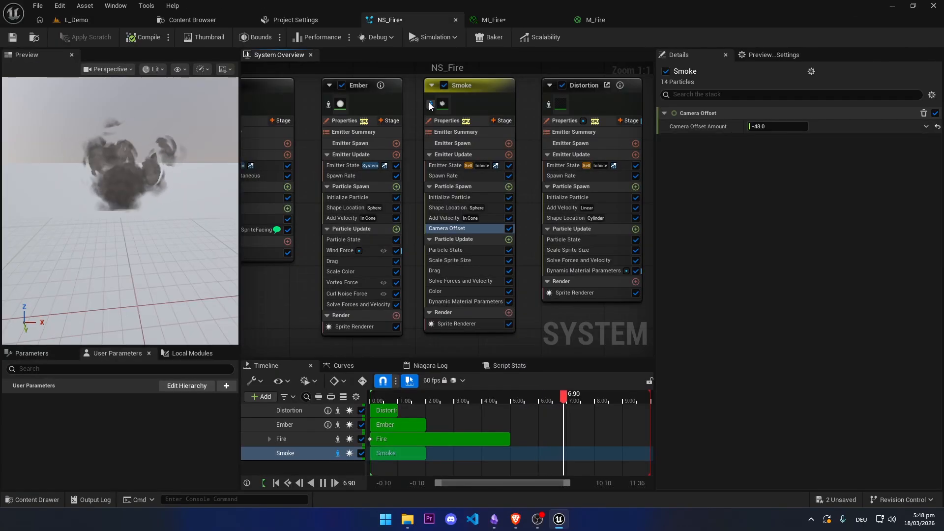
{"action": "left_click", "coordinate": [87, 22]}
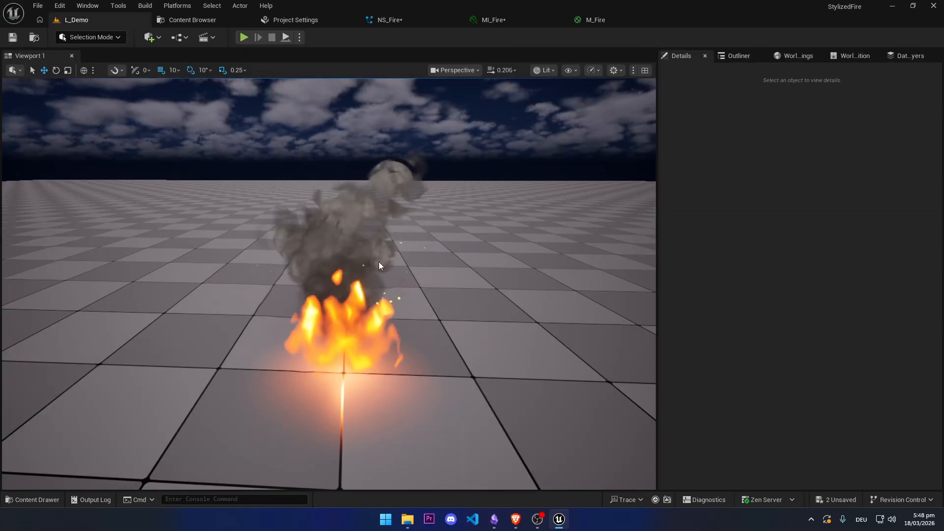
{"action": "left_click", "coordinate": [502, 25]}
{"action": "left_click", "coordinate": [433, 21]}
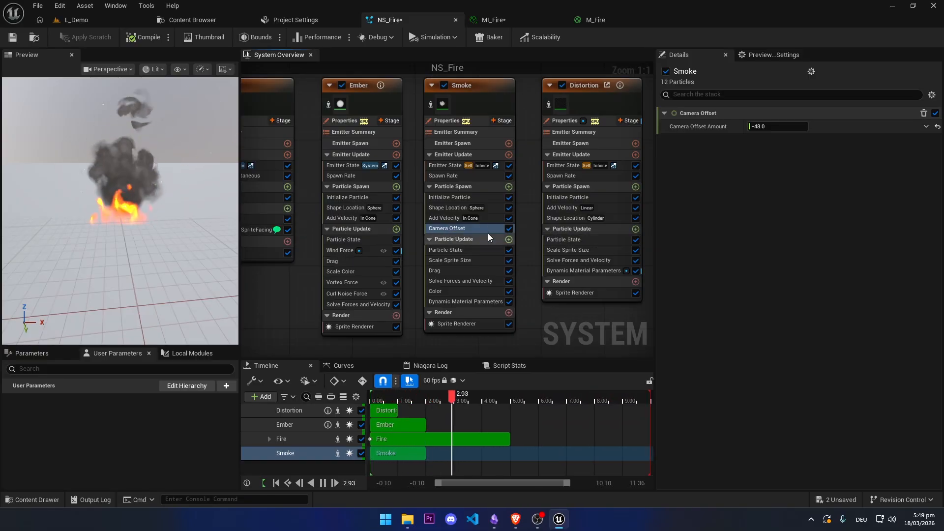
Step: Examine Smoke's Particle State and the first and last keys of its Scale Sprite Size curve
{"action": "left_click", "coordinate": [457, 250]}
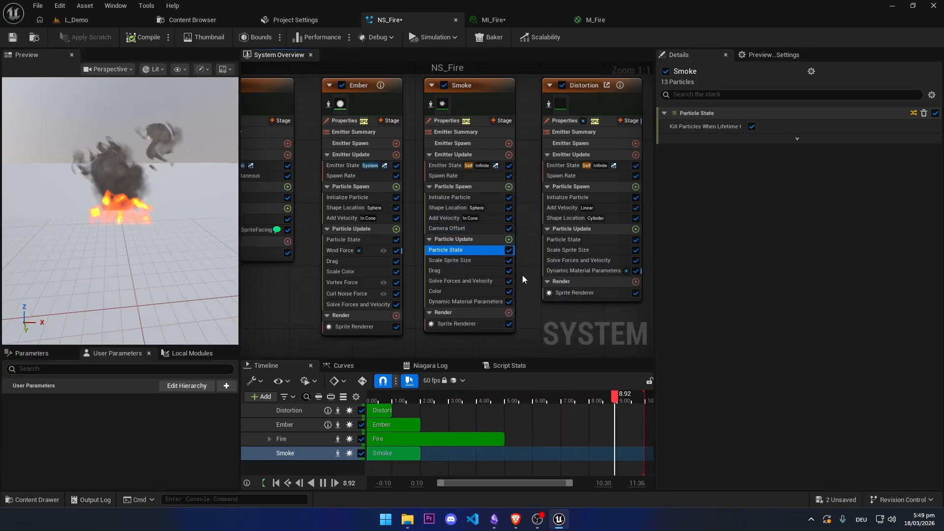
{"action": "right_click_drag", "start_coordinate": [522, 276], "coordinate": [440, 275]}
{"action": "left_click", "coordinate": [374, 259]}
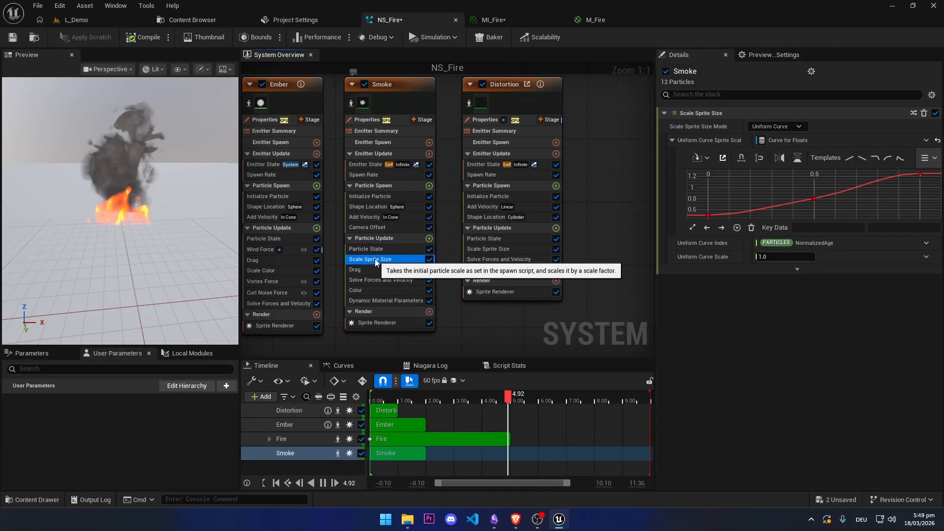
{"action": "left_click", "coordinate": [709, 215]}
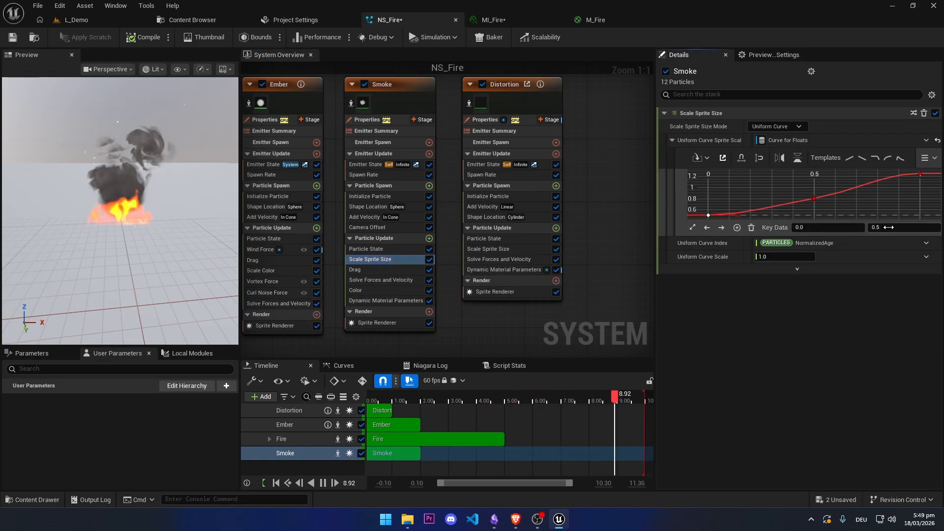
{"action": "mouse_move", "coordinate": [920, 175]}
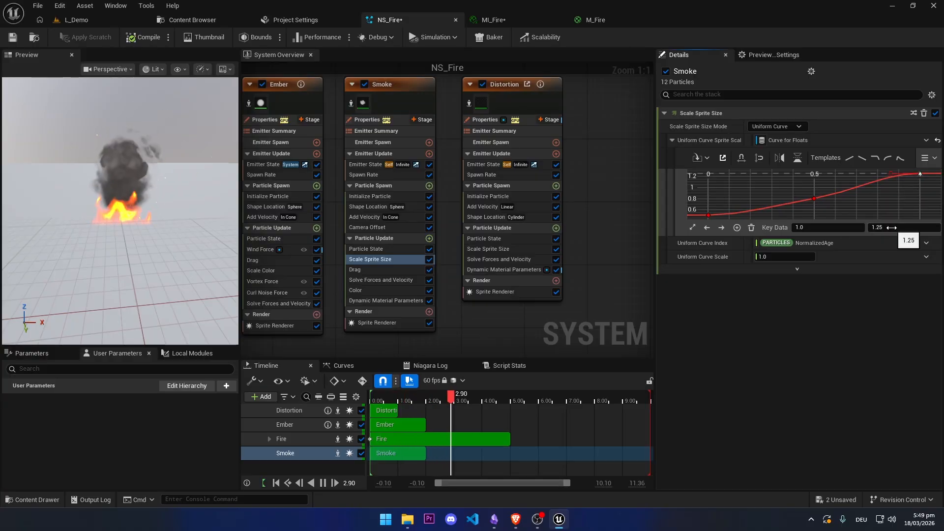
Step: Examine Smoke's Drag, Solve Forces and Velocity, Color gradient, and the Dissolve curve in Dynamic Material Parameters
{"action": "left_click", "coordinate": [373, 270]}
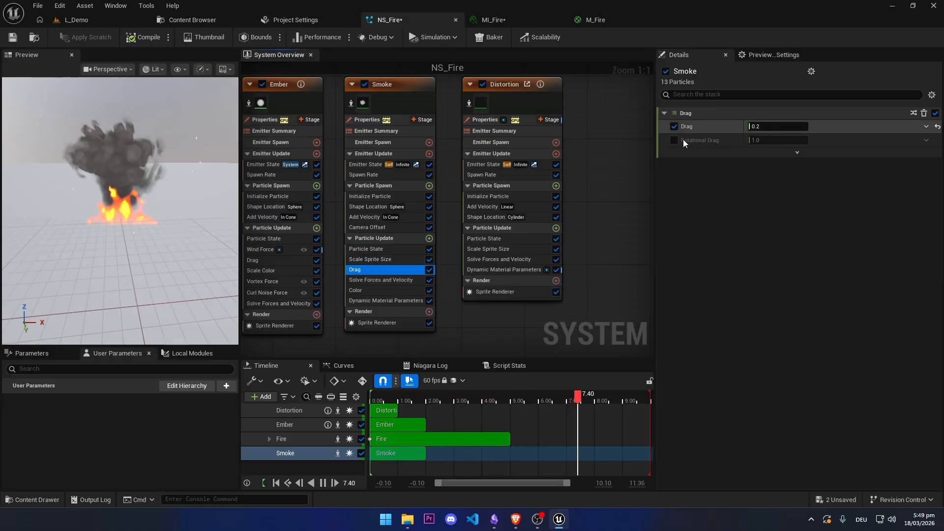
{"action": "left_click", "coordinate": [376, 283]}
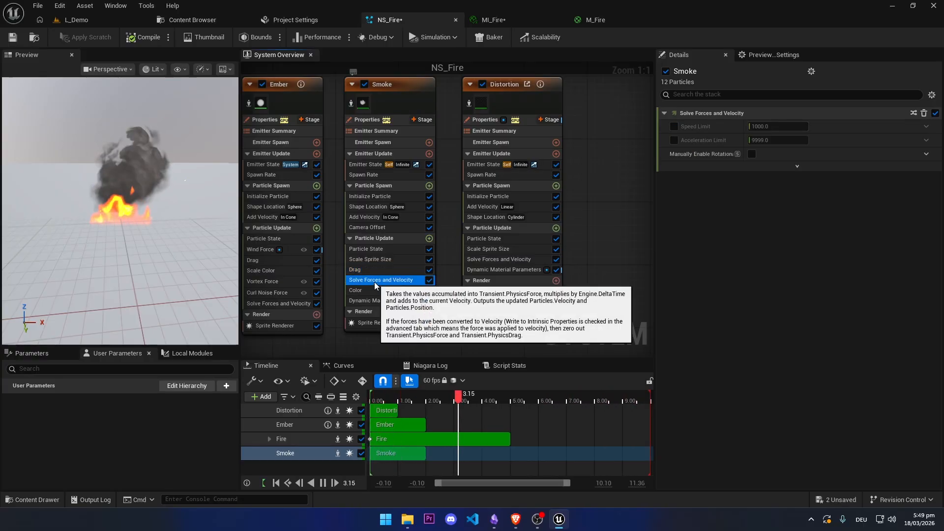
{"action": "left_click", "coordinate": [373, 290]}
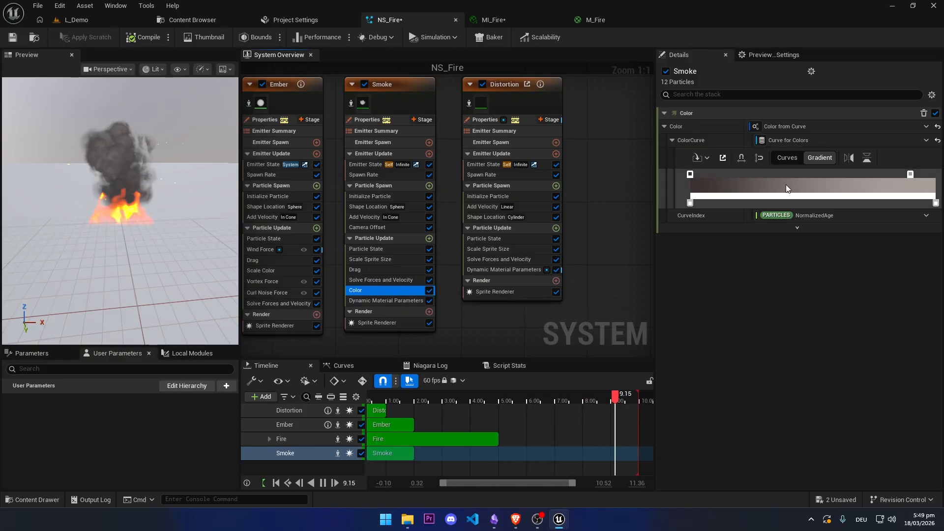
{"action": "left_click", "coordinate": [372, 301]}
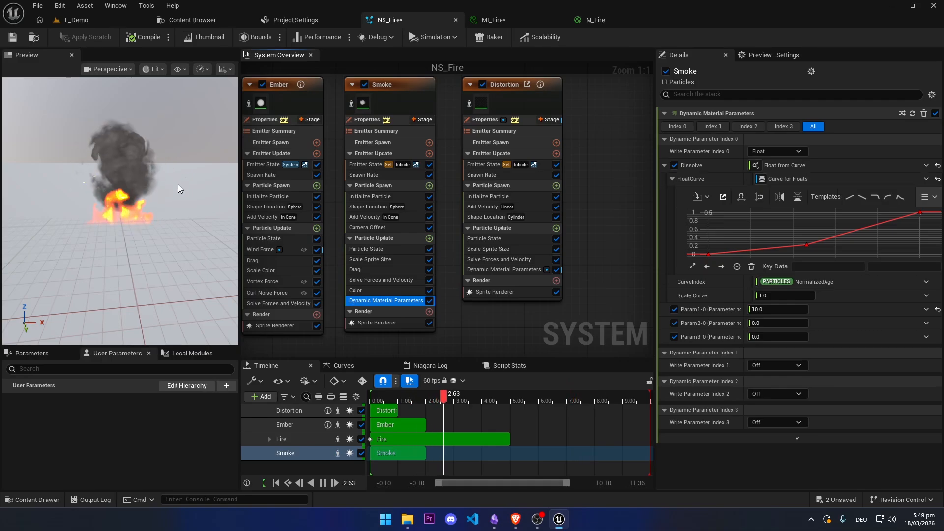
{"action": "left_click", "coordinate": [709, 255]}
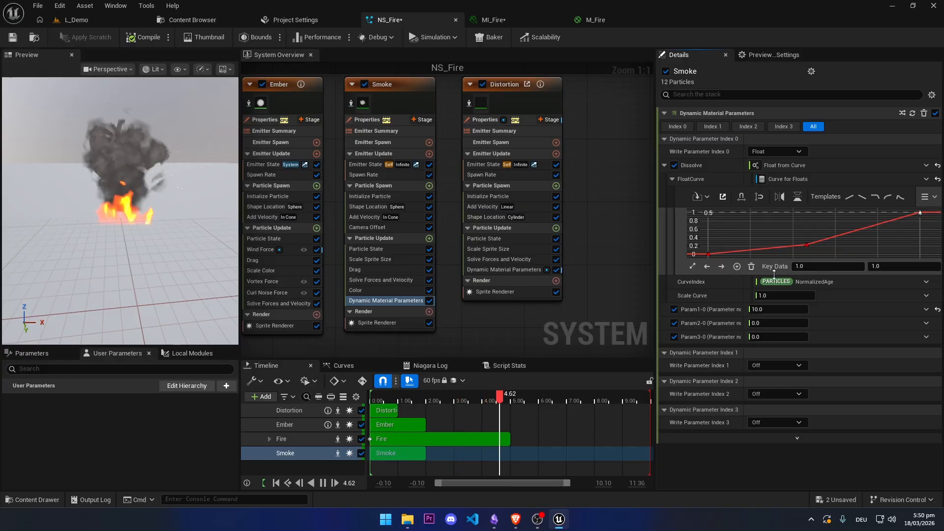
Step: Open MI_SmokeDissolve from Smoke's Sprite Renderer and expand its global scalar and texture parameter groups
{"action": "left_click", "coordinate": [372, 323]}
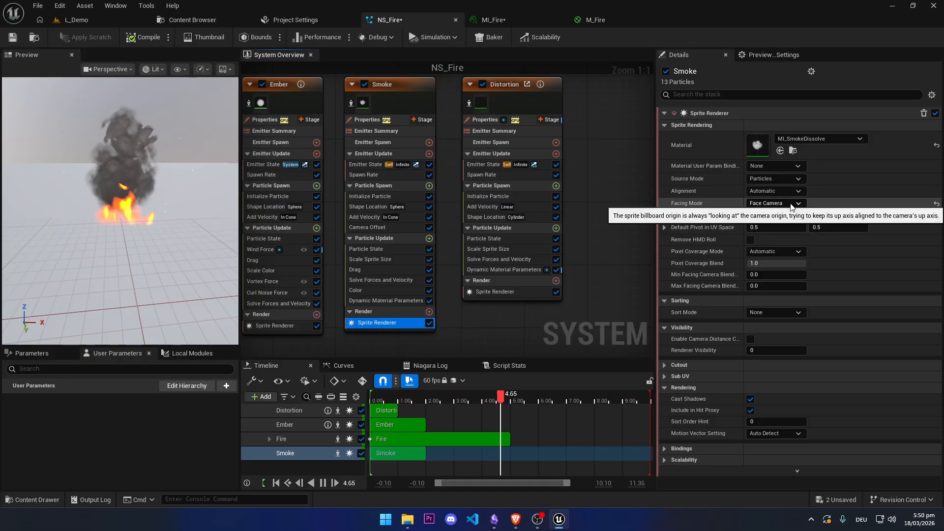
{"action": "double_click", "coordinate": [759, 140]}
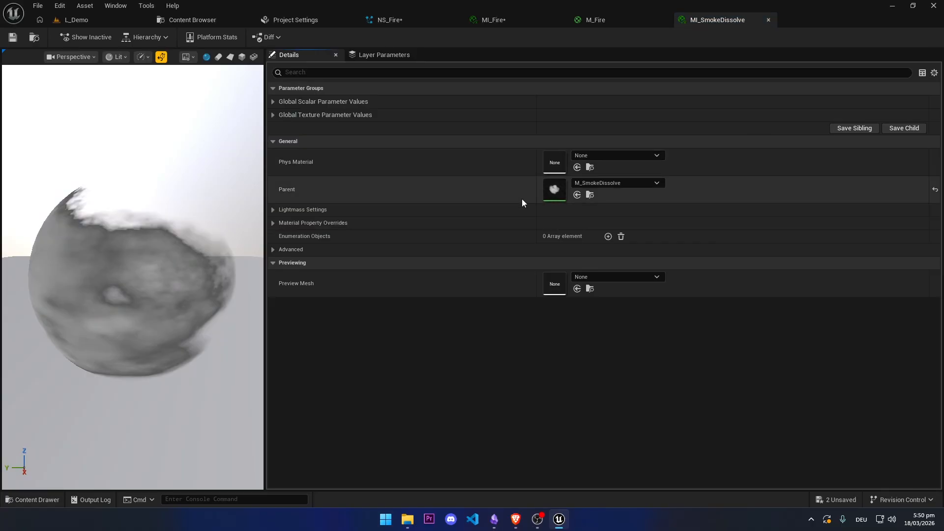
{"action": "left_click", "coordinate": [273, 115]}
{"action": "left_click", "coordinate": [273, 102]}
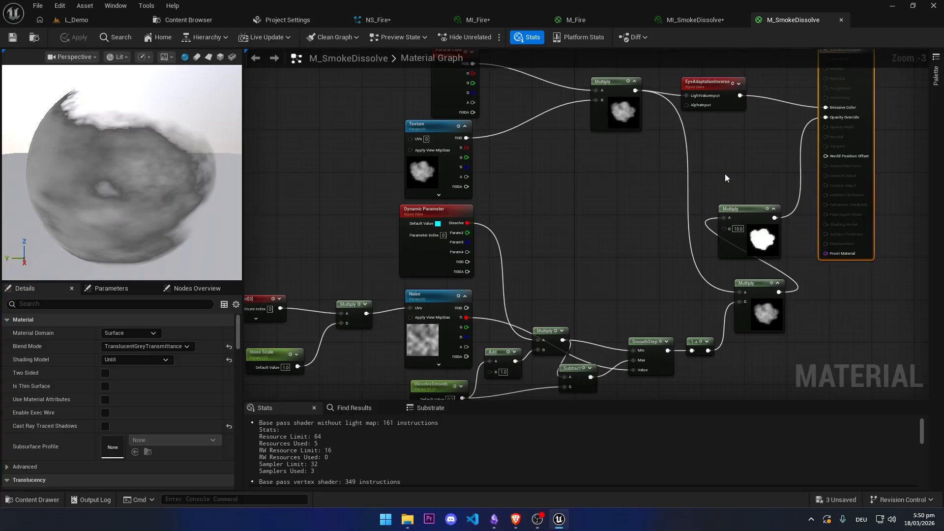
Step: Examine the parent M_SmokeDissolve graph, including its texture, noise, SmoothStep nodes and the Dynamic Parameter's names
{"action": "right_click_drag", "start_coordinate": [452, 68], "coordinate": [474, 110]}
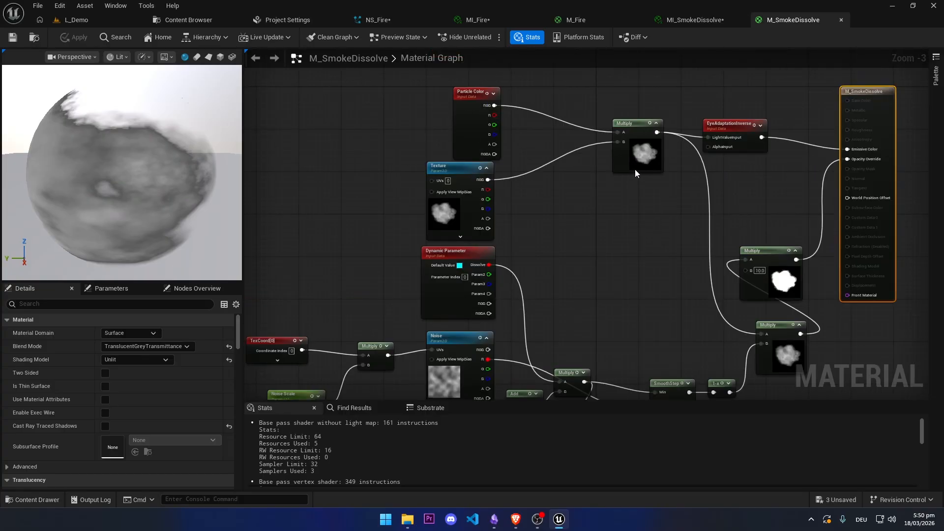
{"action": "right_click_drag", "start_coordinate": [638, 212], "coordinate": [651, 115]}
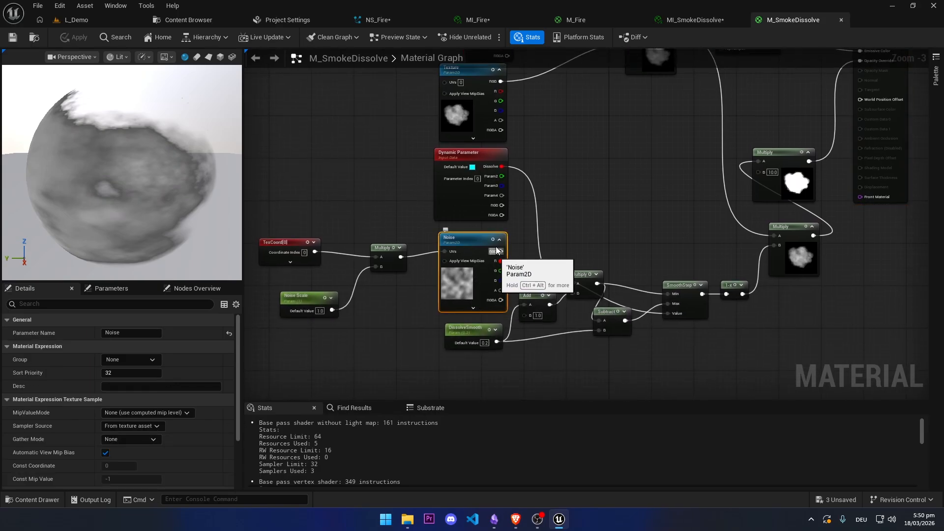
{"action": "left_click", "coordinate": [446, 197]}
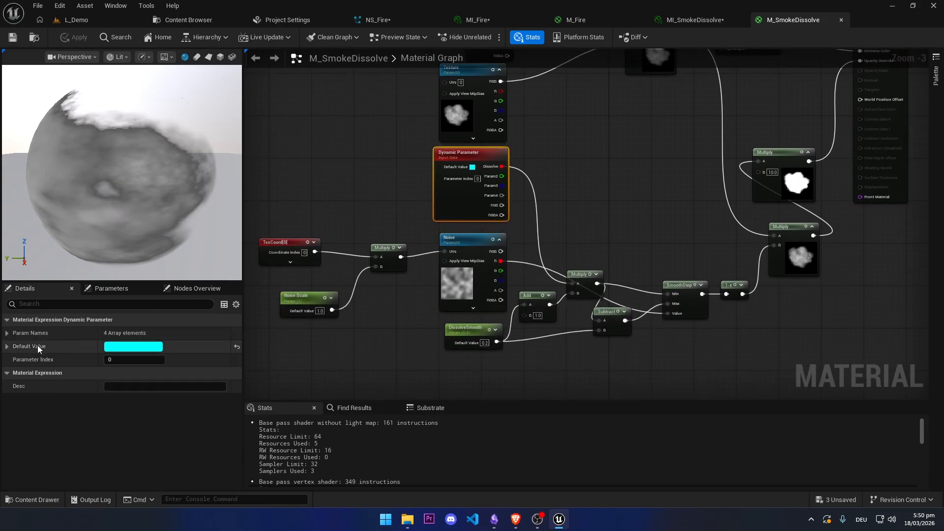
{"action": "left_click", "coordinate": [6, 333]}
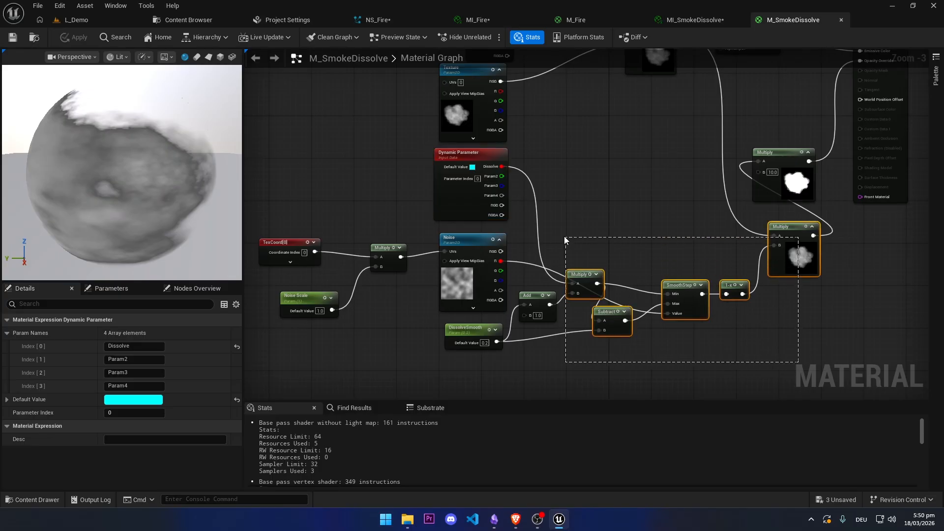
{"action": "left_click_drag", "start_coordinate": [564, 236], "coordinate": [565, 236]}
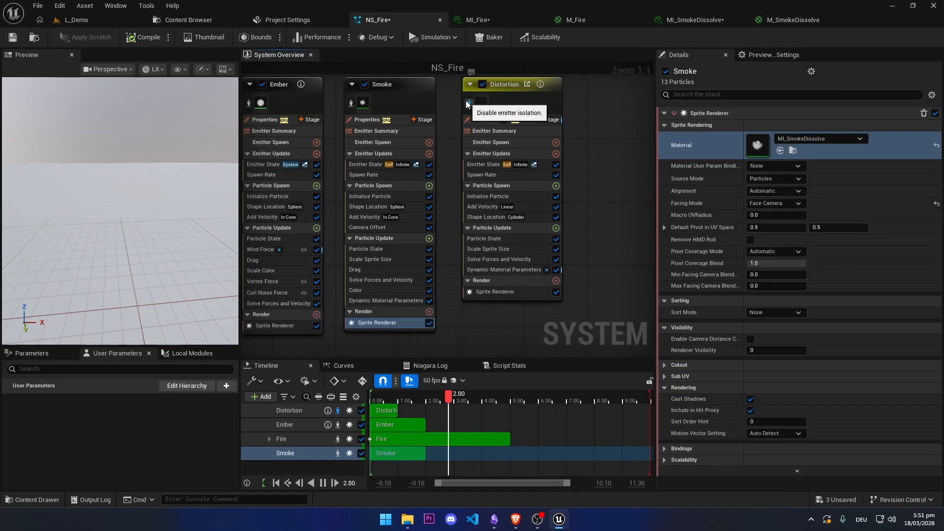
Step: View the isolated Distortion emitter in L_Demo and examine its Emitter State, Spawn Rate and Initialize Particle settings
{"action": "left_click", "coordinate": [118, 20]}
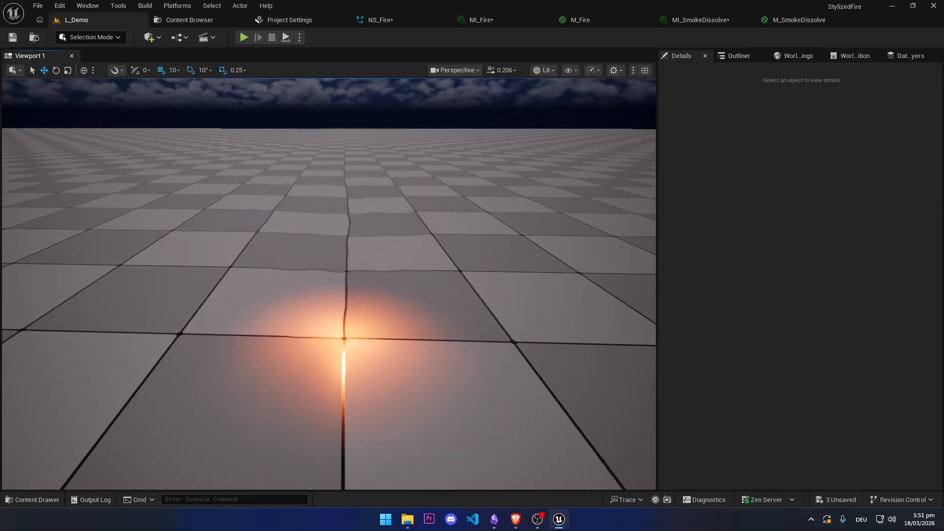
{"action": "mouse_move", "coordinate": [341, 275]}
{"action": "right_mouse_down"}
{"action": "mouse_move", "coordinate": [340, 216]}
{"action": "mouse_move", "coordinate": [341, 283]}
{"action": "mouse_move", "coordinate": [340, 274]}
{"action": "right_mouse_up"}
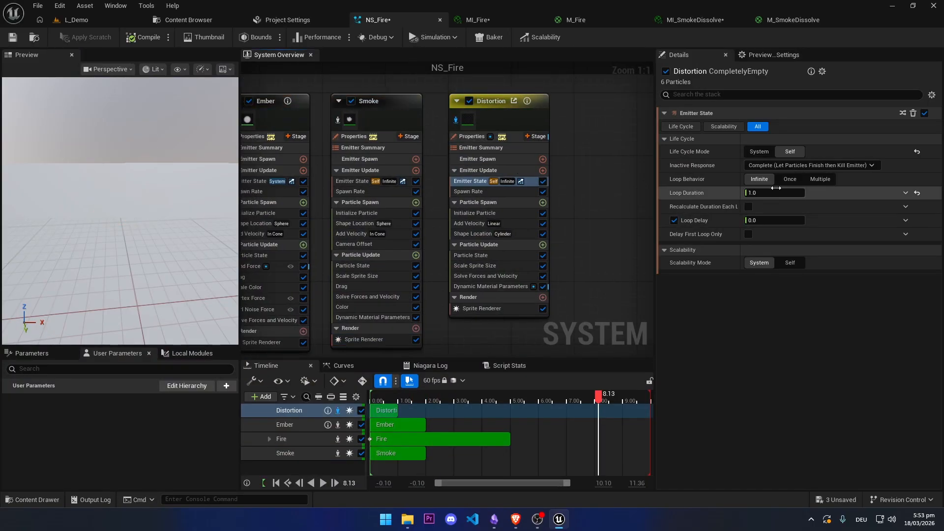
{"action": "mouse_move", "coordinate": [723, 148]}
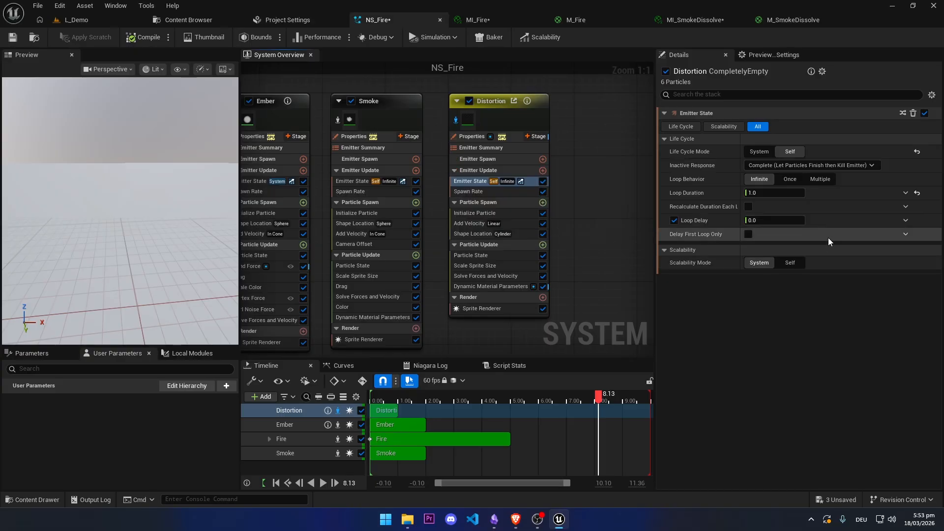
{"action": "left_click", "coordinate": [469, 191]}
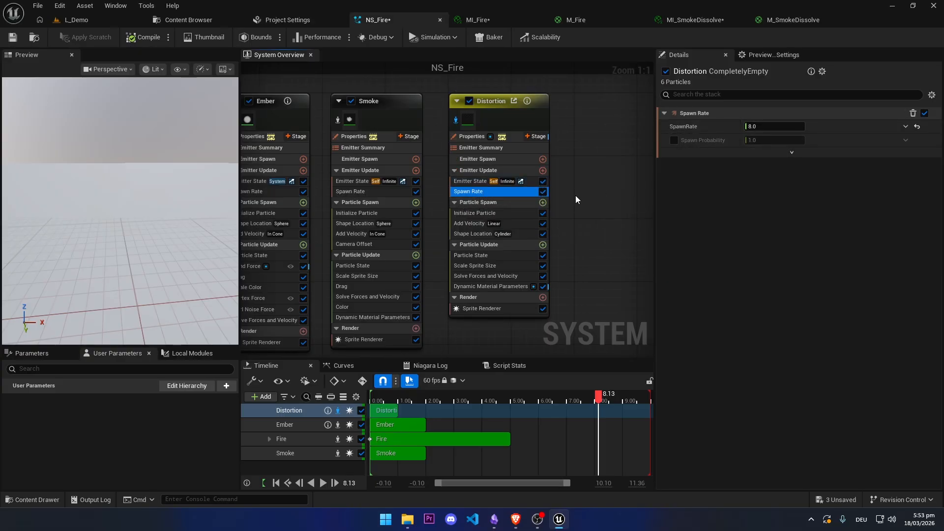
{"action": "left_click", "coordinate": [497, 213]}
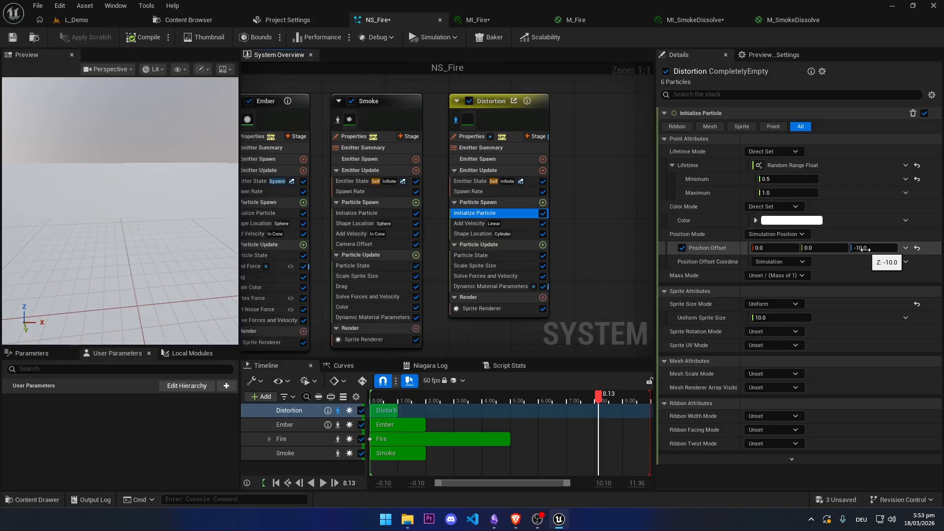
Step: Resume the NS_Fire simulation and view the complete fire effect with its heat distortion in L_Demo
{"action": "left_click", "coordinate": [75, 20]}
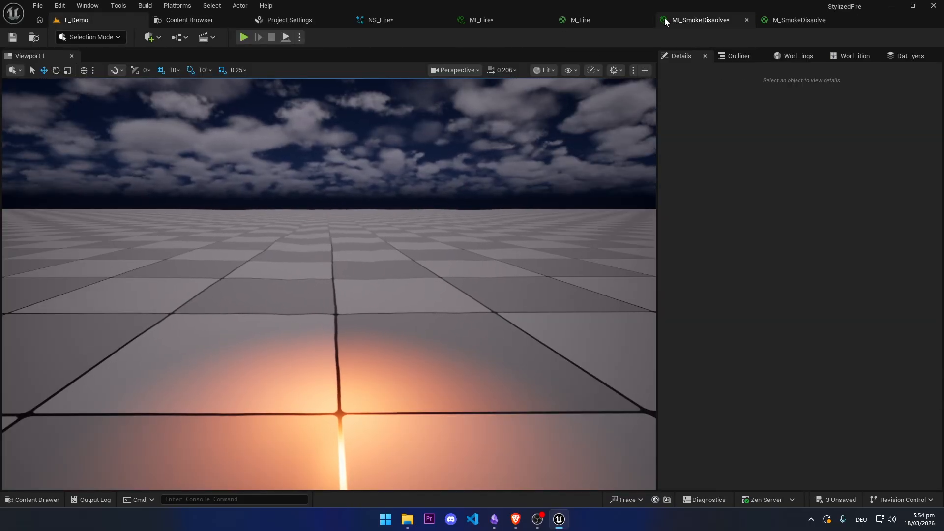
{"action": "left_click", "coordinate": [409, 20]}
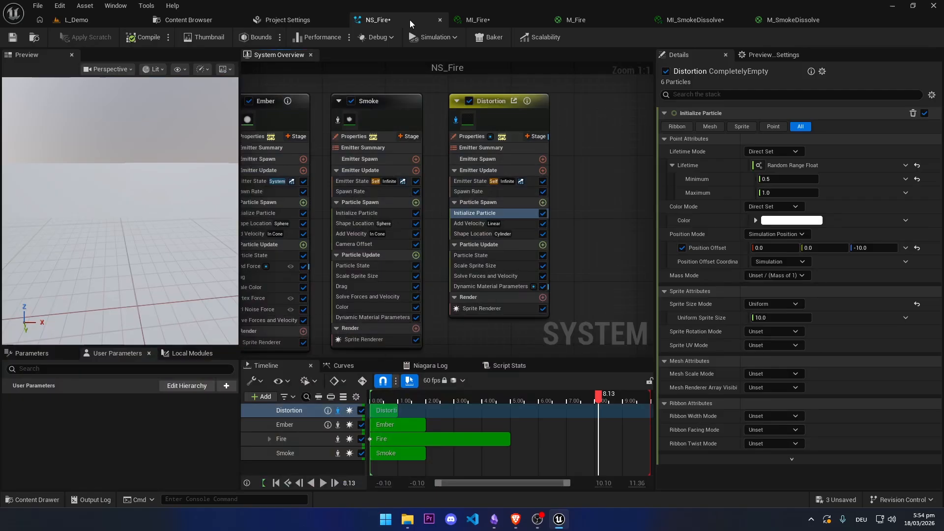
{"action": "left_click", "coordinate": [323, 483]}
{"action": "left_click", "coordinate": [89, 19]}
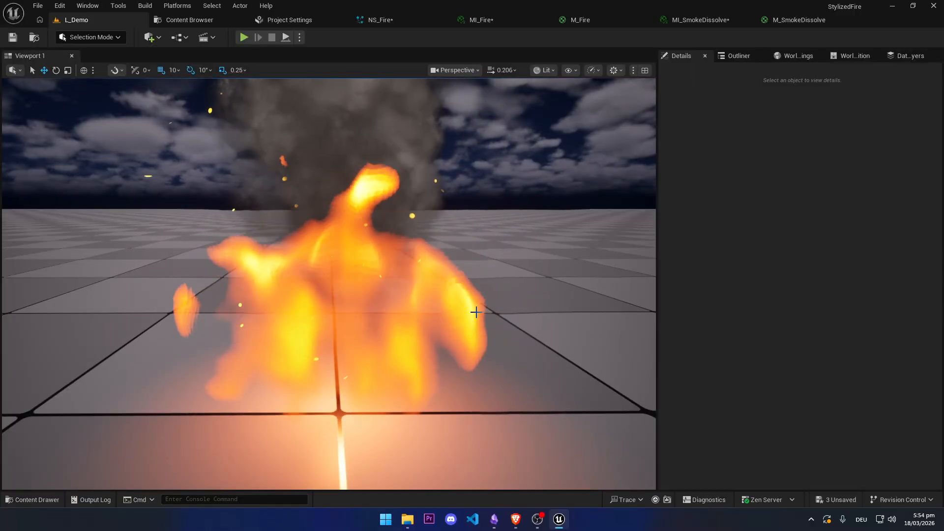
{"action": "left_click", "coordinate": [402, 18]}
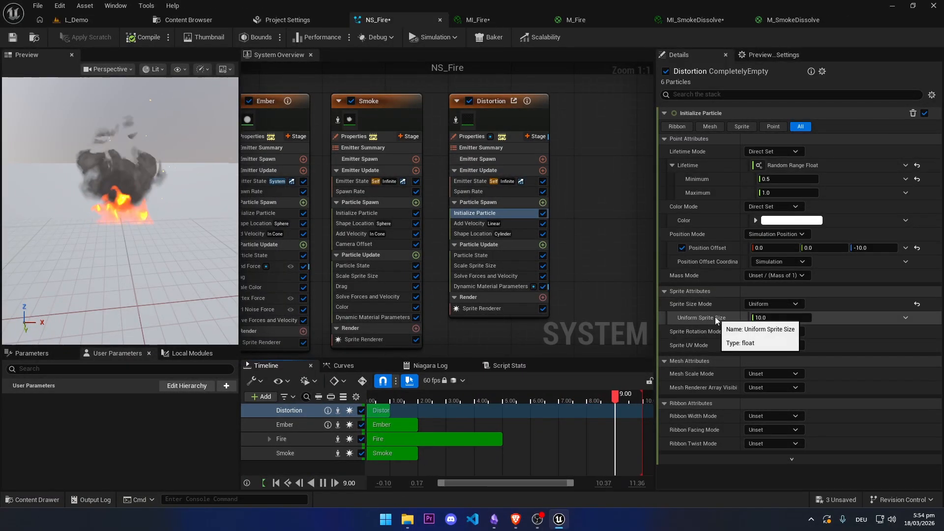
Step: Examine Distortion's Add Velocity, Shape Location and Particle State modules and the keys of its Scale Sprite Size curve
{"action": "left_click", "coordinate": [471, 224]}
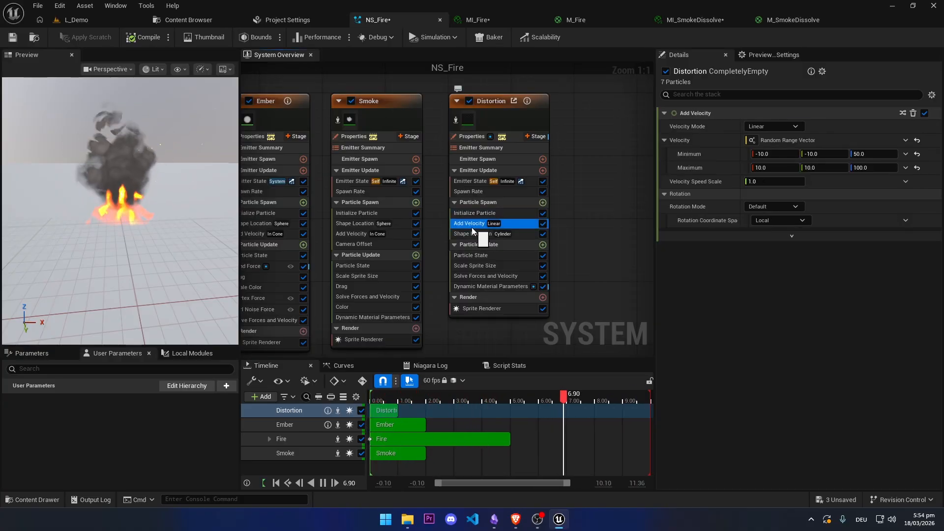
{"action": "left_click", "coordinate": [469, 235]}
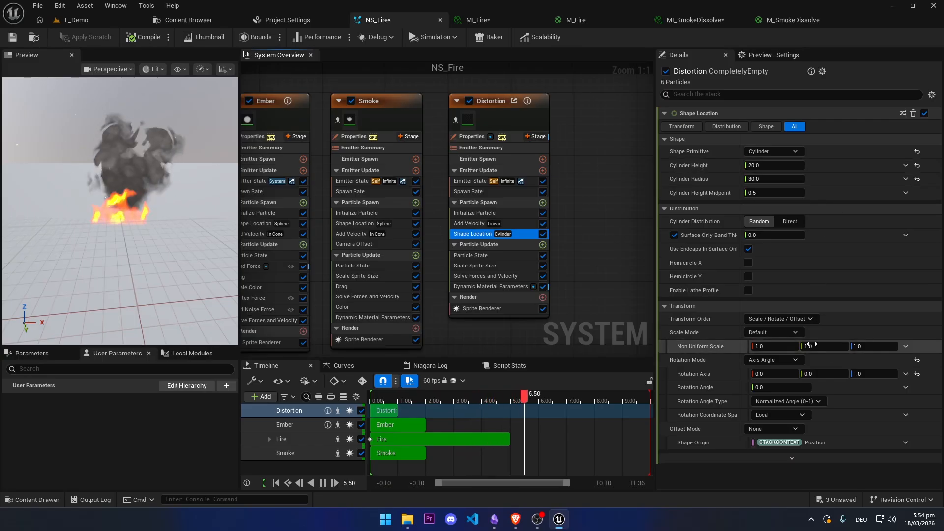
{"action": "left_click", "coordinate": [465, 256]}
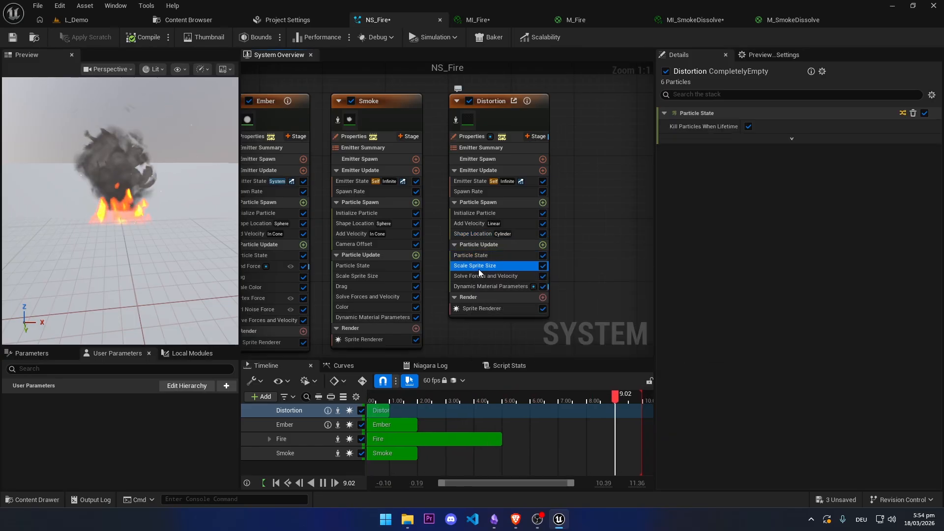
{"action": "left_click", "coordinate": [479, 270]}
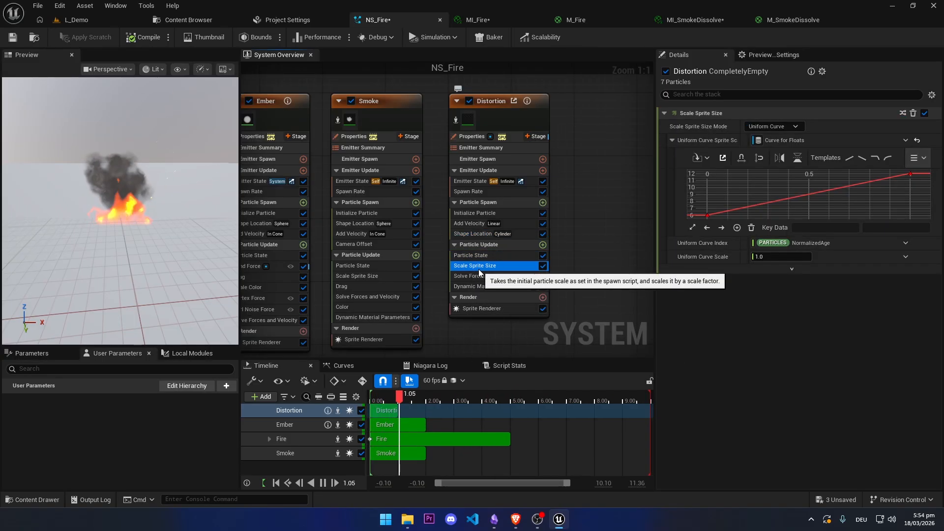
{"action": "left_click", "coordinate": [708, 215]}
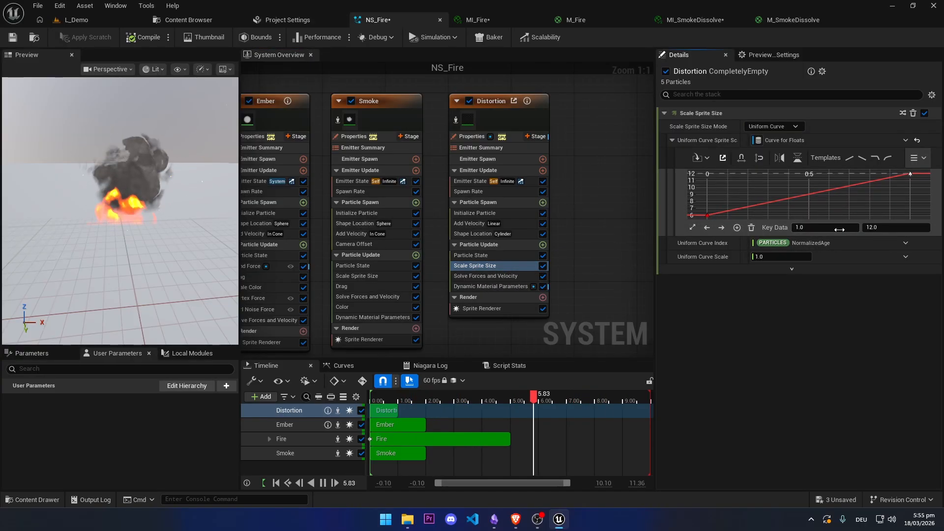
Step: Show the distortion sprites in the Grey Wireframe preview scene and compare them with the Initialize Particle and Scale Sprite Size settings
{"action": "left_click", "coordinate": [224, 68]}
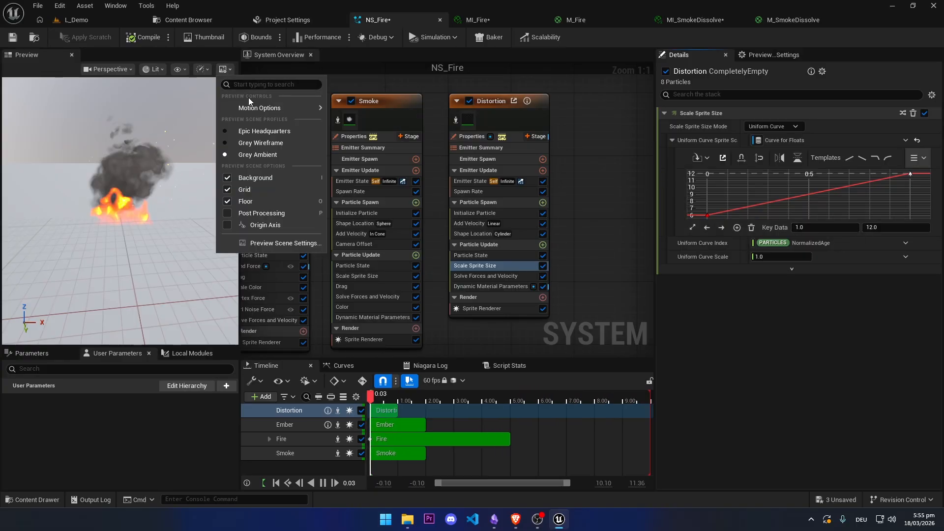
{"action": "left_click", "coordinate": [247, 142]}
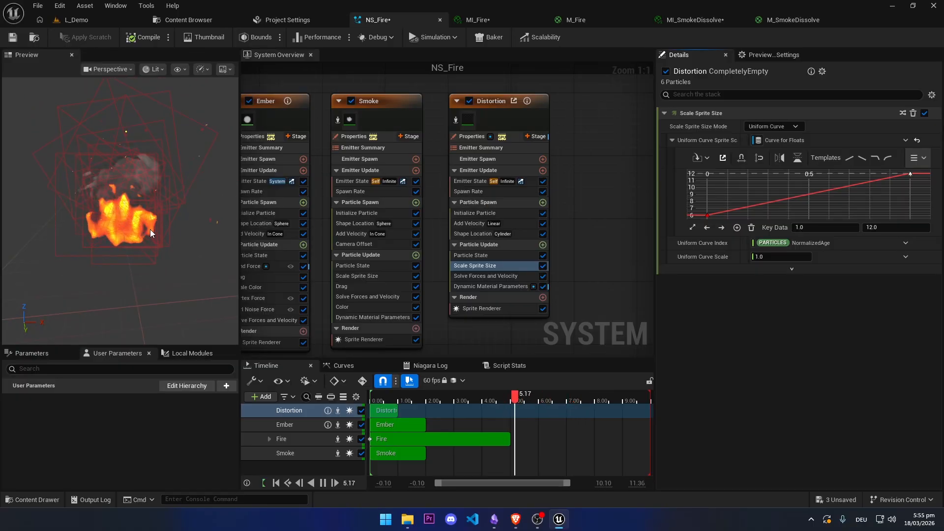
{"action": "left_click", "coordinate": [477, 213]}
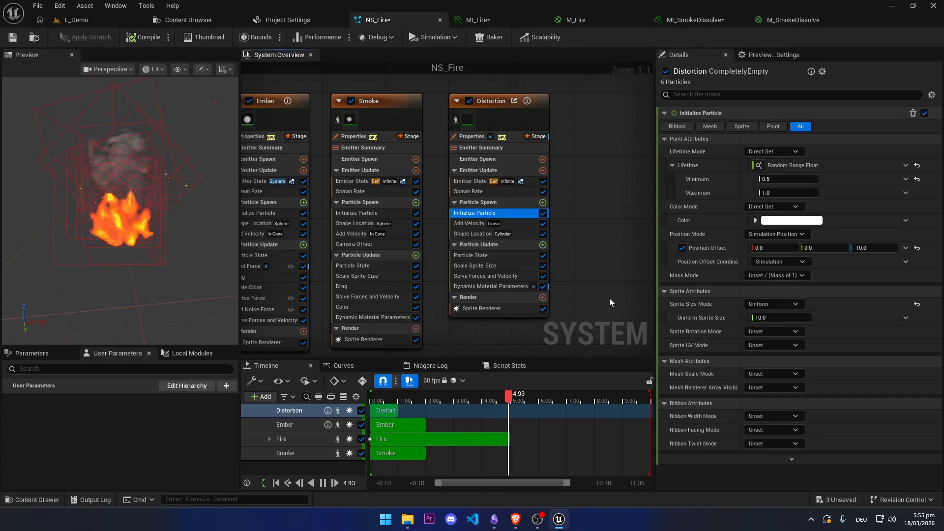
{"action": "left_click", "coordinate": [471, 266]}
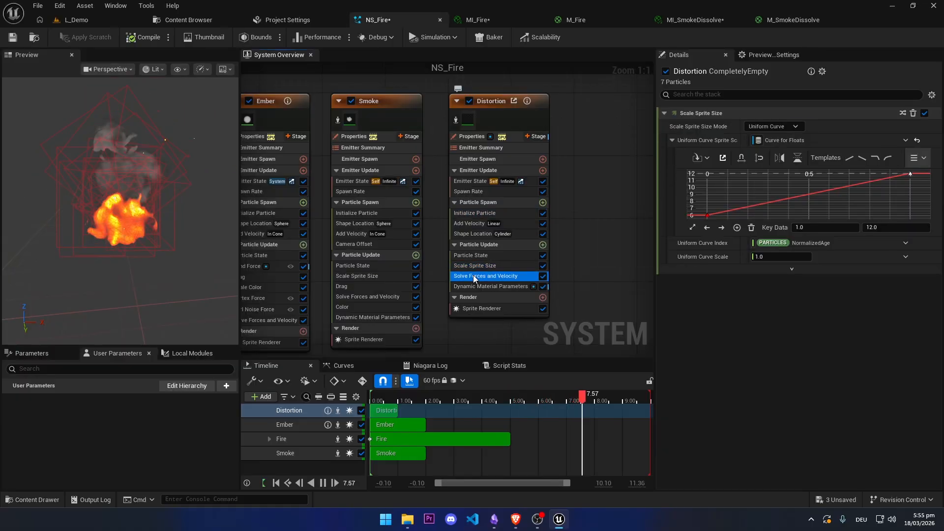
Step: Examine Distortion's Solve Forces and Velocity module and the Scale, Flatness curve and Distortion values in Dynamic Material Parameters
{"action": "left_click", "coordinate": [467, 275]}
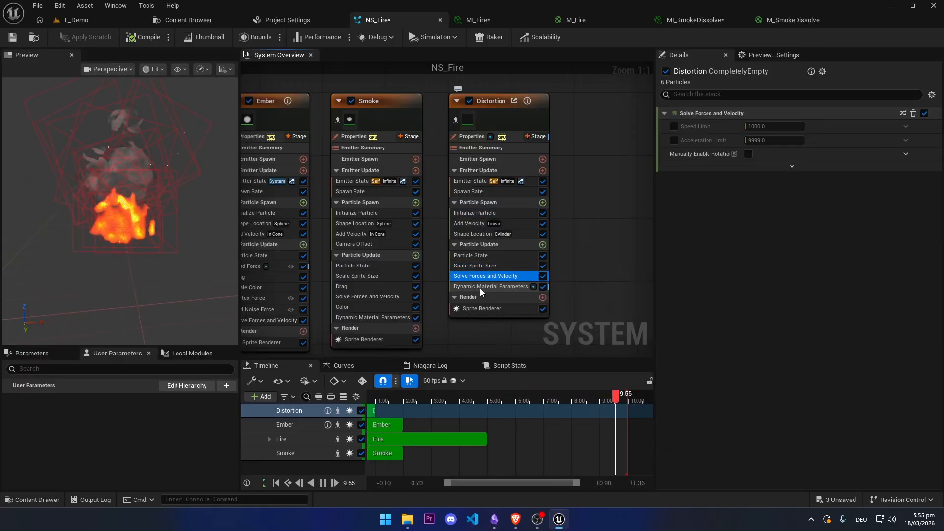
{"action": "left_click", "coordinate": [480, 287]}
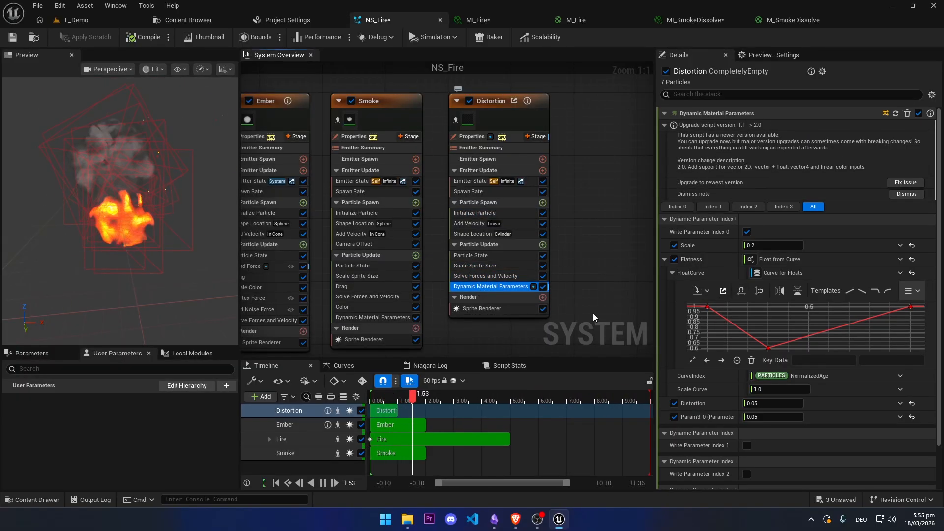
{"action": "left_click", "coordinate": [663, 260]}
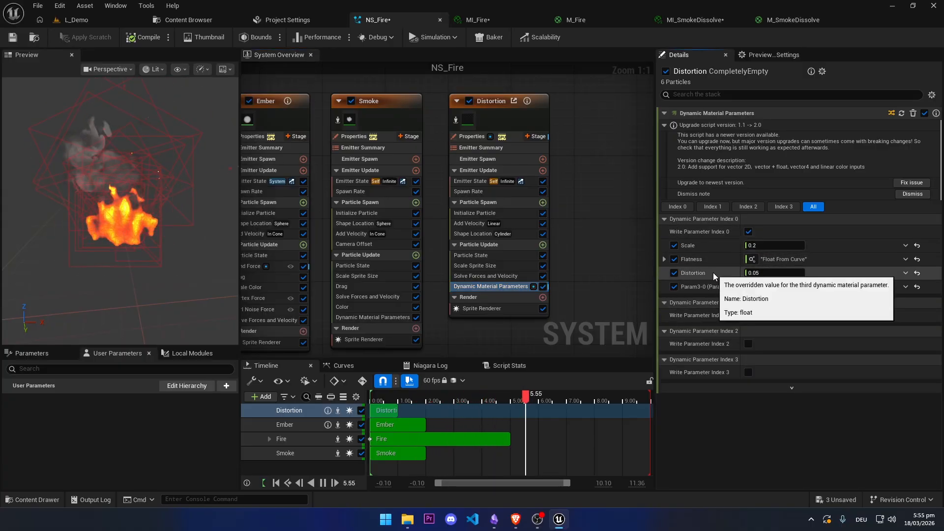
{"action": "left_click", "coordinate": [664, 259]}
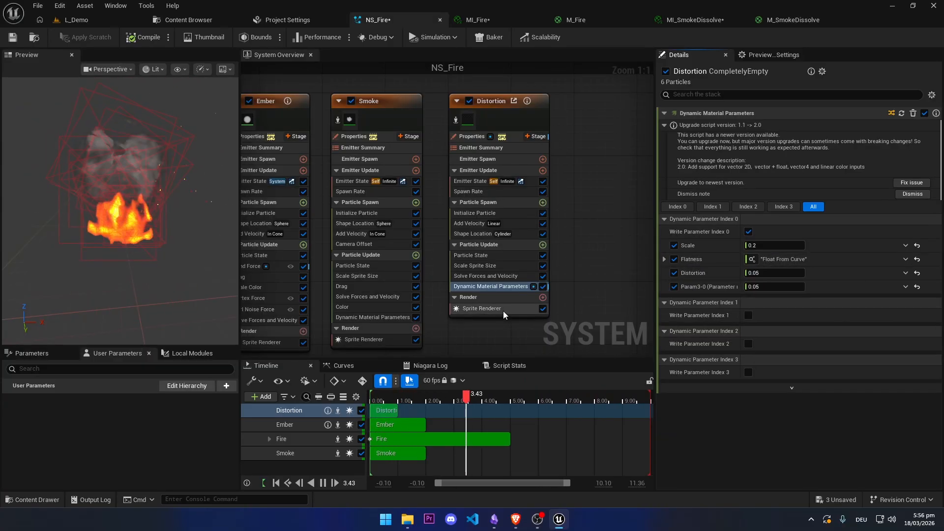
Step: Switch the preview scene back to Grey Ambient and open MI_Distortion from Distortion's Sprite Renderer
{"action": "left_click", "coordinate": [501, 309]}
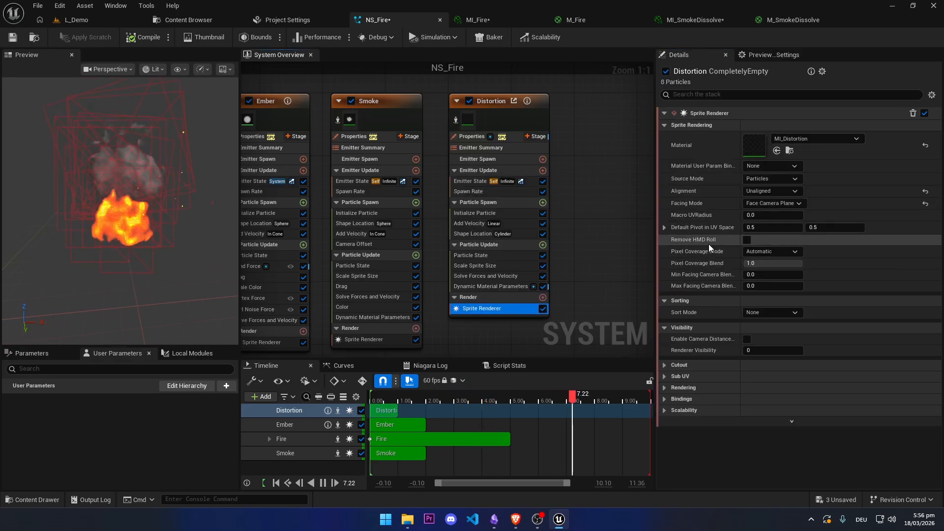
{"action": "left_click", "coordinate": [223, 69]}
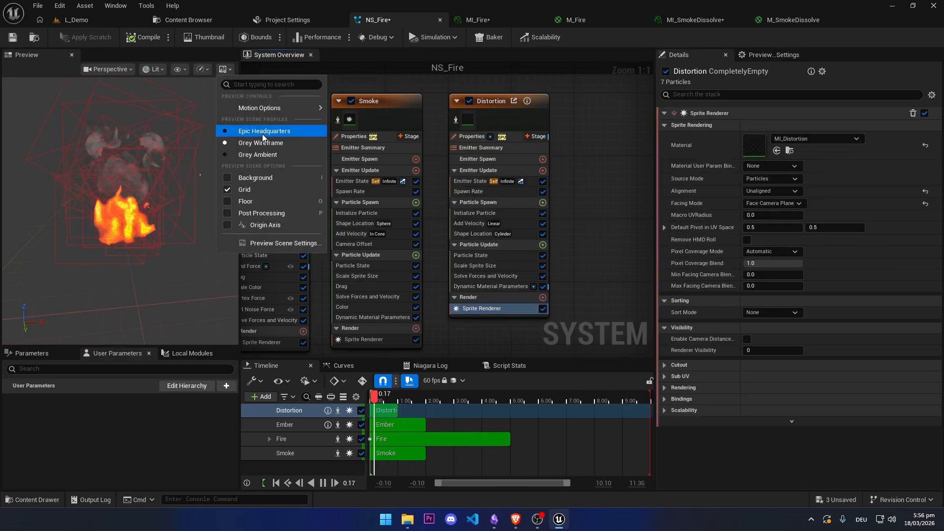
{"action": "left_click", "coordinate": [259, 154]}
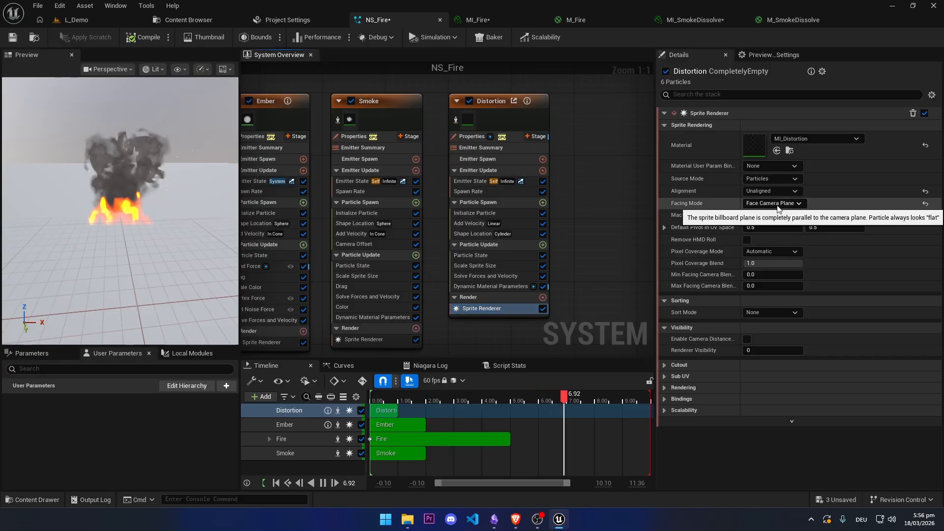
{"action": "left_click", "coordinate": [756, 143]}
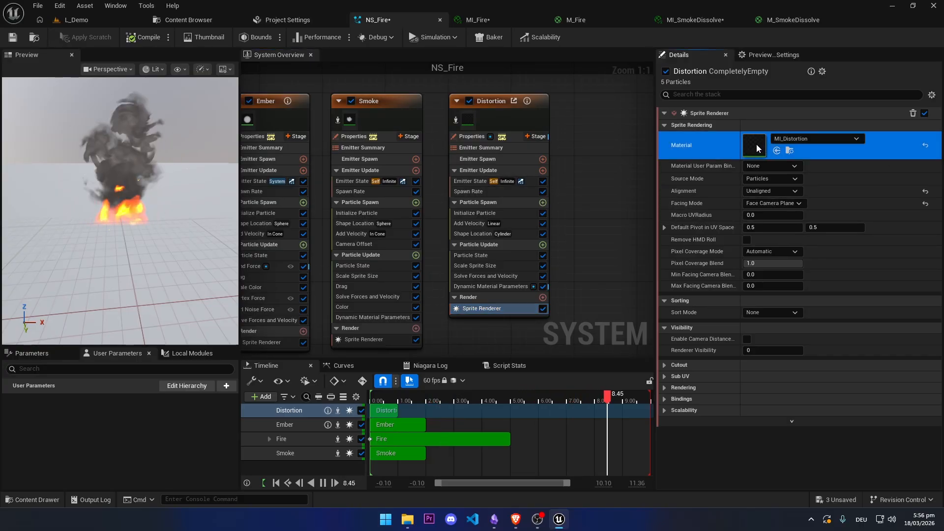
{"action": "double_click", "coordinate": [756, 144]}
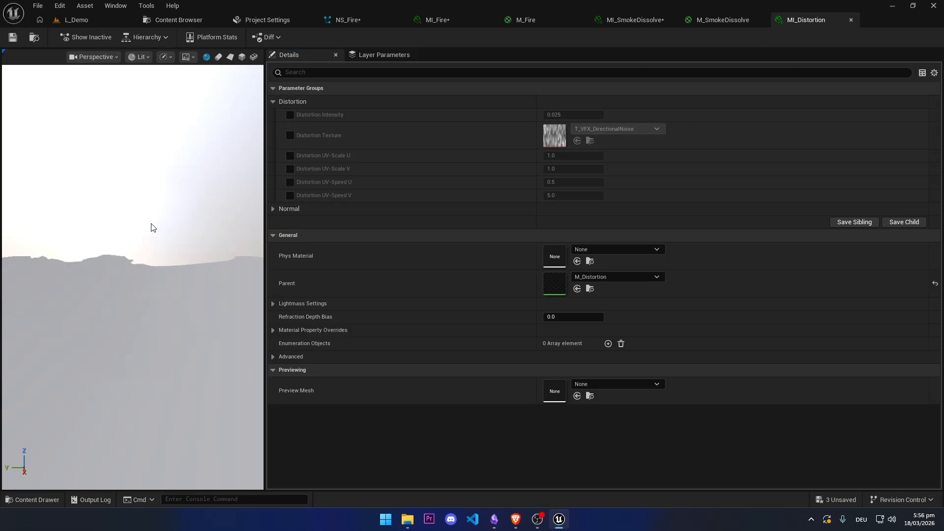
Step: Preview MI_Distortion on a sphere in the Epic Headquarters scene and inspect the refraction from different angles
{"action": "left_click", "coordinate": [230, 57]}
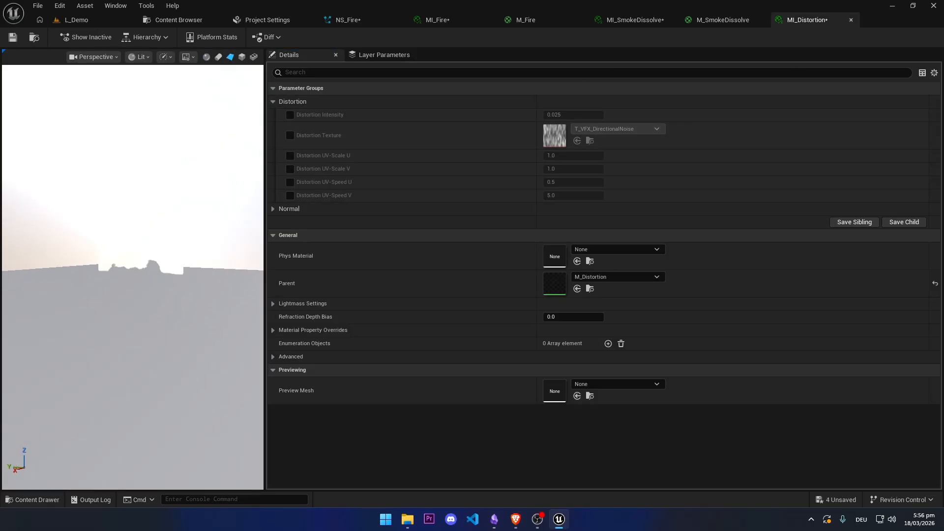
{"action": "left_click", "coordinate": [207, 57]}
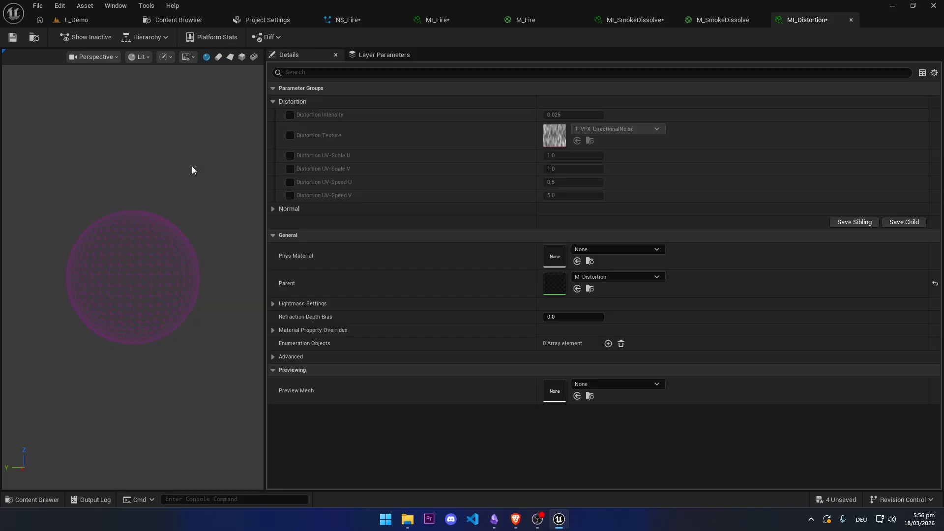
{"action": "left_click", "coordinate": [187, 57]}
{"action": "left_click", "coordinate": [214, 91]}
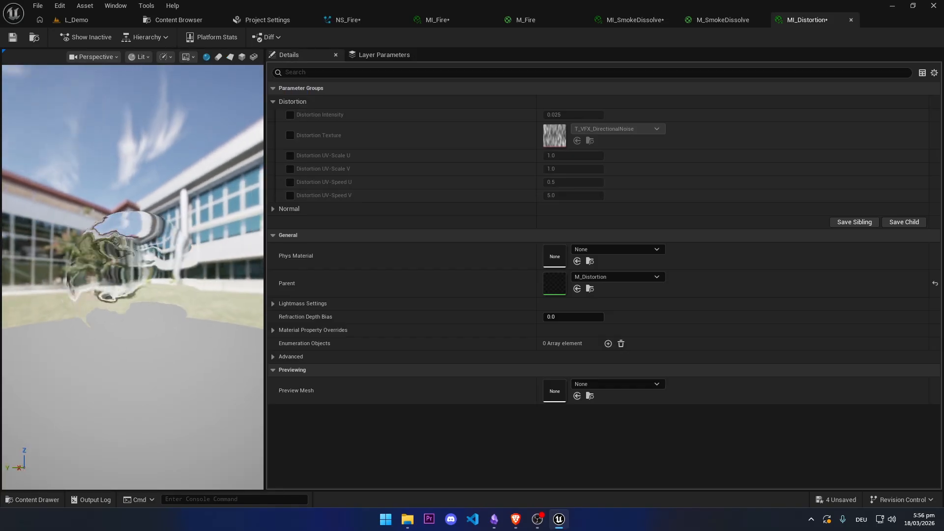
{"action": "left_click_drag", "start_coordinate": [188, 138], "coordinate": [159, 94]}
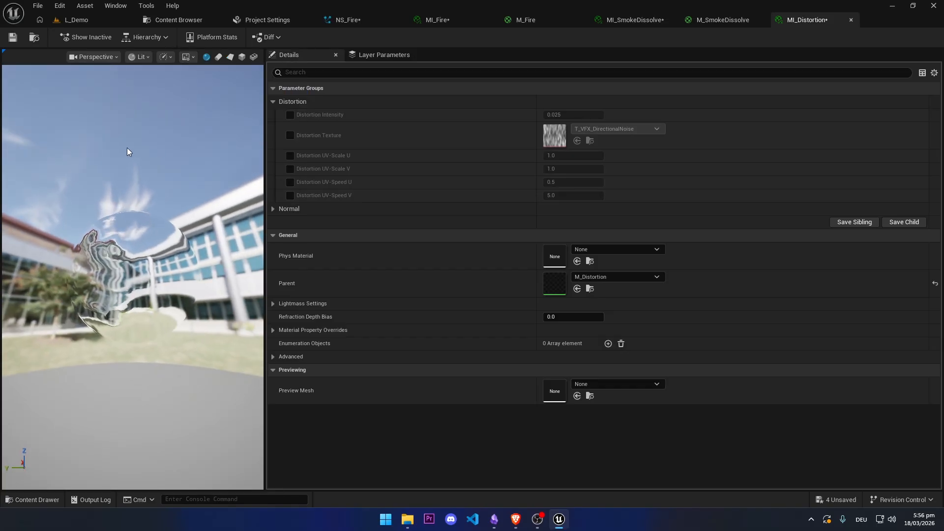
{"action": "left_click_drag", "start_coordinate": [127, 147], "coordinate": [108, 147]}
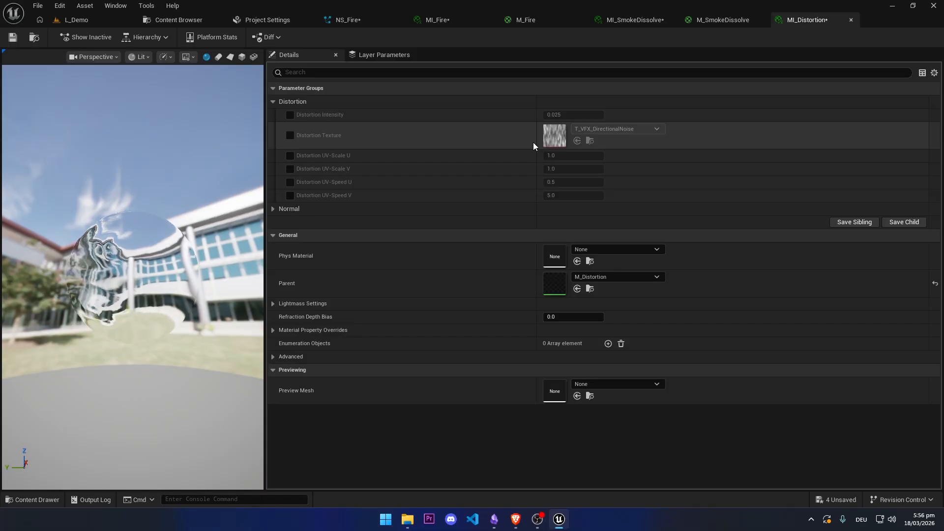
Step: Open the parent material M_Distortion and examine its normal Texture Sample and the Dynamic Parameter's names
{"action": "double_click", "coordinate": [550, 284]}
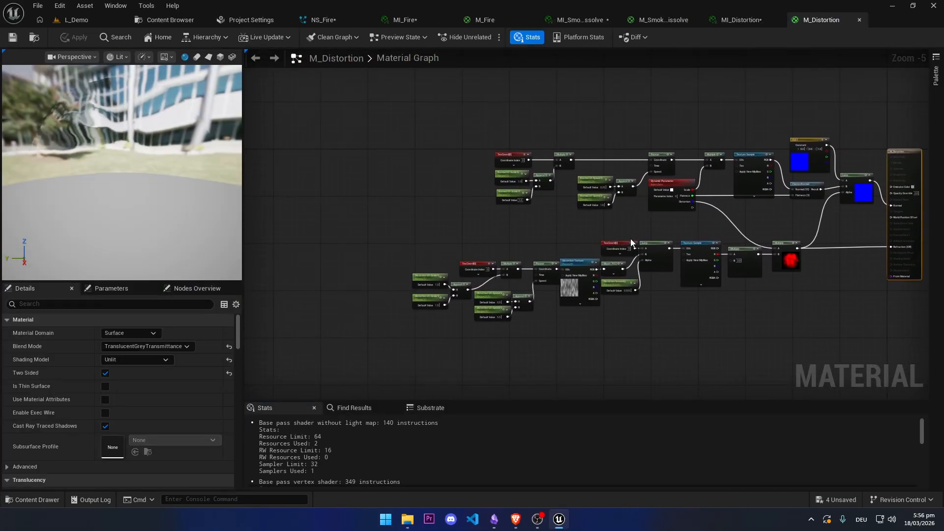
{"action": "scroll", "coordinate": [631, 241], "scroll_direction": "up", "scroll_amount": 2}
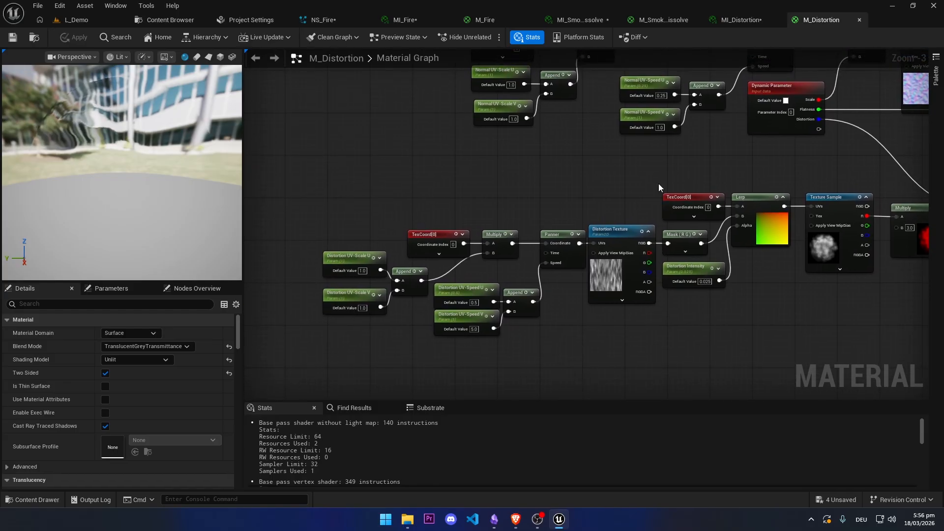
{"action": "scroll", "coordinate": [659, 184], "scroll_direction": "up", "scroll_amount": 1}
{"action": "right_click_drag", "start_coordinate": [744, 153], "coordinate": [570, 271]}
{"action": "left_click", "coordinate": [715, 169]}
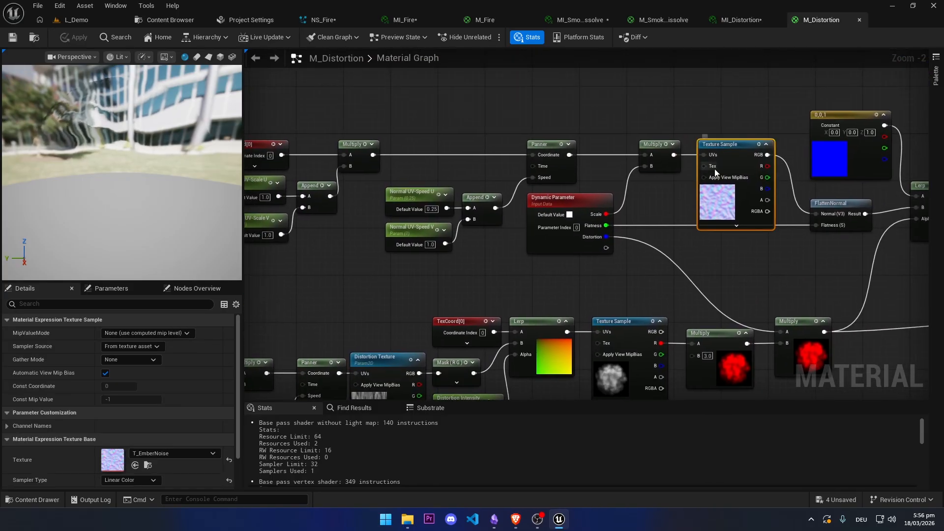
{"action": "right_click_drag", "start_coordinate": [635, 262], "coordinate": [669, 270]}
{"action": "left_click_drag", "start_coordinate": [671, 270], "coordinate": [574, 214]}
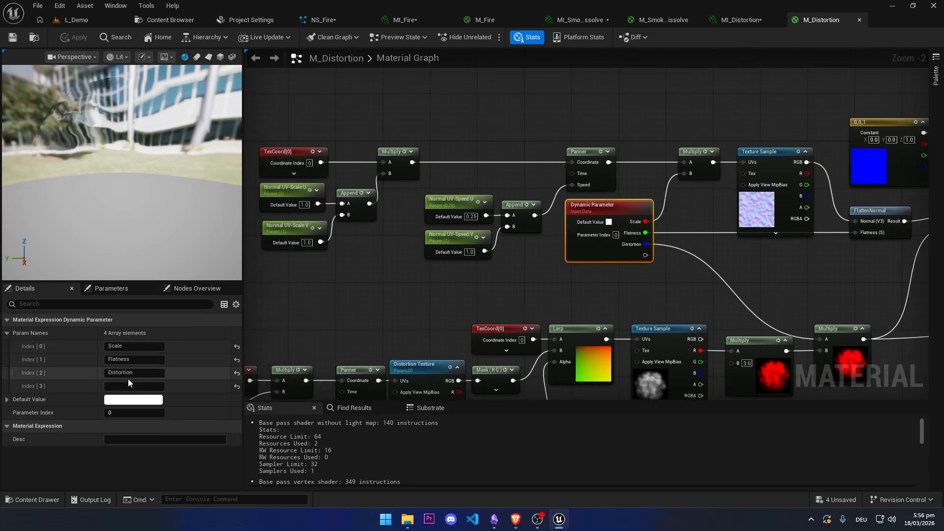
Step: Examine M_Distortion's normal branch, from the UV scale and speed nodes through the Texture Sample to FlattenNormal and its Flatness input
{"action": "right_click_drag", "start_coordinate": [545, 278], "coordinate": [418, 267]}
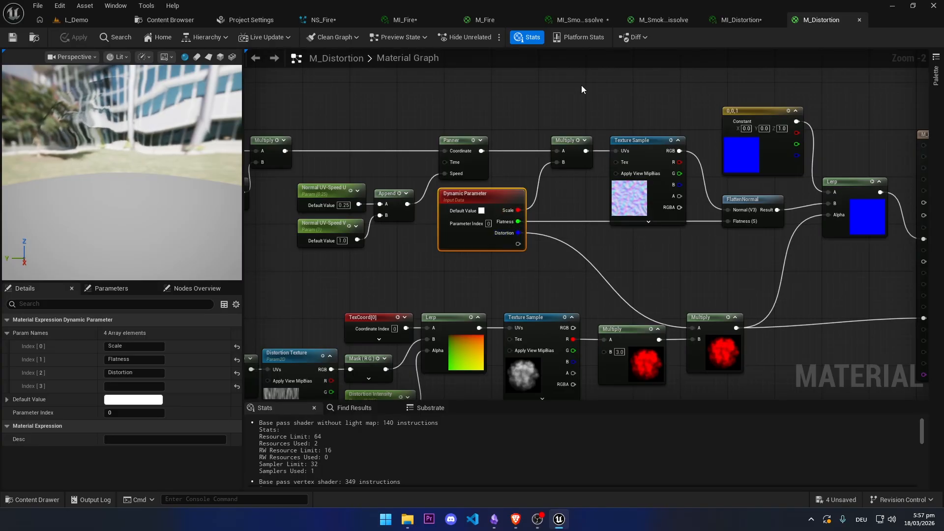
{"action": "right_click_drag", "start_coordinate": [471, 99], "coordinate": [638, 98]}
{"action": "left_click_drag", "start_coordinate": [585, 106], "coordinate": [301, 261]}
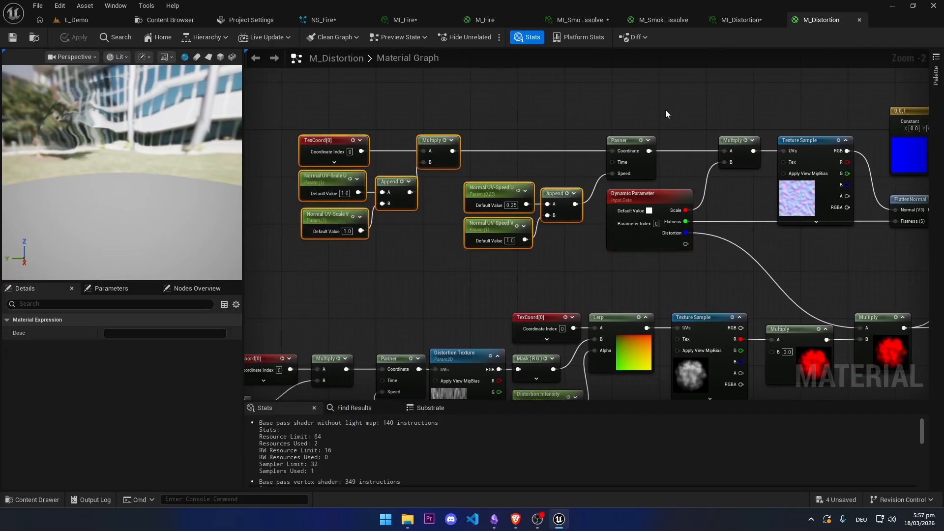
{"action": "left_click_drag", "start_coordinate": [665, 109], "coordinate": [374, 163]}
{"action": "left_click_drag", "start_coordinate": [547, 261], "coordinate": [304, 157]}
{"action": "right_click_drag", "start_coordinate": [709, 123], "coordinate": [490, 114]}
{"action": "left_click_drag", "start_coordinate": [544, 108], "coordinate": [594, 236]}
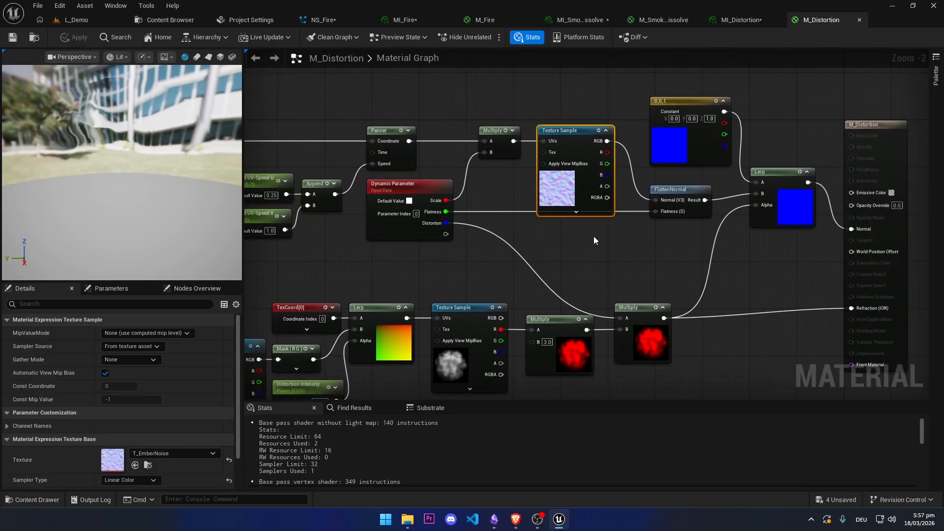
{"action": "right_click_drag", "start_coordinate": [666, 236], "coordinate": [617, 236]}
{"action": "left_click_drag", "start_coordinate": [617, 236], "coordinate": [617, 180]}
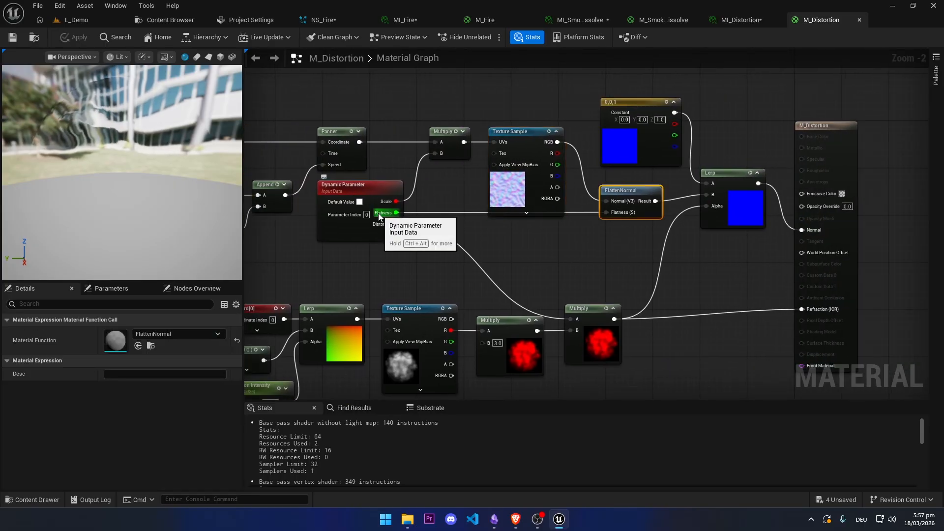
Step: Examine the Lerp feeding M_Distortion's Normal input and the distortion branch's UV scale and speed nodes up to the Distortion Texture
{"action": "right_click_drag", "start_coordinate": [626, 235], "coordinate": [594, 221]}
{"action": "left_click", "coordinate": [698, 159]}
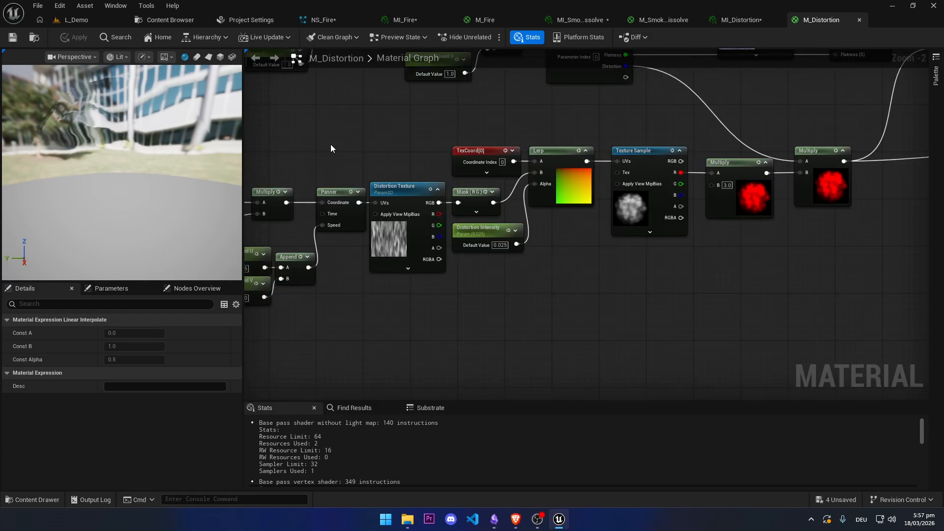
{"action": "right_click_drag", "start_coordinate": [331, 146], "coordinate": [529, 141]}
{"action": "left_click_drag", "start_coordinate": [273, 161], "coordinate": [553, 298]}
{"action": "left_click", "coordinate": [603, 202]}
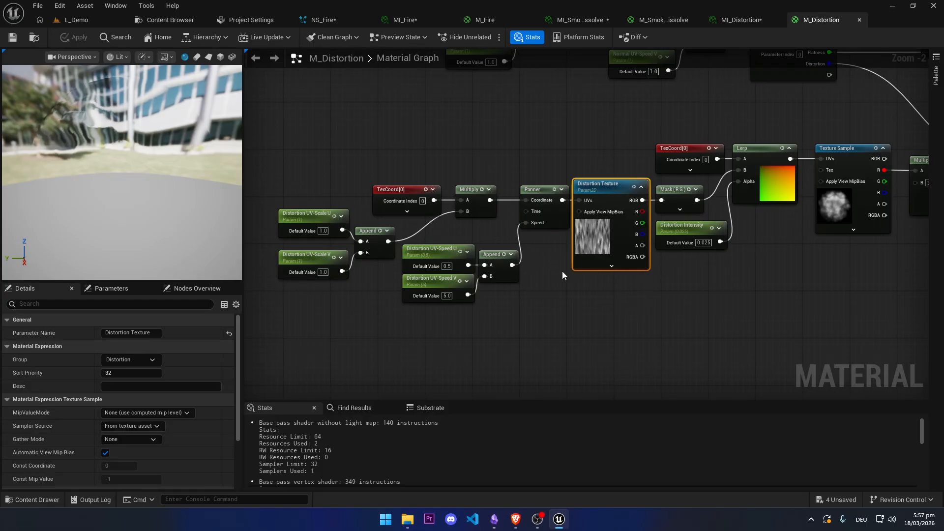
Step: Open the T_VFX_DirectionalNoise texture assigned to the Distortion Texture parameter, inspect it and close it again
{"action": "right_click_drag", "start_coordinate": [562, 270], "coordinate": [358, 217]}
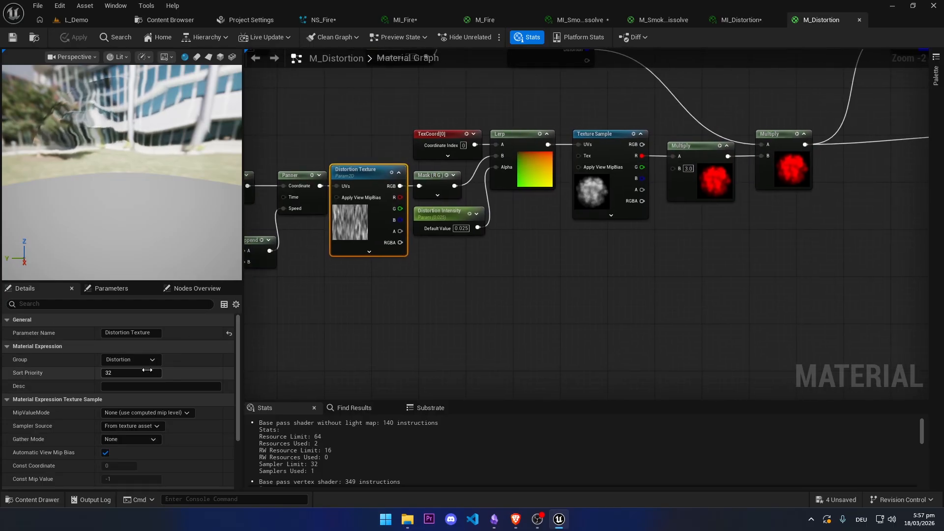
{"action": "scroll", "coordinate": [143, 418], "scroll_direction": "down", "scroll_amount": 4}
{"action": "double_click", "coordinate": [107, 449]}
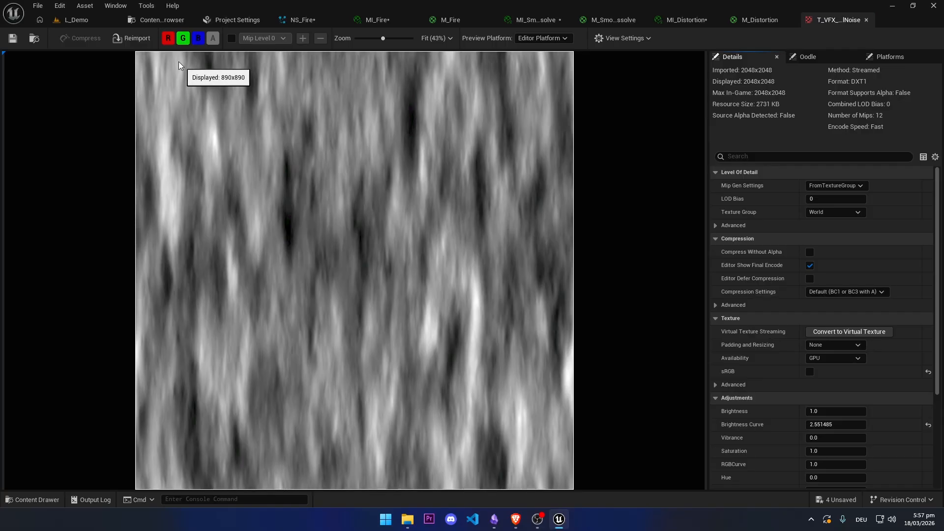
{"action": "middle_click", "coordinate": [849, 21]}
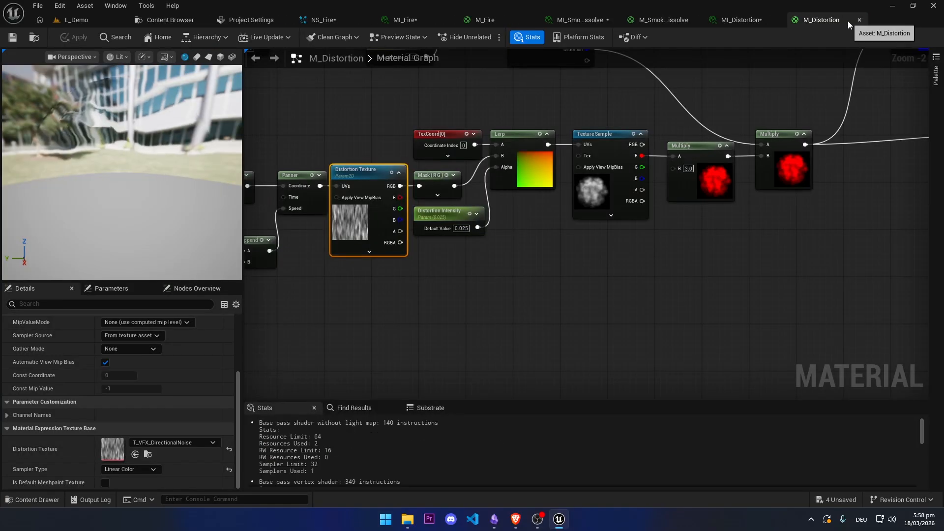
Step: Examine how the distorted UVs pass through the Lerp into the smoke Texture Sample and on through the Multiply nodes to Refraction
{"action": "right_click_drag", "start_coordinate": [514, 236], "coordinate": [454, 290]}
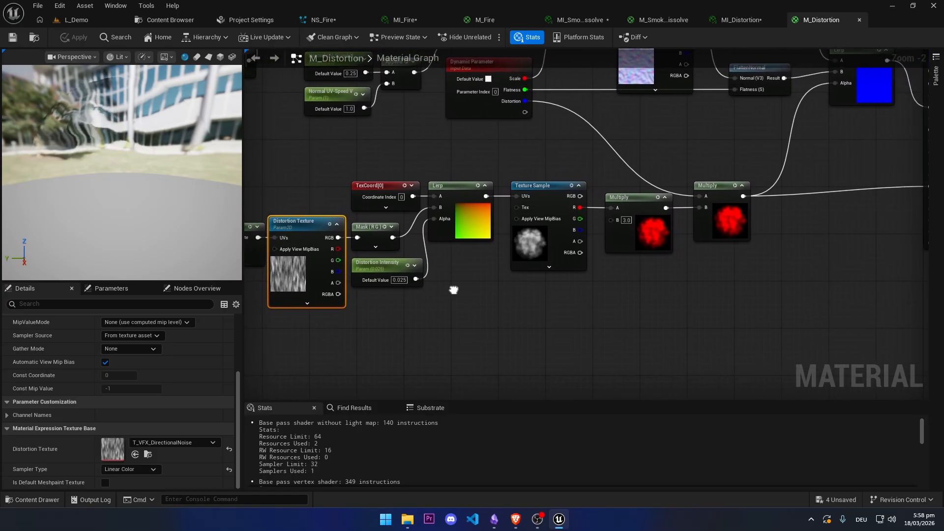
{"action": "left_click_drag", "start_coordinate": [462, 294], "coordinate": [347, 253]}
{"action": "left_click", "coordinate": [491, 276]}
{"action": "right_click_drag", "start_coordinate": [491, 275], "coordinate": [556, 322]}
{"action": "left_click_drag", "start_coordinate": [506, 328], "coordinate": [255, 181]}
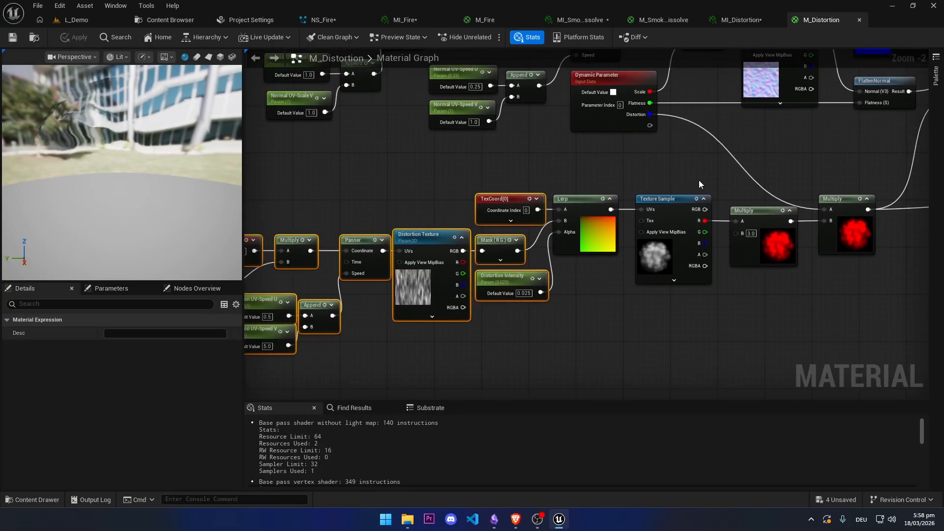
{"action": "left_click", "coordinate": [689, 246]}
{"action": "right_click_drag", "start_coordinate": [701, 295], "coordinate": [395, 307]}
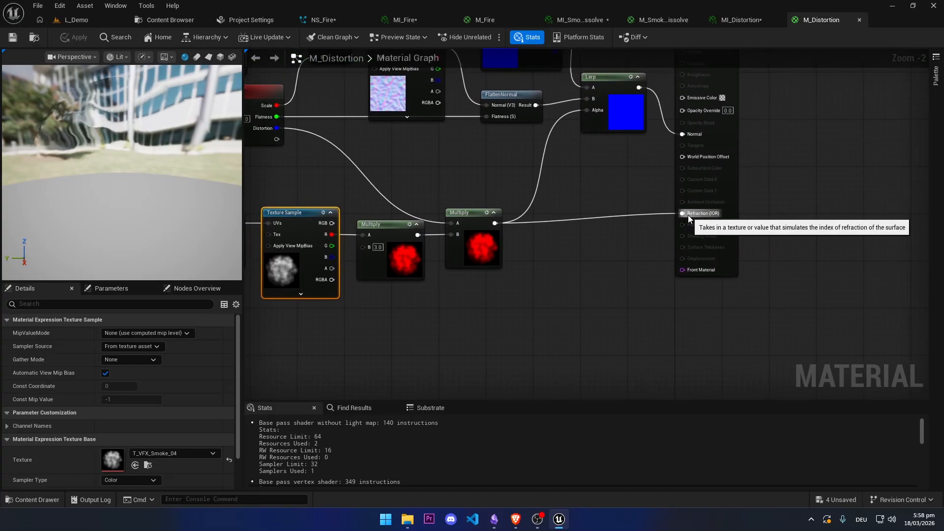
Step: Review M_Distortion's output node settings, from Blend Mode, Shading Model and Two Sided through Refraction Method to the Usage flags
{"action": "right_click_drag", "start_coordinate": [626, 183], "coordinate": [602, 246]}
{"action": "left_click", "coordinate": [681, 109]}
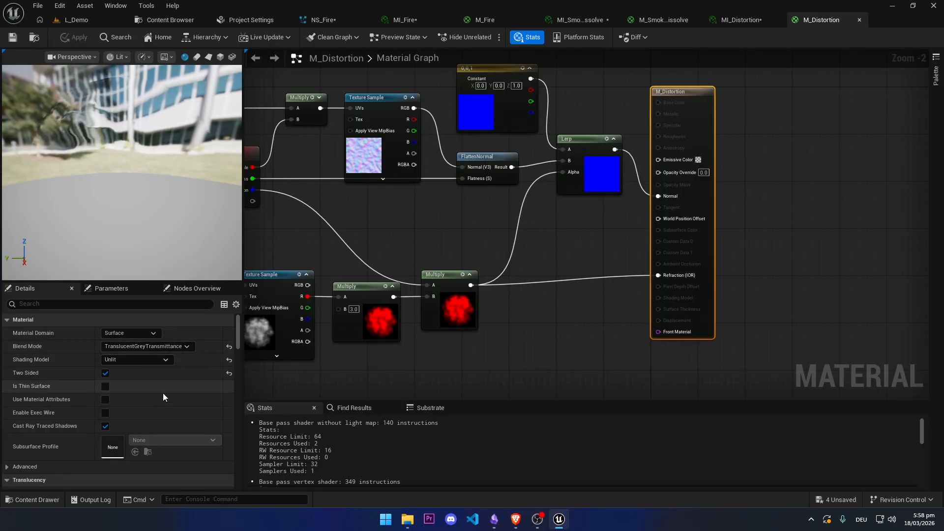
{"action": "scroll", "coordinate": [164, 393], "scroll_direction": "down", "scroll_amount": 3}
{"action": "scroll", "coordinate": [163, 393], "scroll_direction": "down", "scroll_amount": 10}
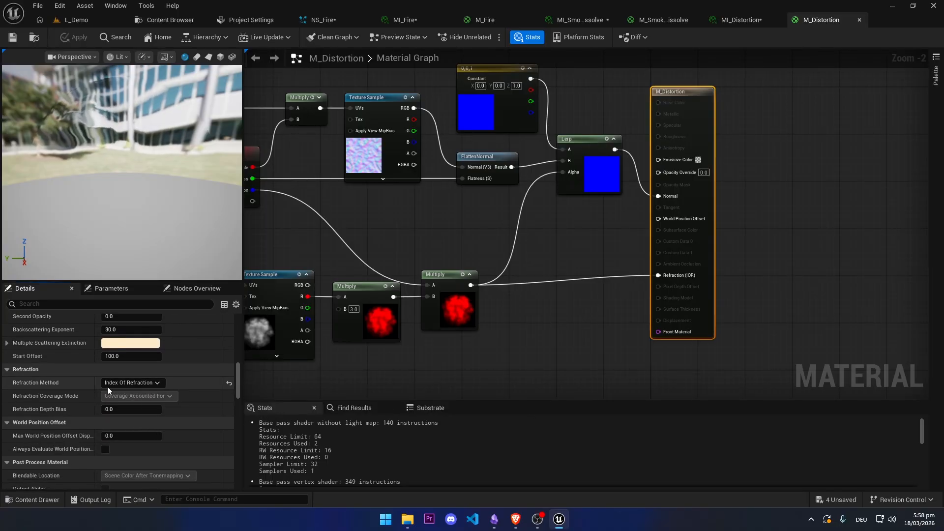
{"action": "scroll", "coordinate": [107, 387], "scroll_direction": "down", "scroll_amount": 10}
{"action": "right_click_drag", "start_coordinate": [187, 315], "coordinate": [187, 335]}
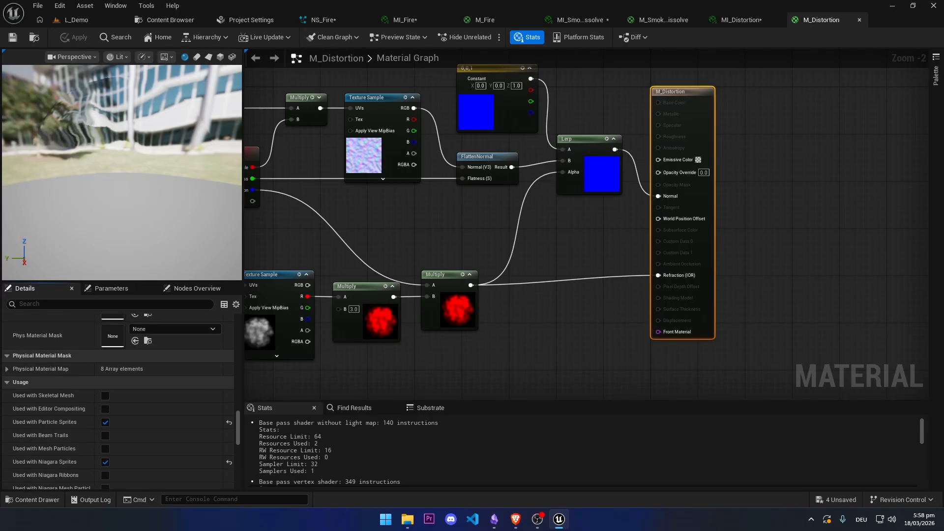
{"action": "right_click_drag", "start_coordinate": [154, 436], "coordinate": [144, 270]}
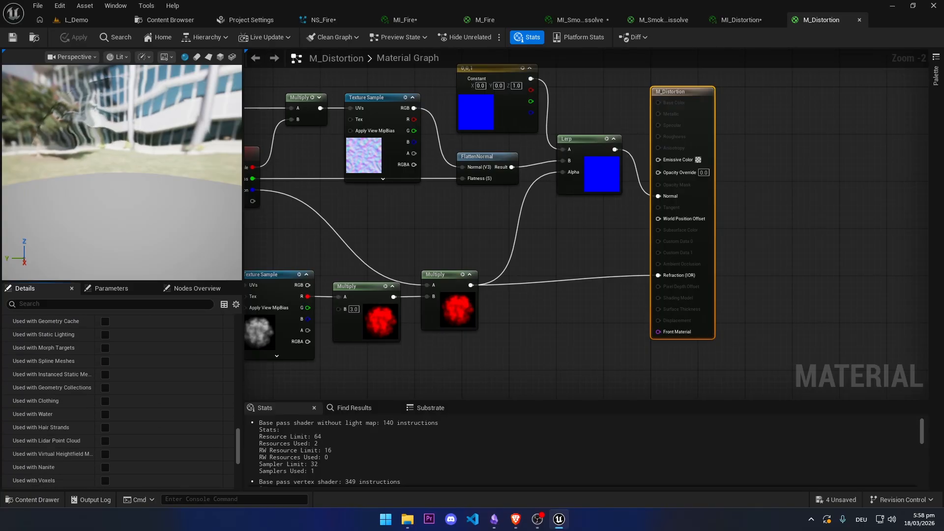
{"action": "scroll", "coordinate": [161, 305], "scroll_direction": "up", "scroll_amount": 10}
Step: Switch to M_SmokeDissolve and review its material settings, from Blend Mode down to the Niagara Usage flags
{"action": "left_click", "coordinate": [733, 24]}
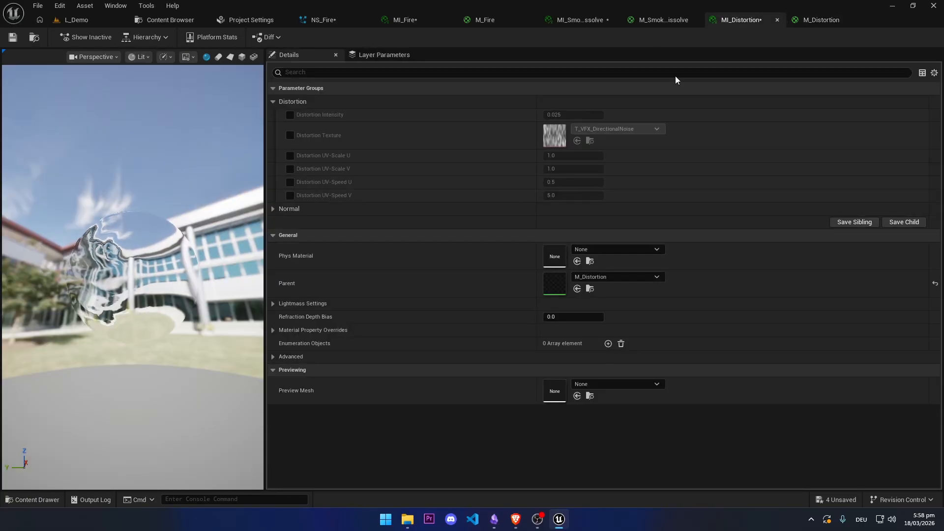
{"action": "left_click", "coordinate": [662, 20]}
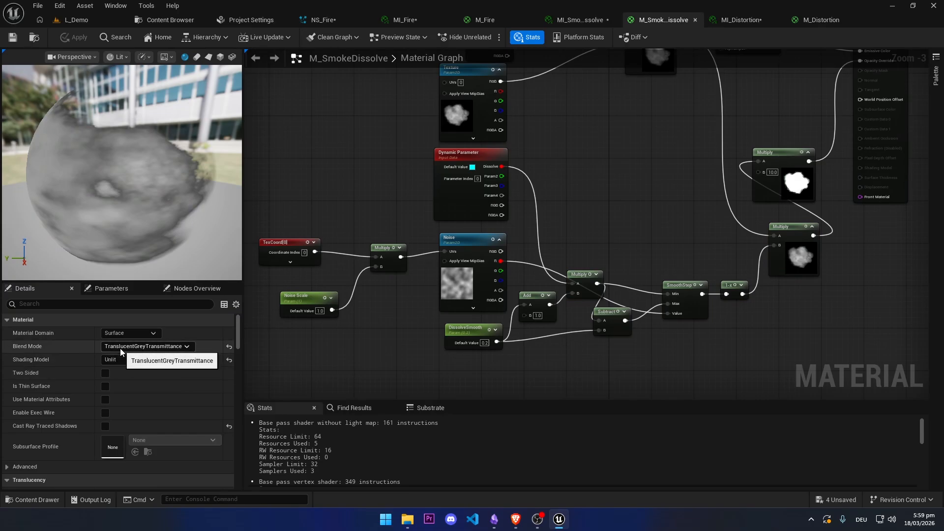
{"action": "scroll", "coordinate": [182, 352], "scroll_direction": "down", "scroll_amount": 10}
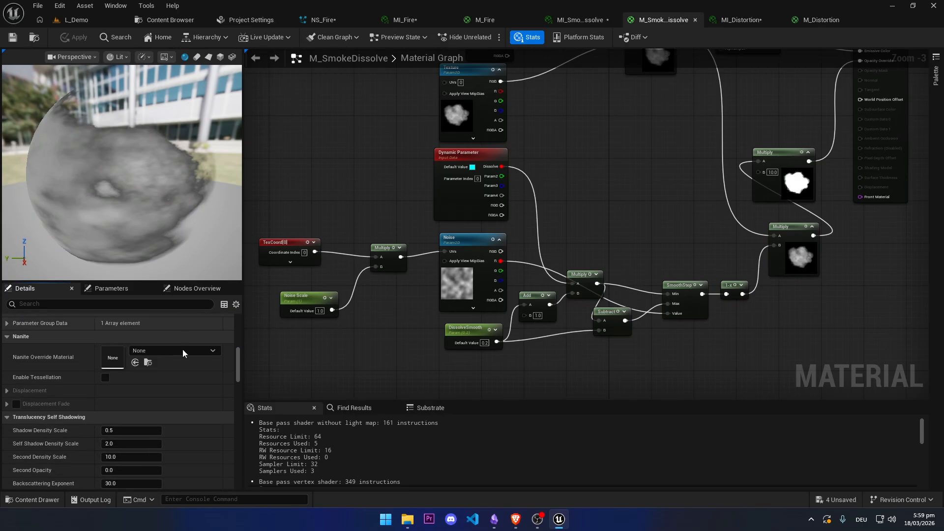
{"action": "scroll", "coordinate": [183, 350], "scroll_direction": "down", "scroll_amount": 12}
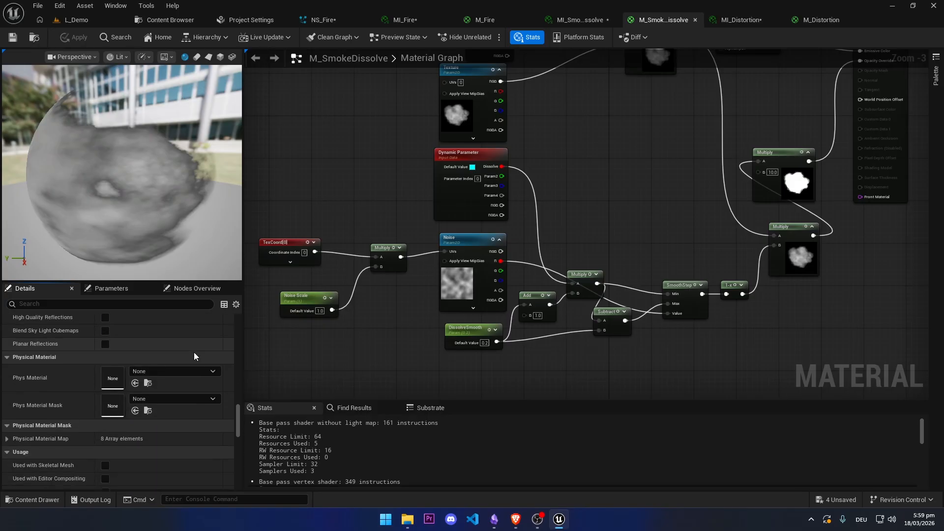
{"action": "scroll", "coordinate": [194, 352], "scroll_direction": "down", "scroll_amount": 8}
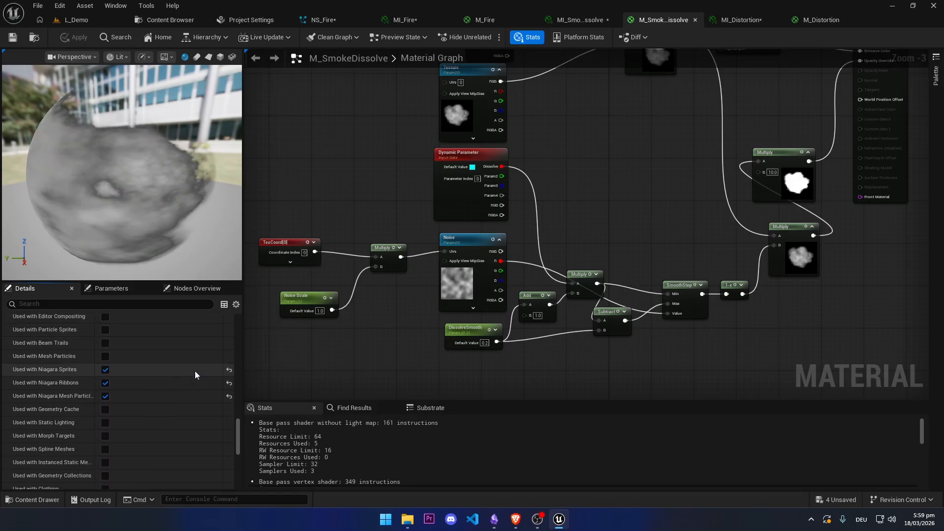
{"action": "scroll", "coordinate": [196, 372], "scroll_direction": "down", "scroll_amount": 8}
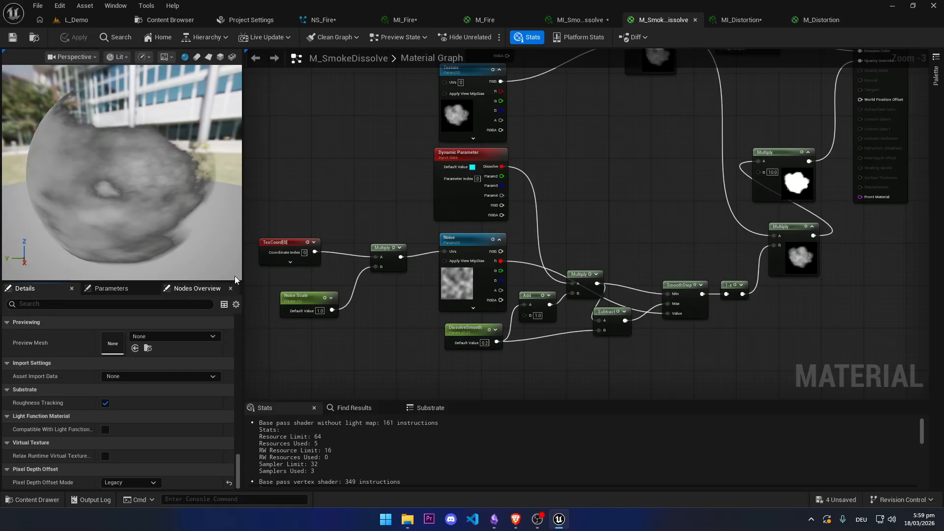
Step: Switch to M_Fire and review its material settings, including Blend Mode, Shading Model, Refraction Method and the Niagara Usage flags
{"action": "left_click", "coordinate": [485, 20]}
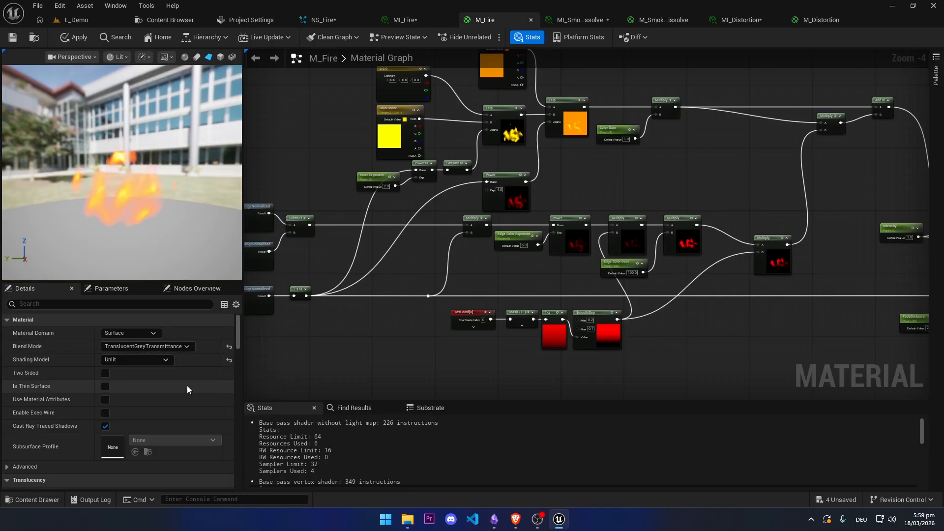
{"action": "scroll", "coordinate": [187, 385], "scroll_direction": "down", "scroll_amount": 10}
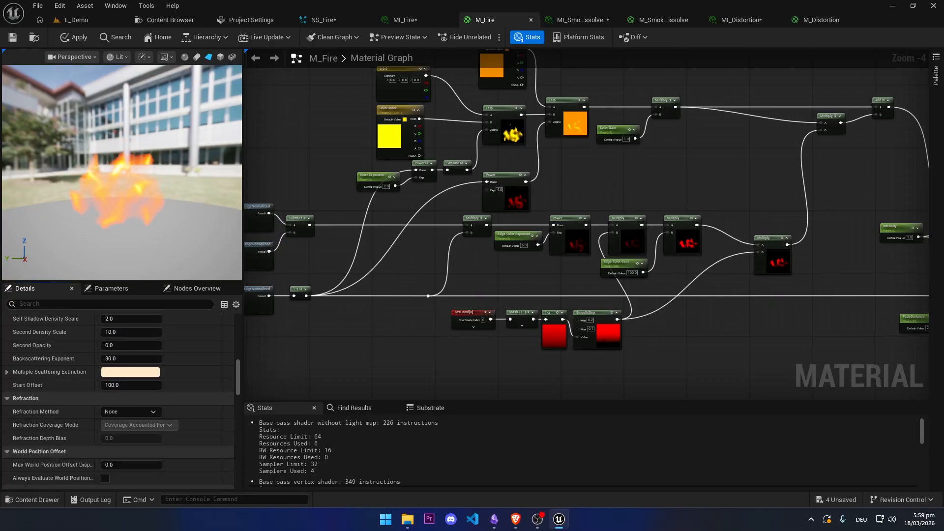
{"action": "scroll", "coordinate": [164, 321], "scroll_direction": "down", "scroll_amount": 10}
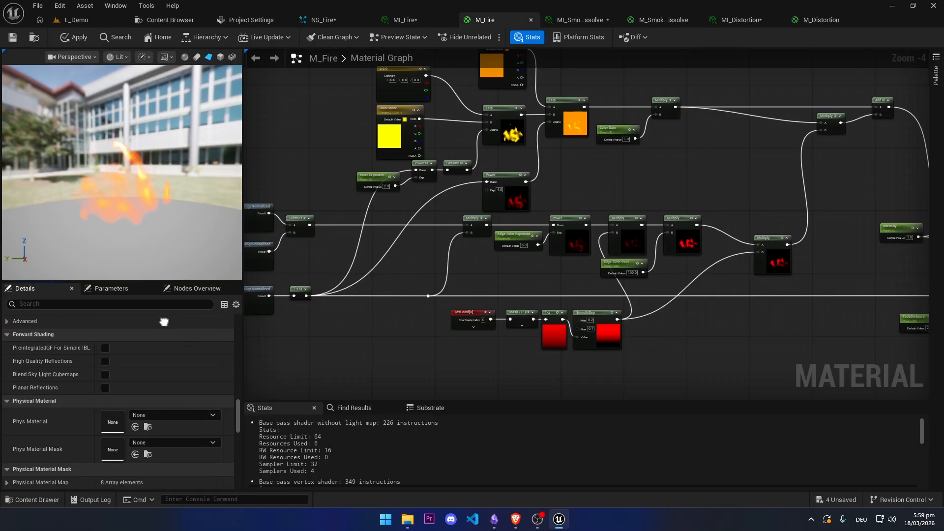
{"action": "scroll", "coordinate": [163, 322], "scroll_direction": "down", "scroll_amount": 5}
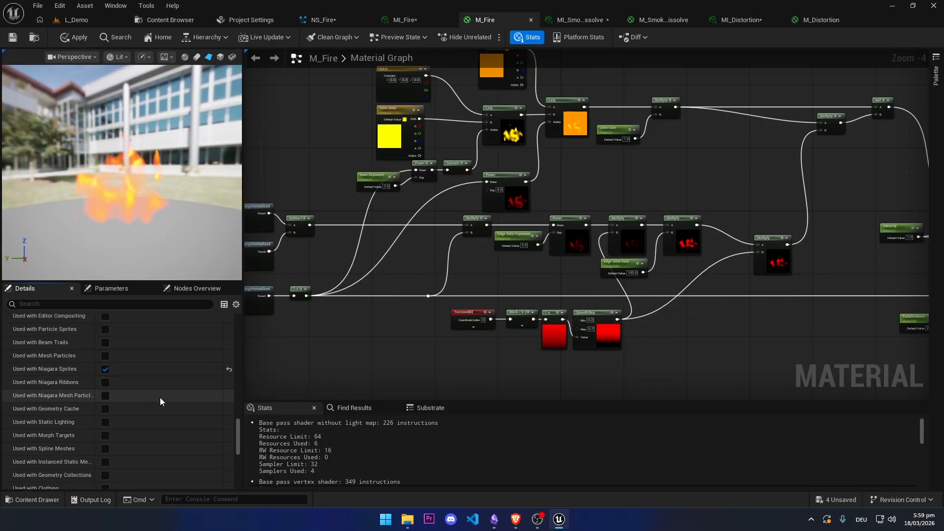
{"action": "scroll", "coordinate": [160, 397], "scroll_direction": "up", "scroll_amount": 10}
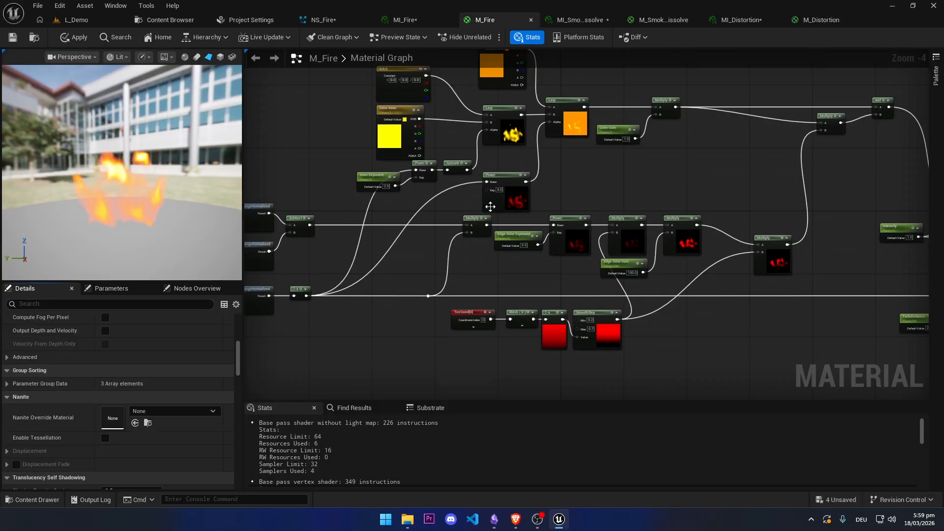